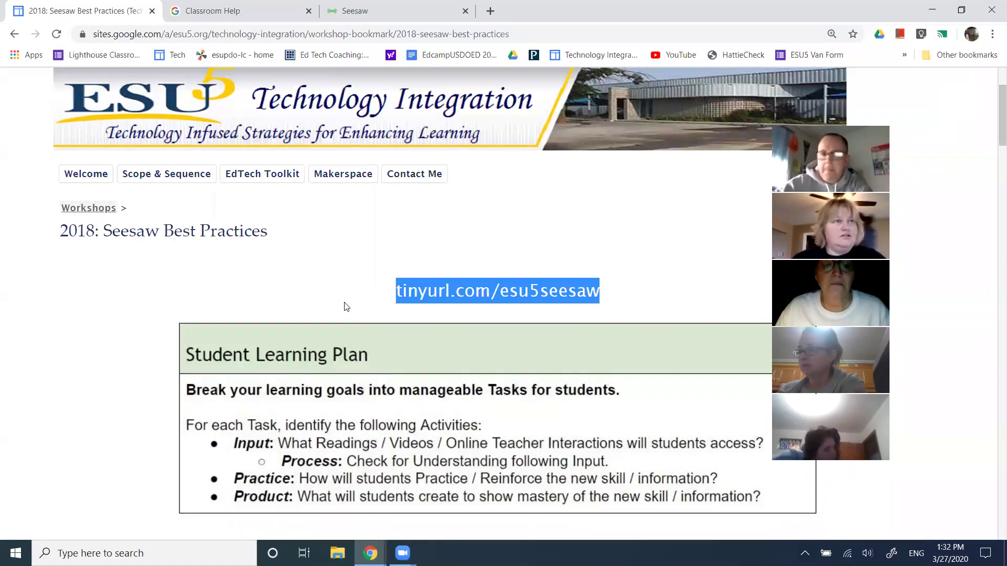
# Highlight the workshop address tinyurl.com/esu5seesaw on the 2018: Seesaw Best Practices page.
pyautogui.moveTo(99, 231); pyautogui.dragTo(269, 234)
pyautogui.moveTo(397, 292); pyautogui.dragTo(596, 311)
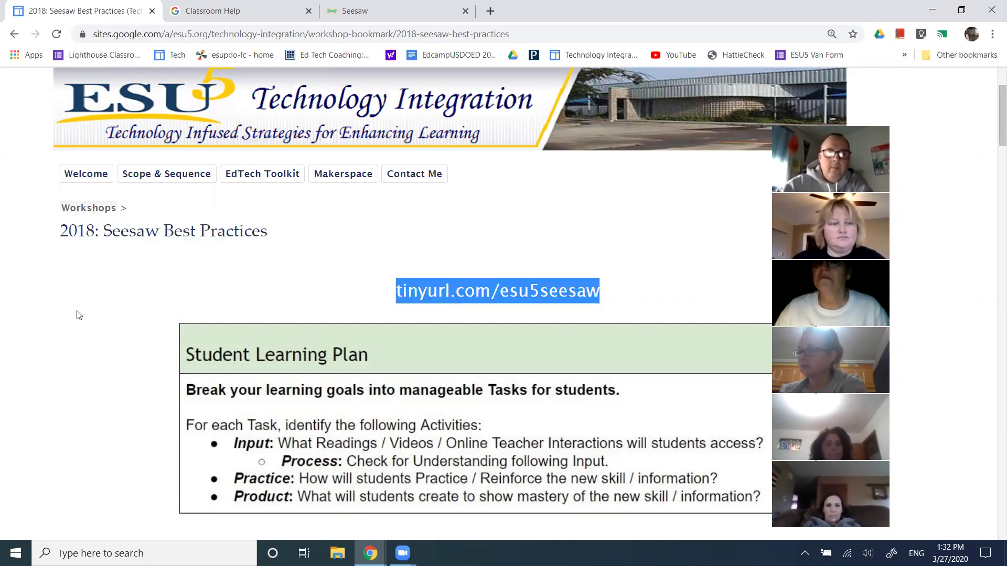
pyautogui.scroll(-2, 87, 320)
pyautogui.scroll(2, 85, 321)
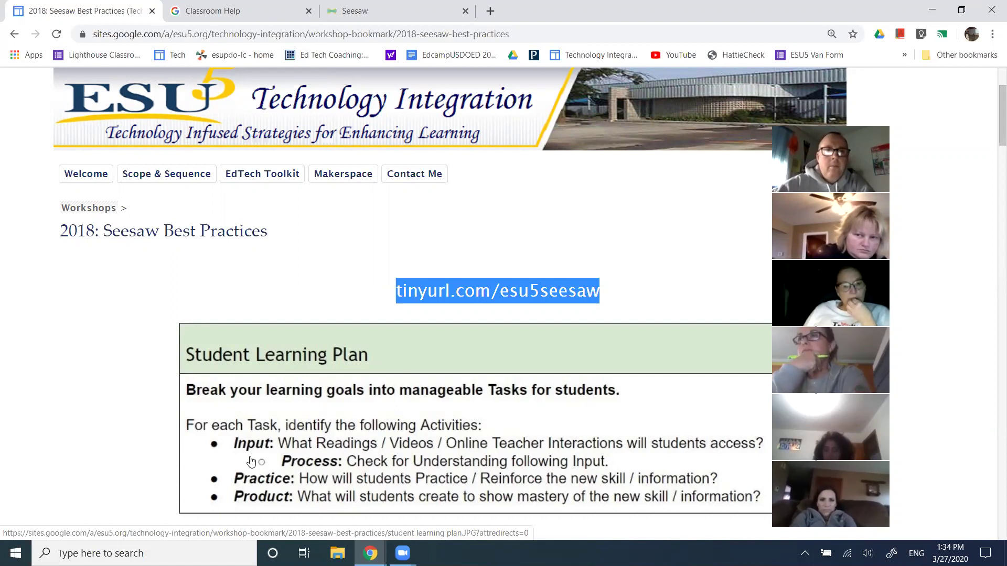
pyautogui.click(359, 310)
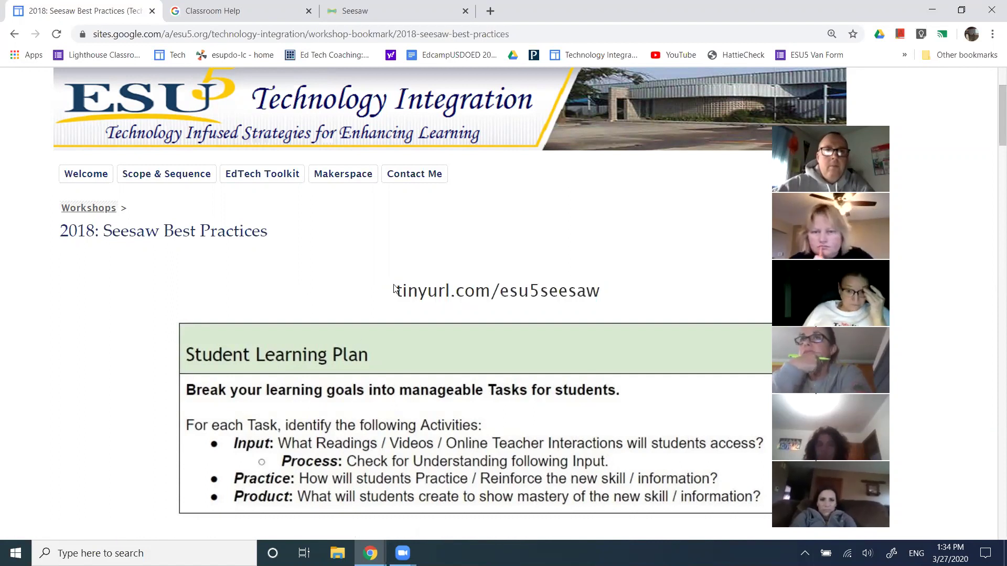
pyautogui.moveTo(394, 287); pyautogui.dragTo(527, 311)
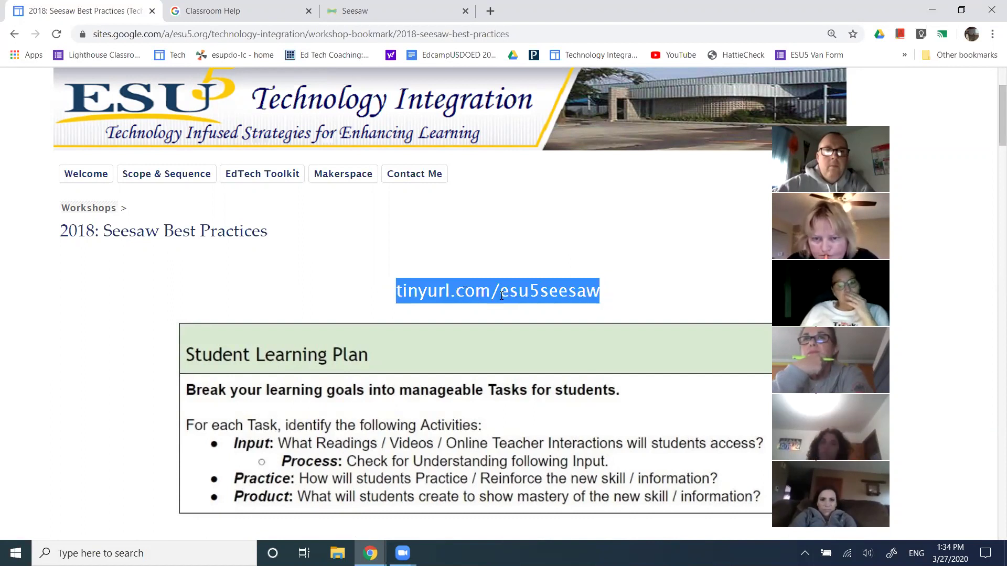
pyautogui.click(360, 269)
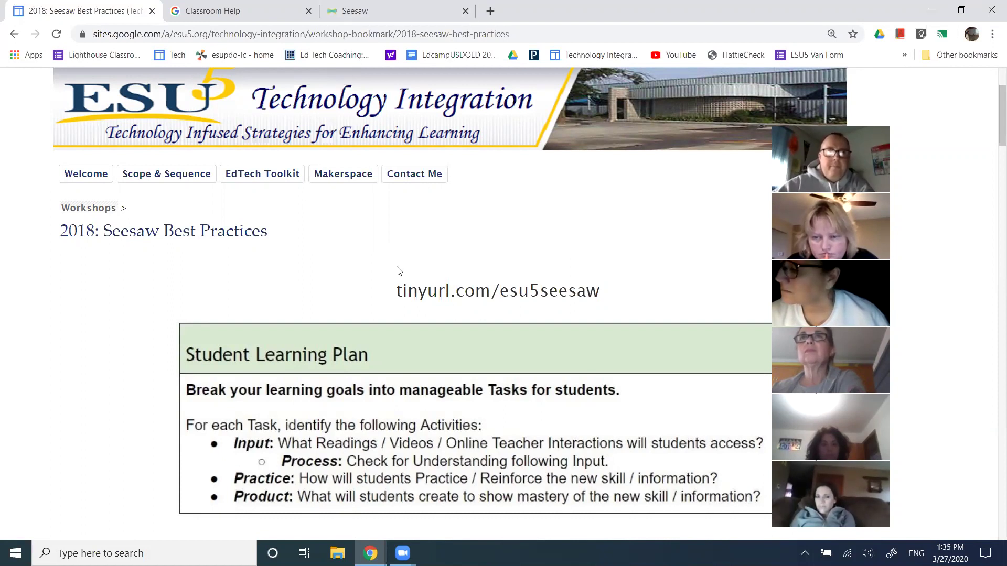
# Search the web for seesaw and open the Seesaw website from the results.
pyautogui.click(231, 11)
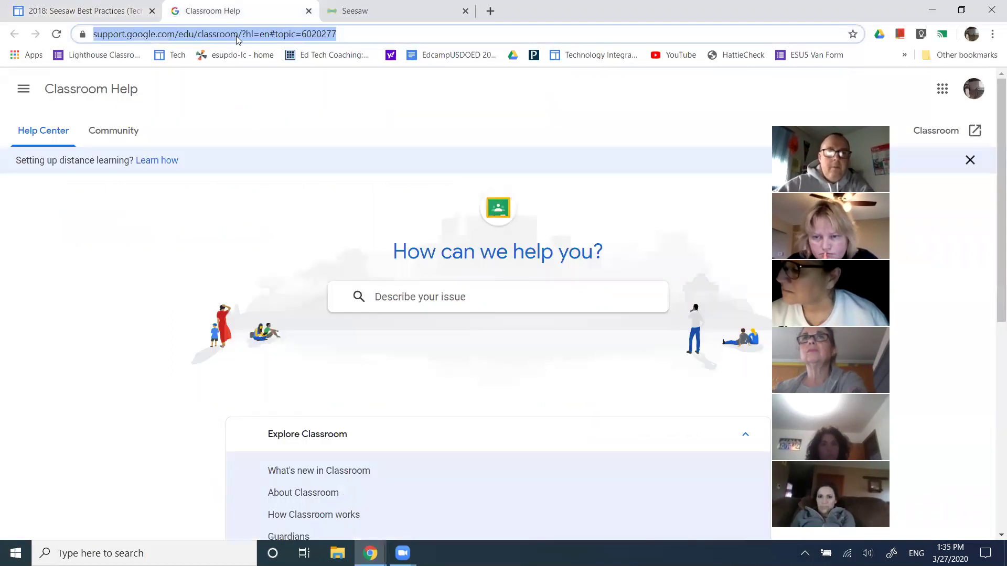
pyautogui.click(343, 13)
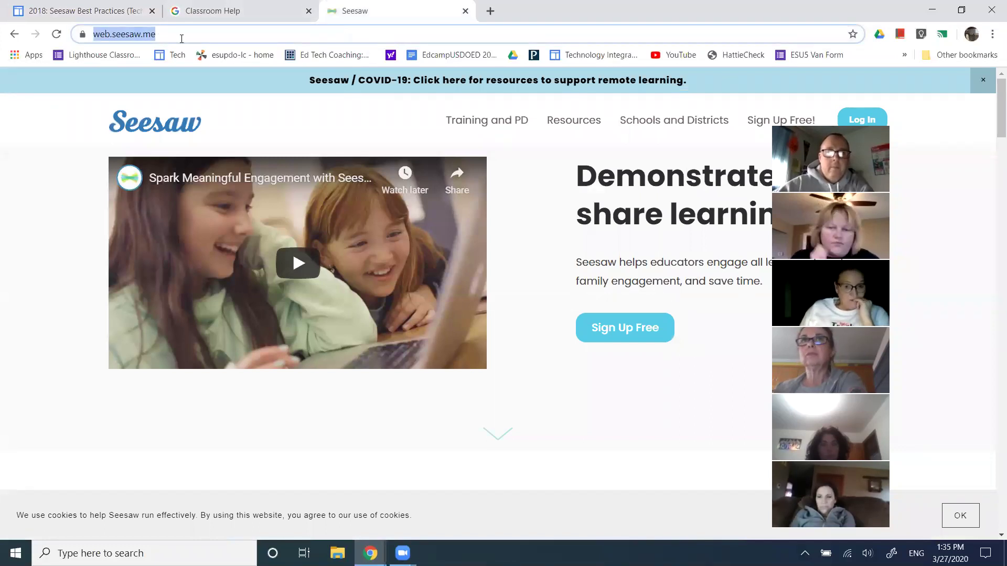
pyautogui.write('se')
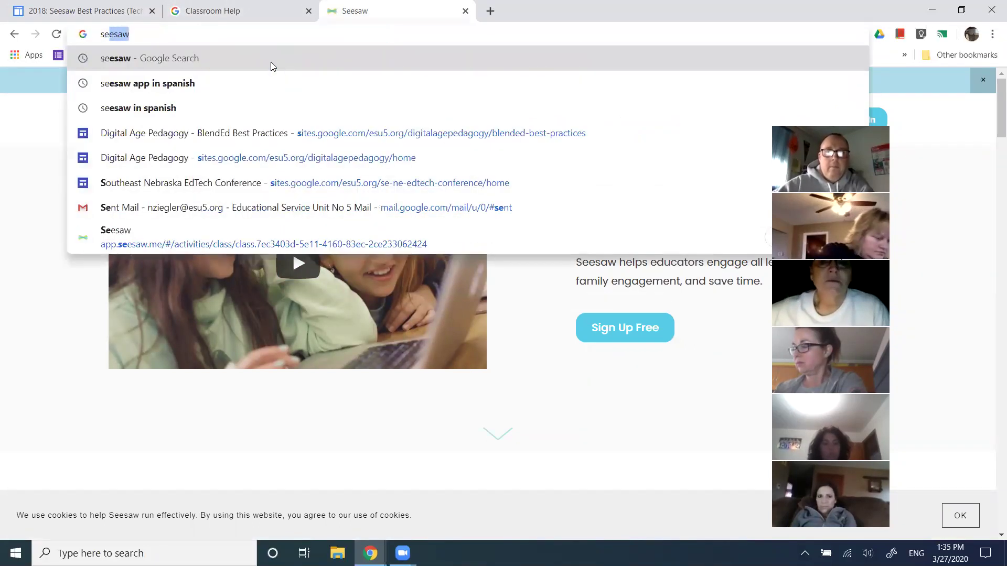
pyautogui.write('esaw')
pyautogui.press('Return')
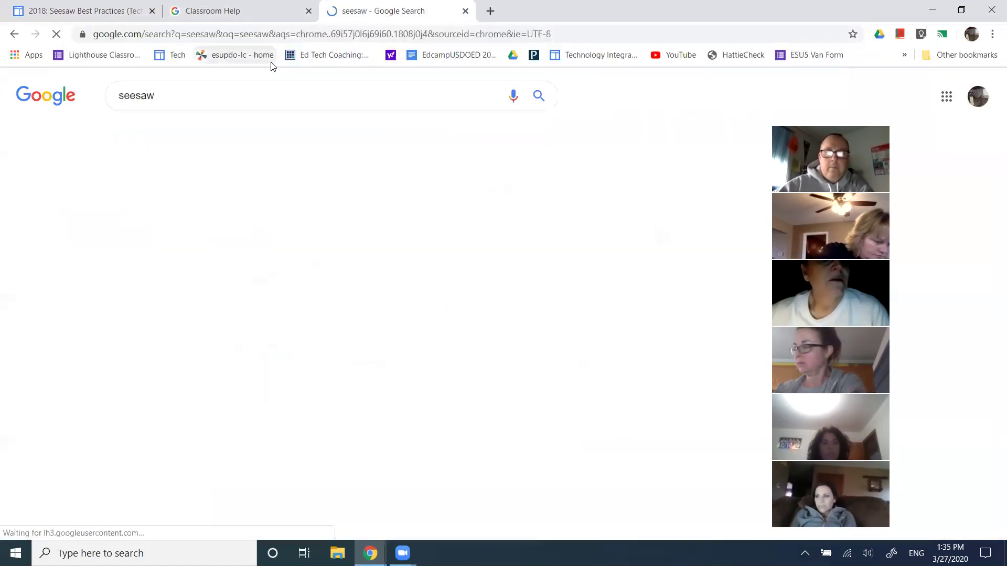
pyautogui.click(138, 209)
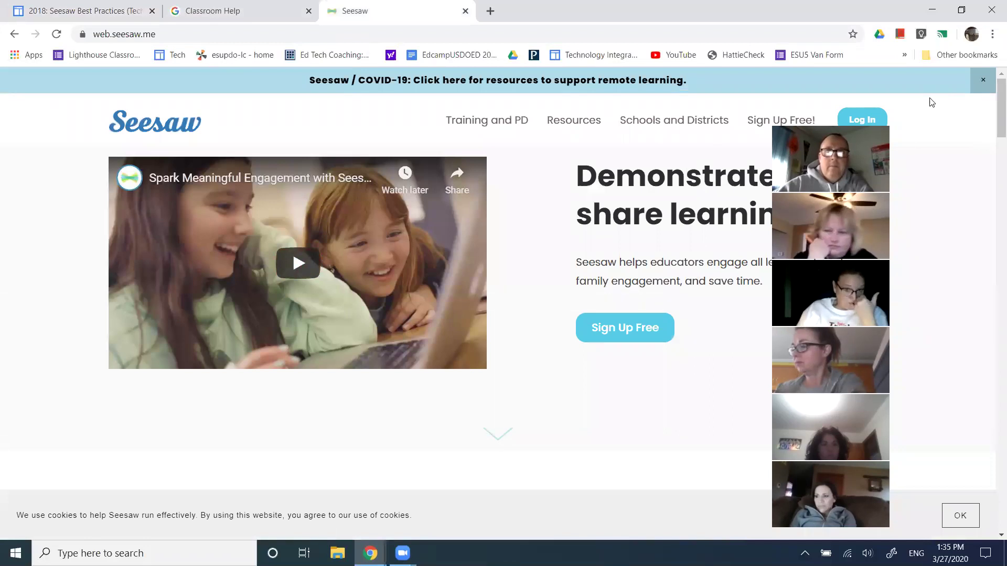
pyautogui.click(865, 119)
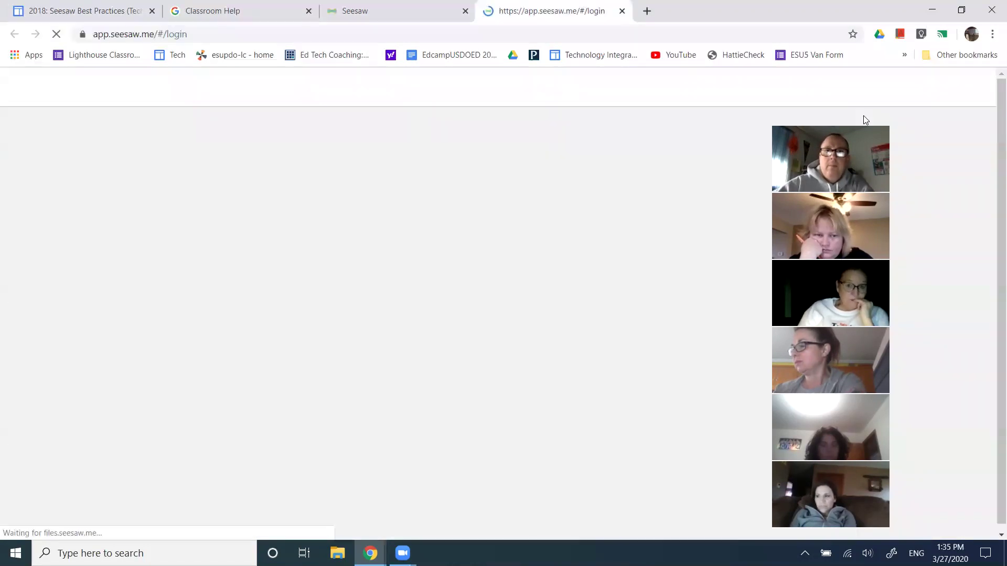
pyautogui.click(622, 11)
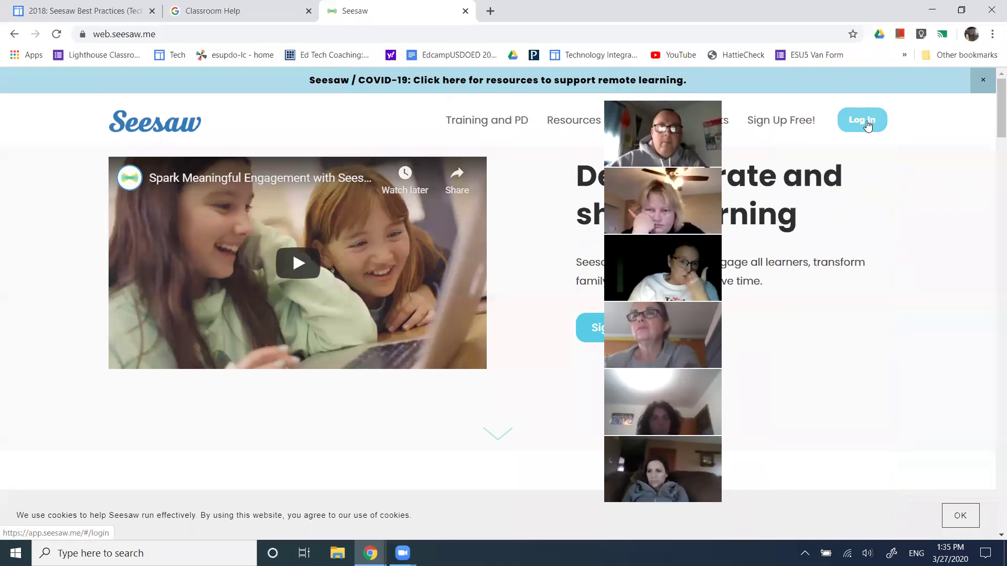
pyautogui.click(992, 35)
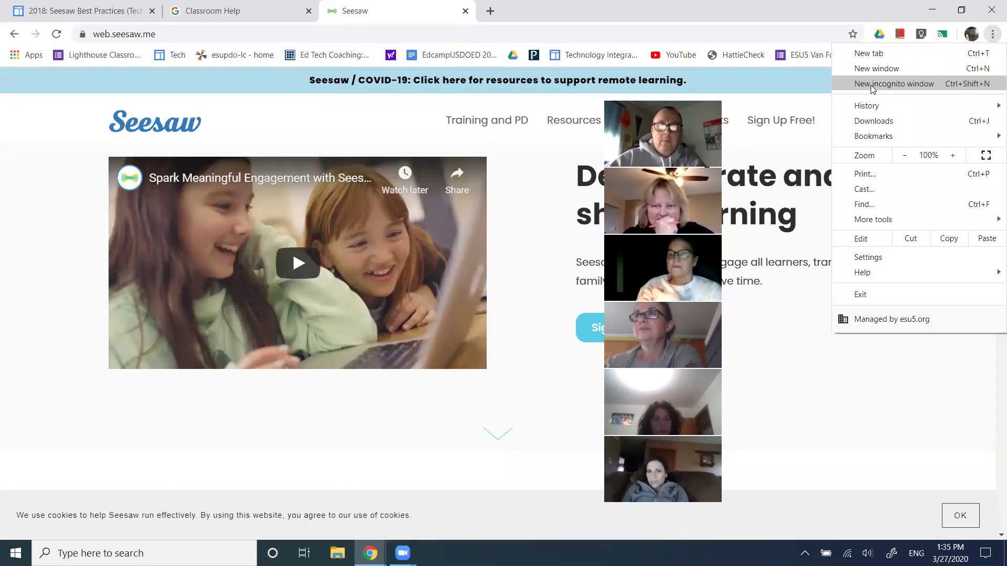
pyautogui.click(815, 281)
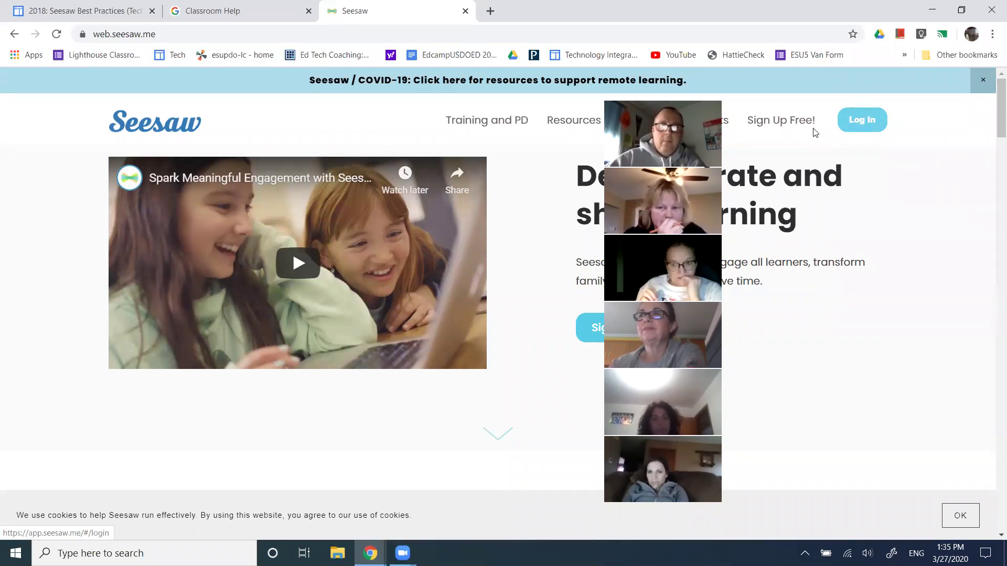
# Open a new incognito window and bring up the Seesaw website in it through a search for seesaw.
pyautogui.click(992, 34)
pyautogui.click(899, 83)
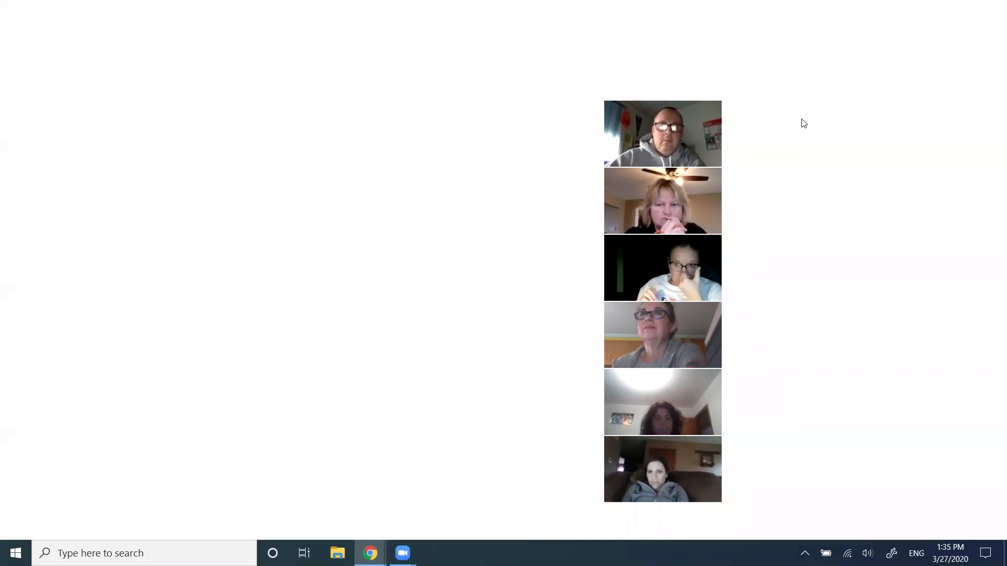
pyautogui.write('esaw')
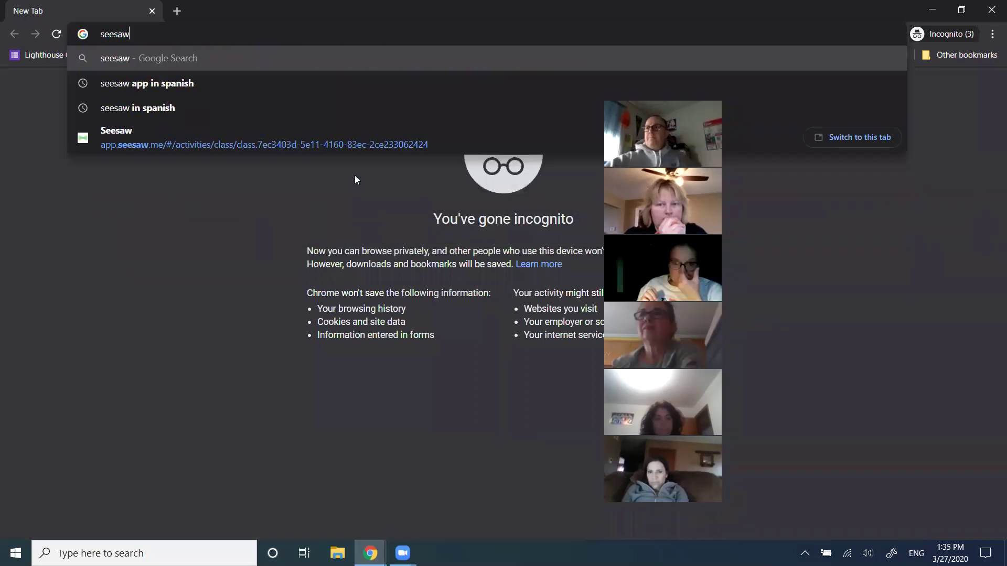
pyautogui.press('Return')
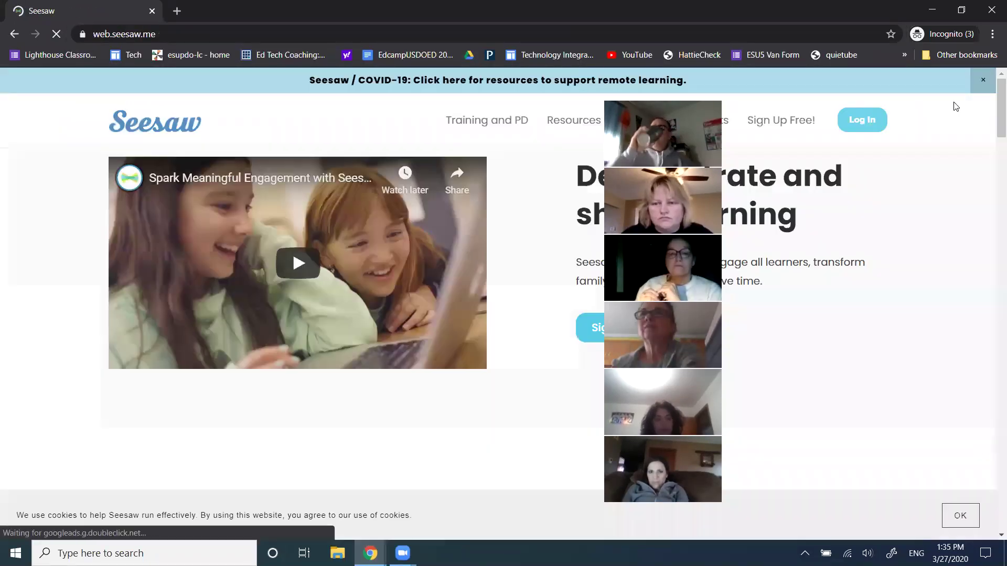
# Open the student sign-in page from the Seesaw login and place the cursor in the text code field.
pyautogui.click(878, 122)
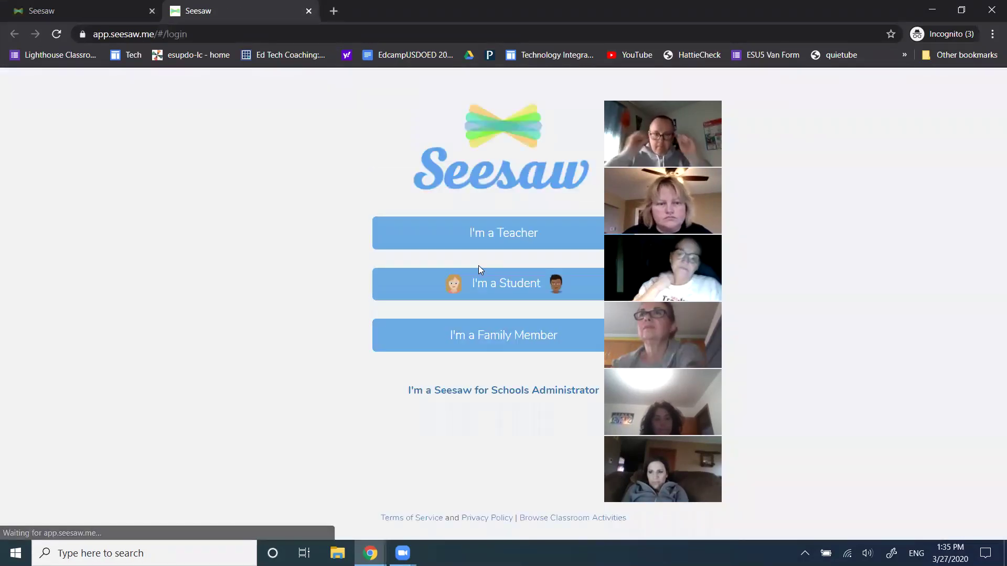
pyautogui.click(474, 277)
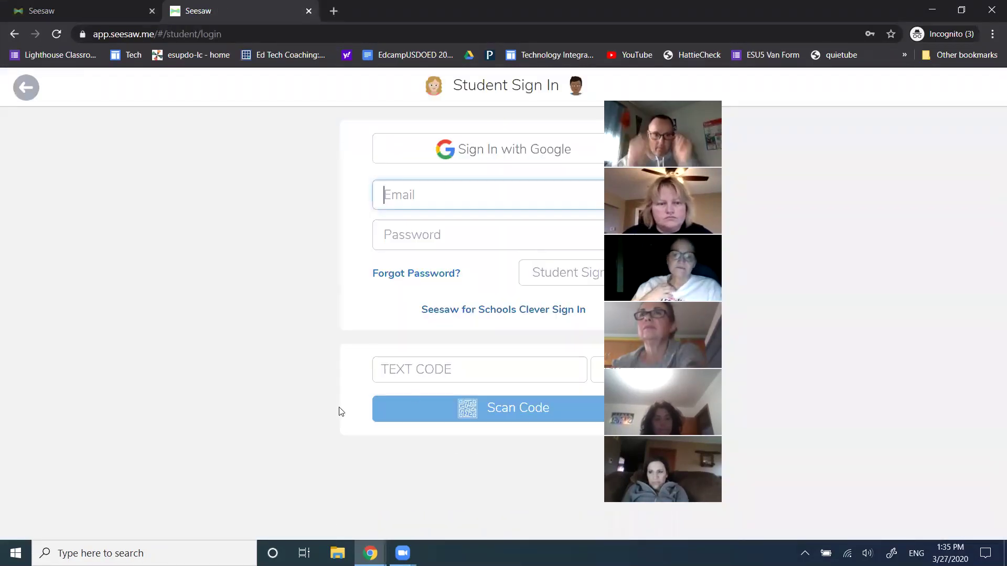
pyautogui.click(447, 369)
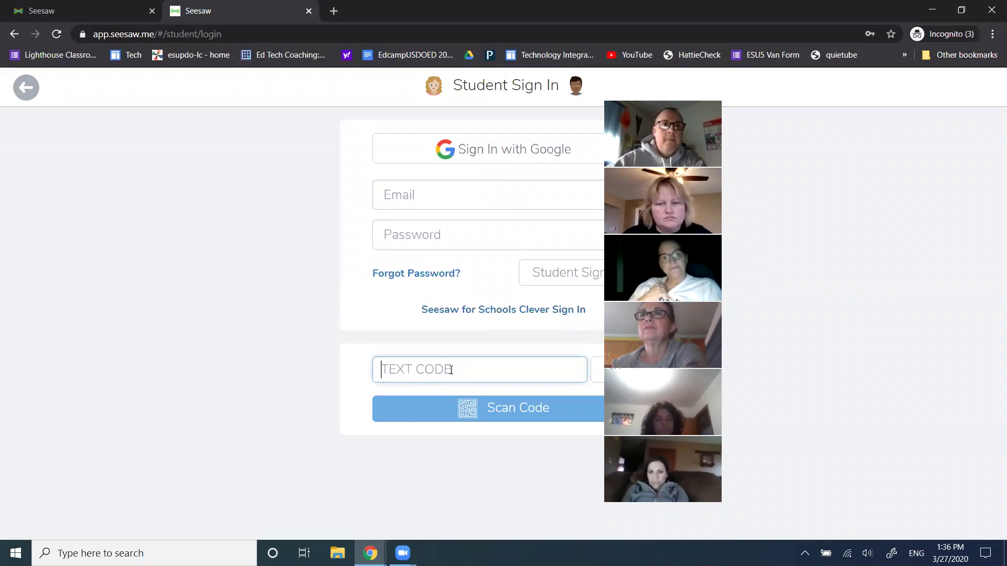
# Switch to the browser window with the teacher's Activities view of the Seesaw Best Practices class.
pyautogui.hotkey('alt', 'Tab')
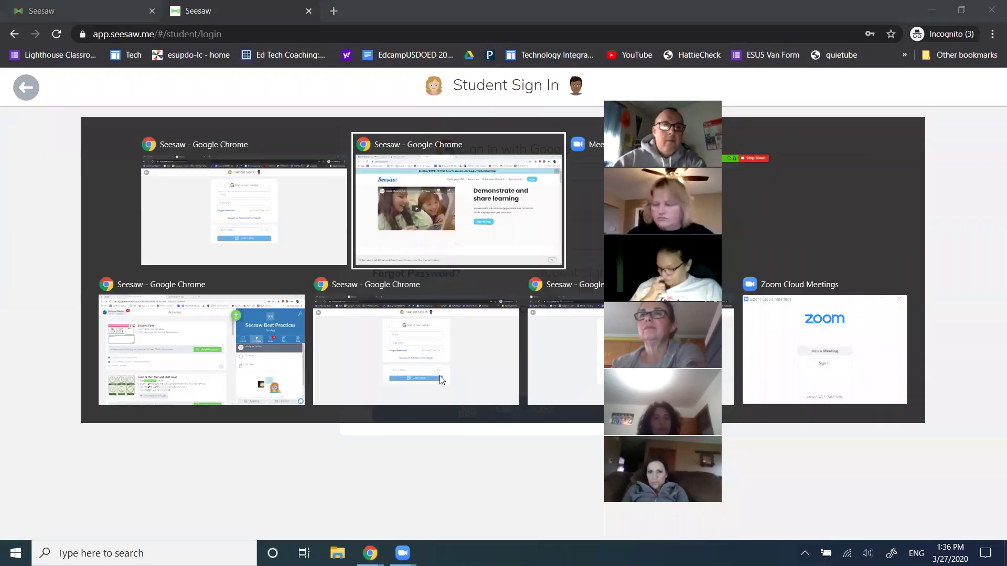
pyautogui.press('Tab')
pyautogui.press('Tab')
pyautogui.press('Tab')
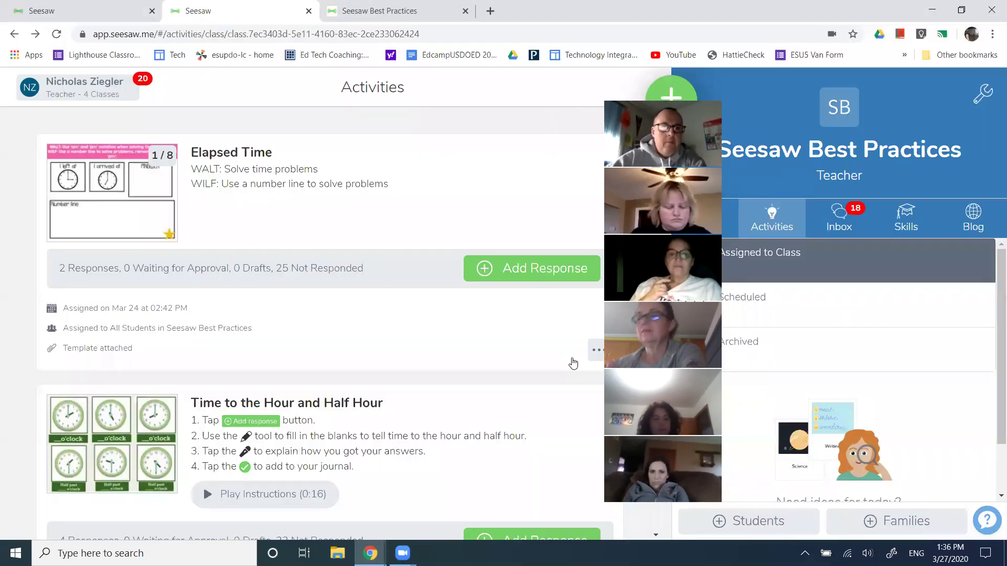
# Display the class's student sign-in instructions with the QR and text codes, and close them along with the class settings.
pyautogui.click(573, 363)
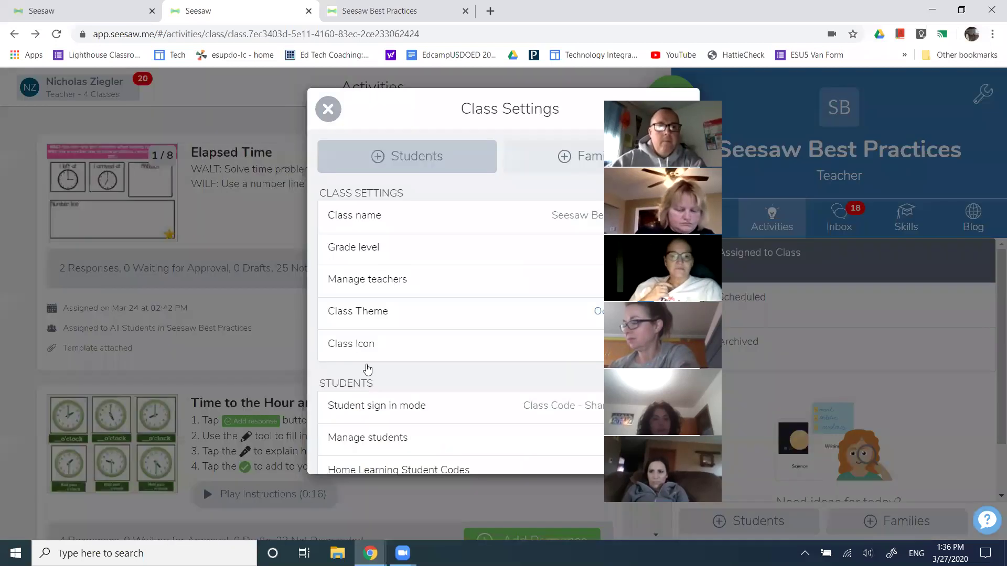
pyautogui.click(367, 404)
pyautogui.scroll(-3, 303, 445)
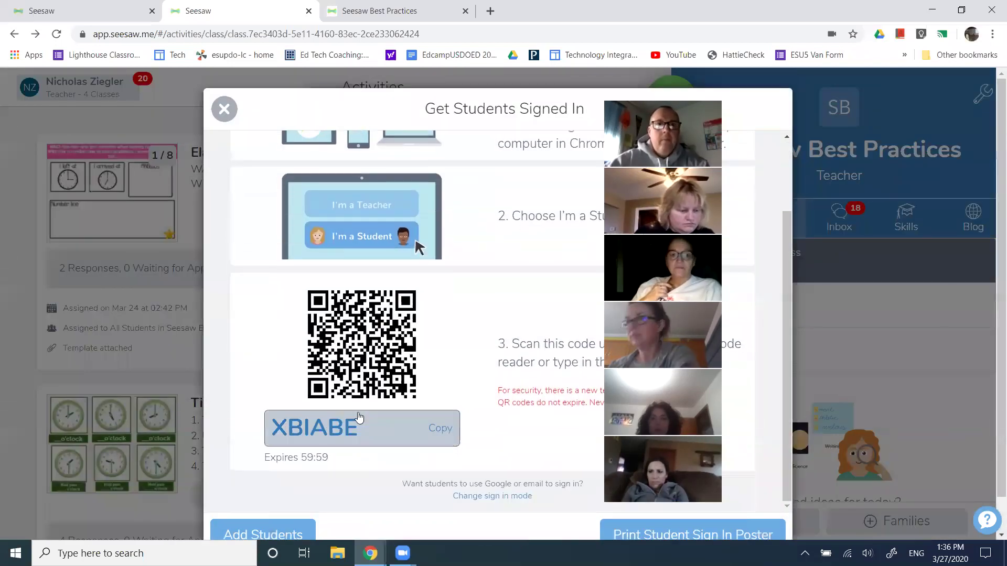
pyautogui.press('Escape')
pyautogui.click(339, 445)
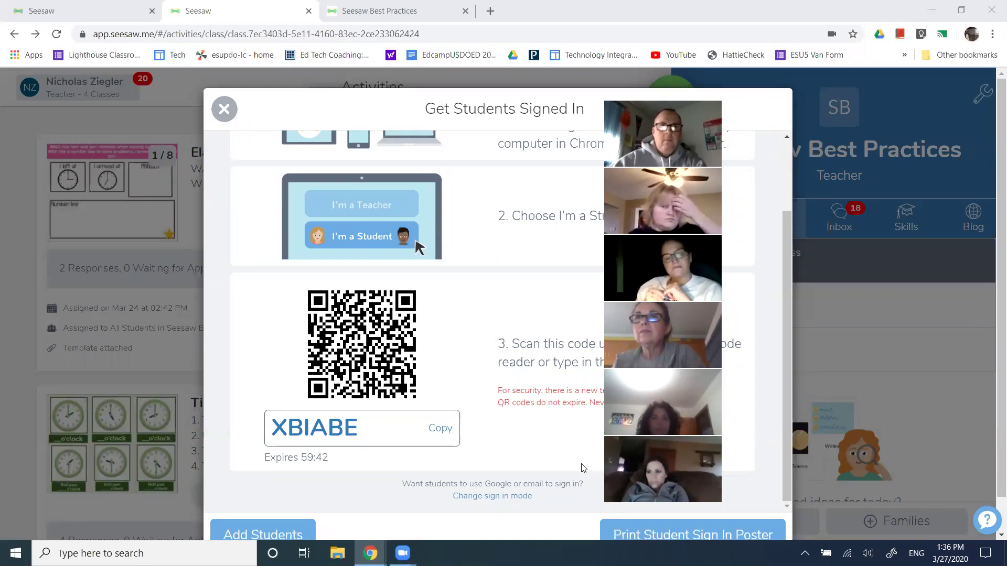
pyautogui.click(224, 109)
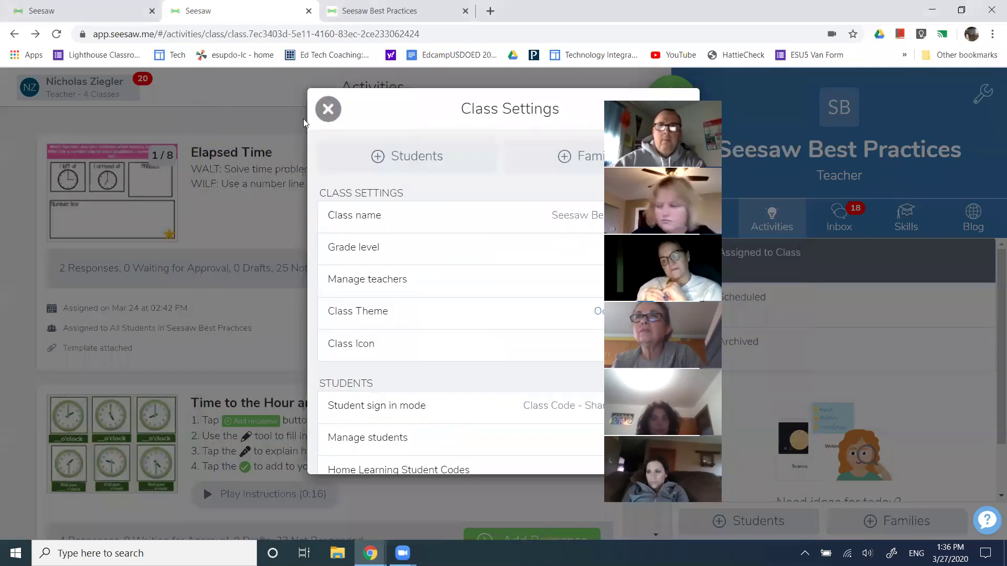
pyautogui.click(325, 109)
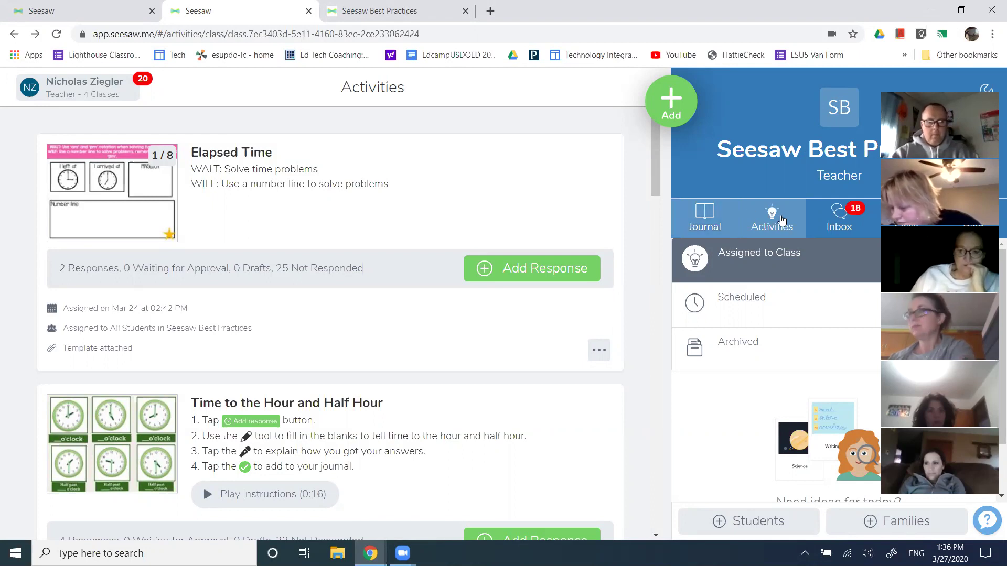
# Open the Seesaw Best Practices class journal and browse down through the student posts.
pyautogui.click(767, 229)
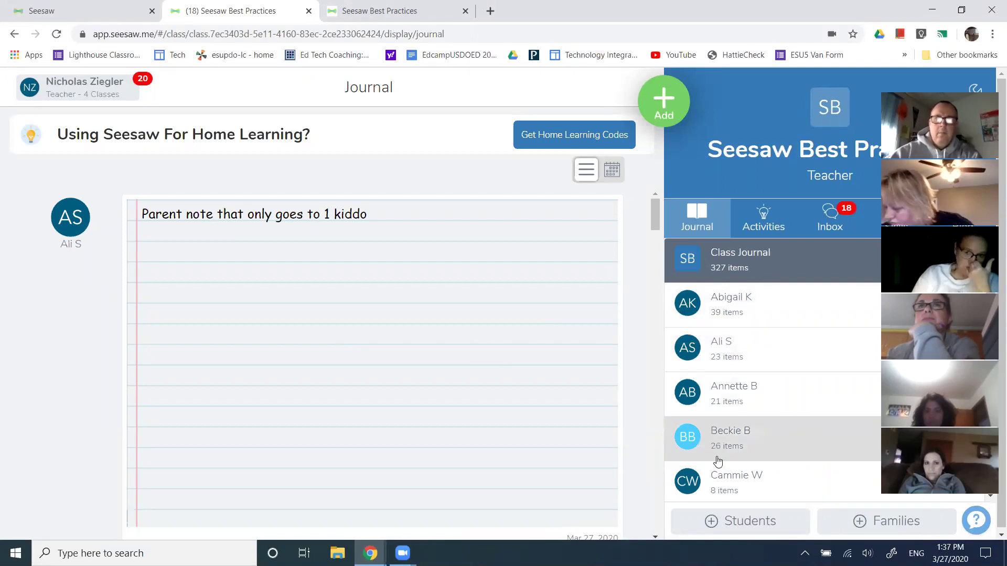
pyautogui.scroll(-10, 421, 360)
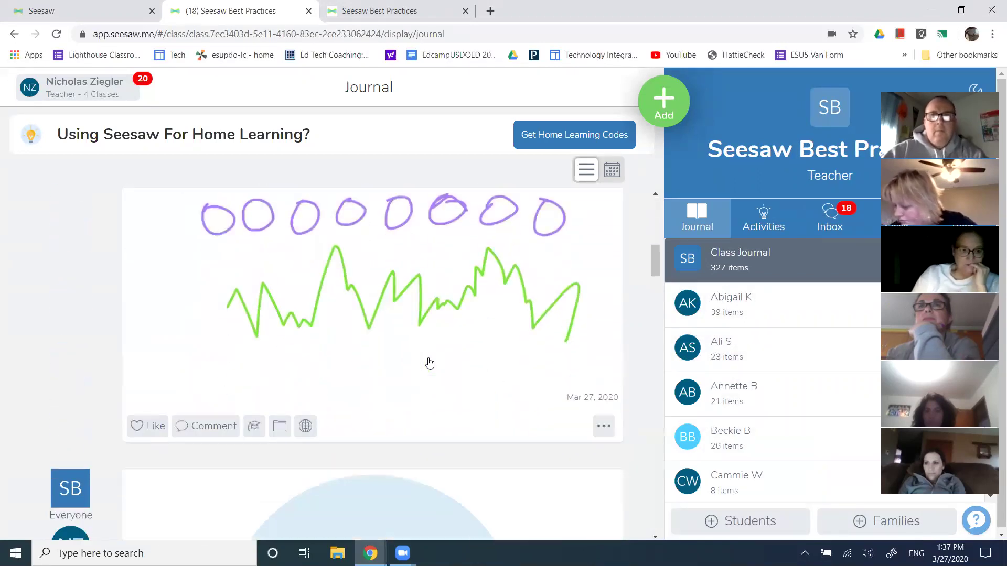
pyautogui.scroll(-12, 429, 363)
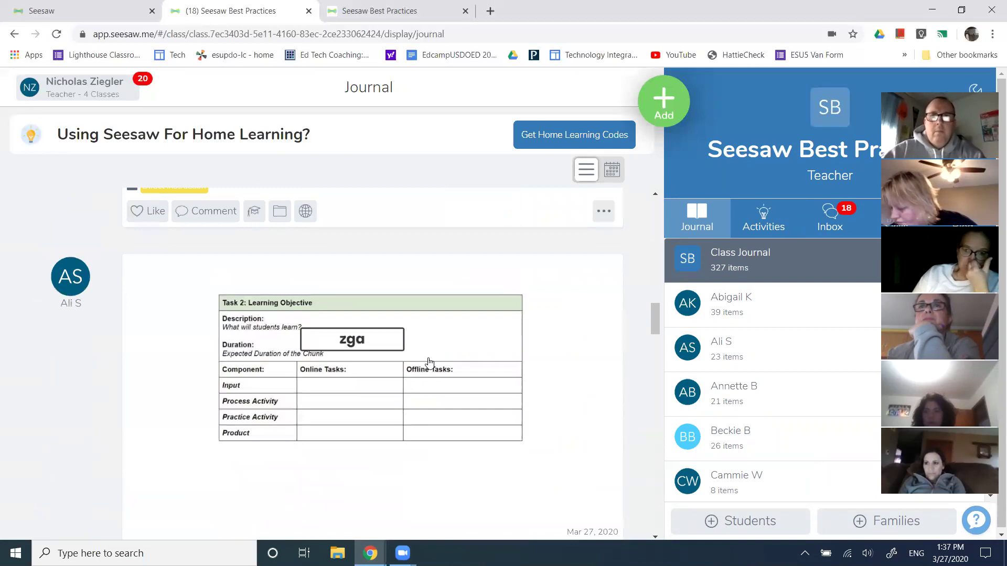
pyautogui.scroll(-12, 429, 363)
pyautogui.scroll(-3, 429, 363)
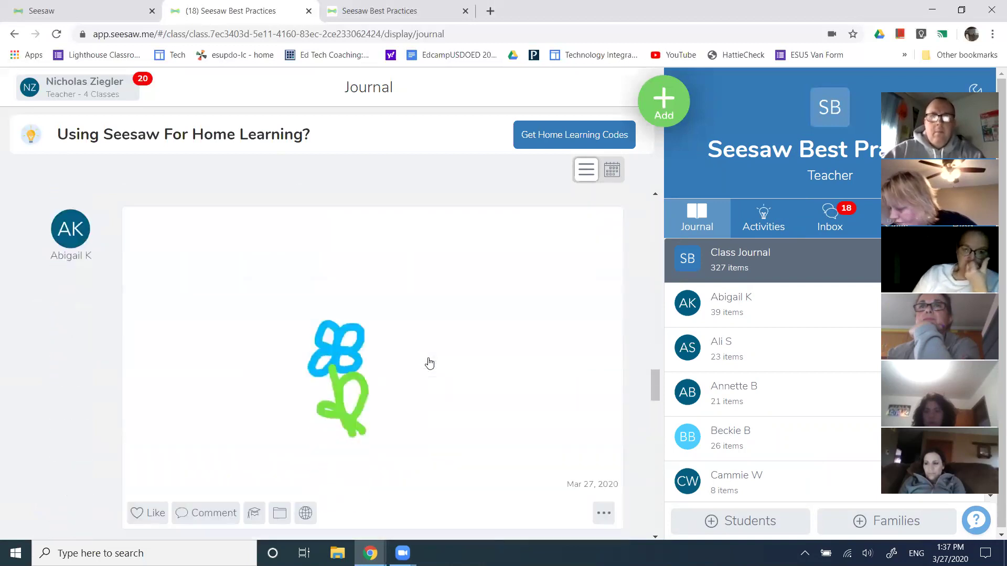
# View the journal of only the second student in the class list, browse the posts, and return to the class journal.
pyautogui.click(736, 357)
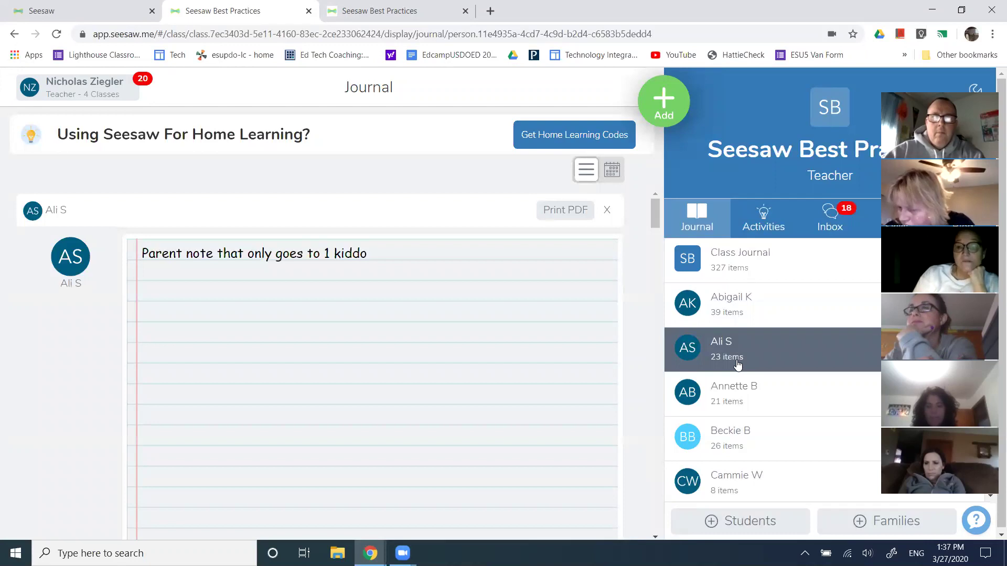
pyautogui.scroll(-10, 503, 376)
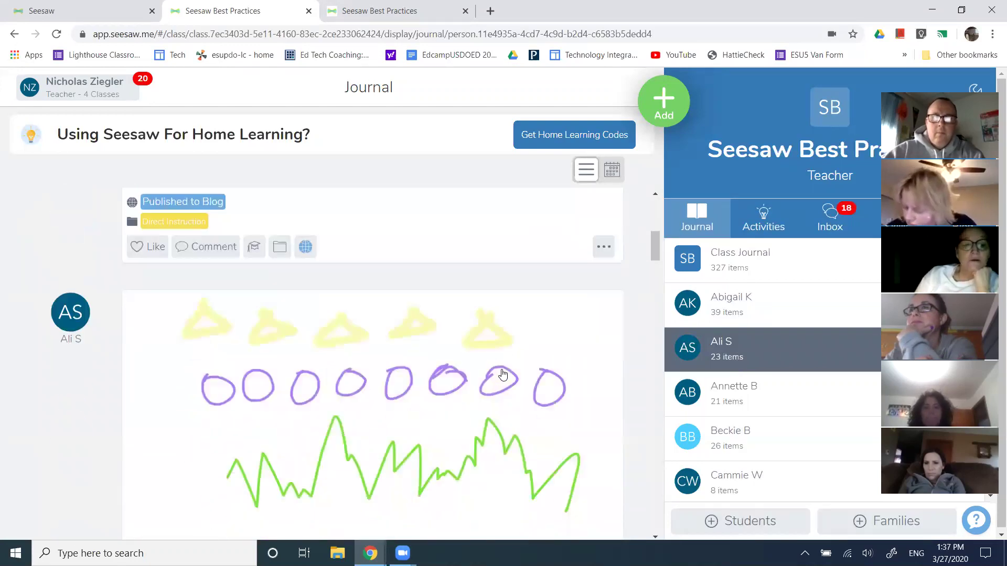
pyautogui.scroll(-10, 503, 375)
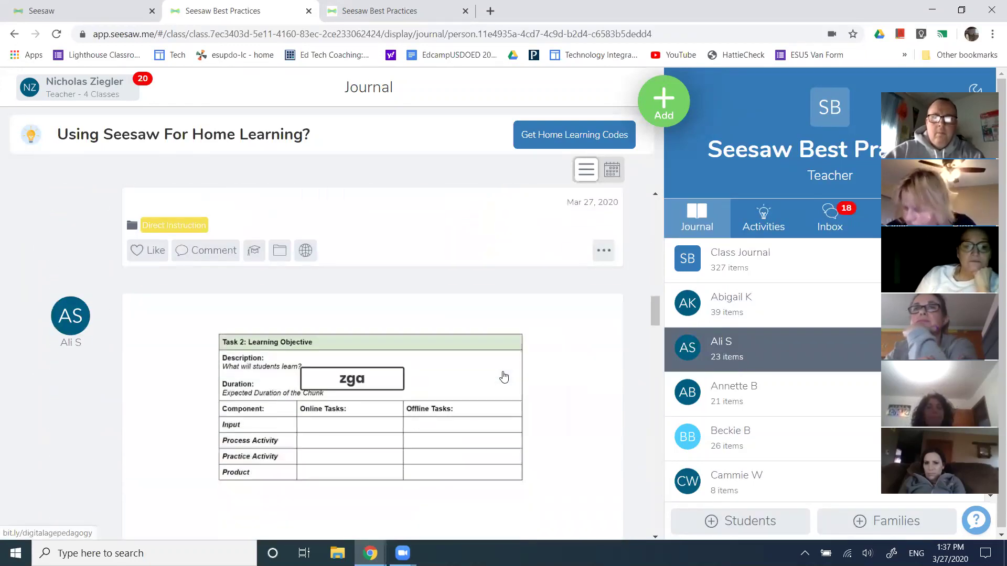
pyautogui.scroll(5, 504, 375)
pyautogui.click(503, 376)
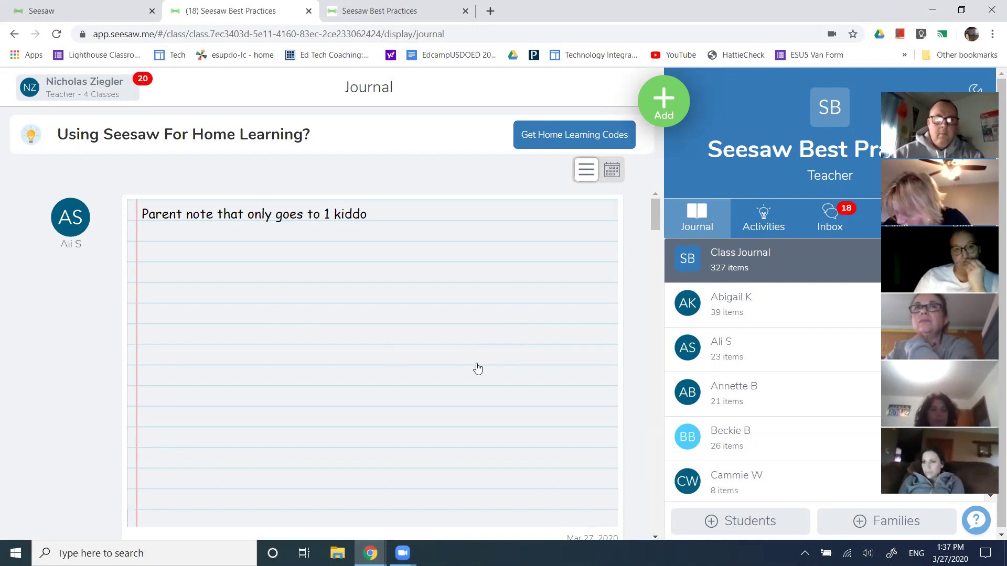
# Browse down through the posts in the class journal and return to its first post.
pyautogui.scroll(-10, 476, 367)
pyautogui.scroll(-10, 476, 369)
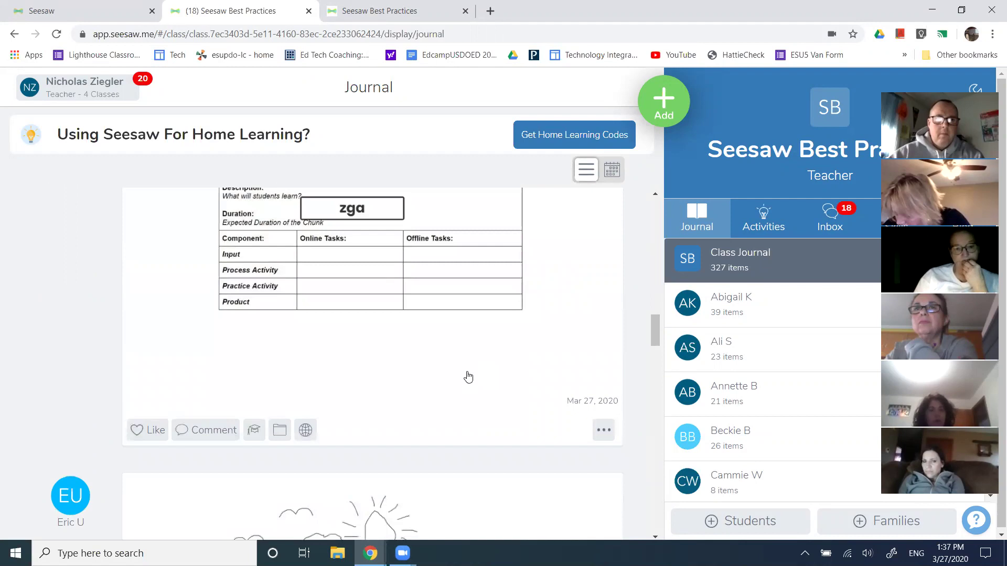
pyautogui.scroll(10, 469, 376)
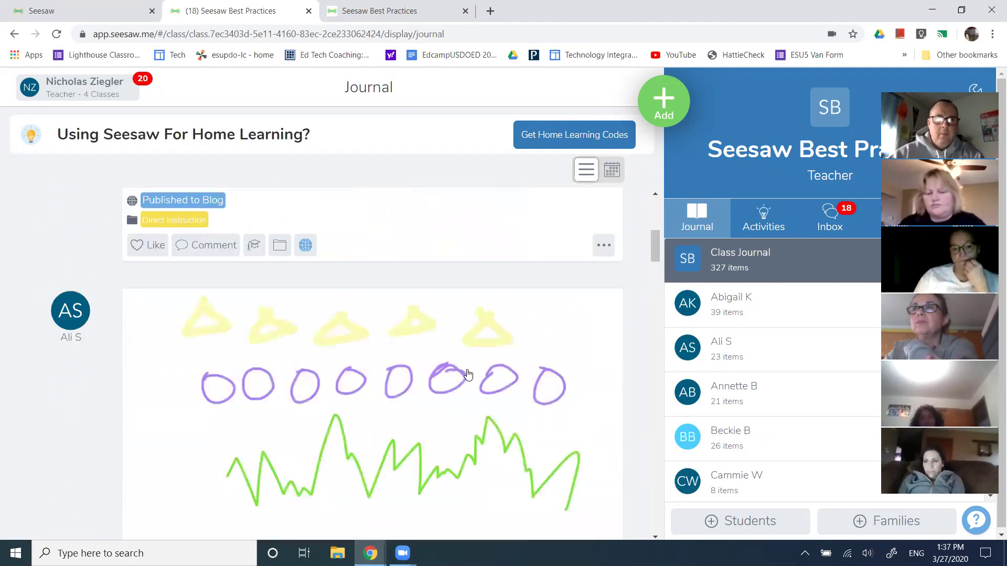
pyautogui.scroll(10, 469, 376)
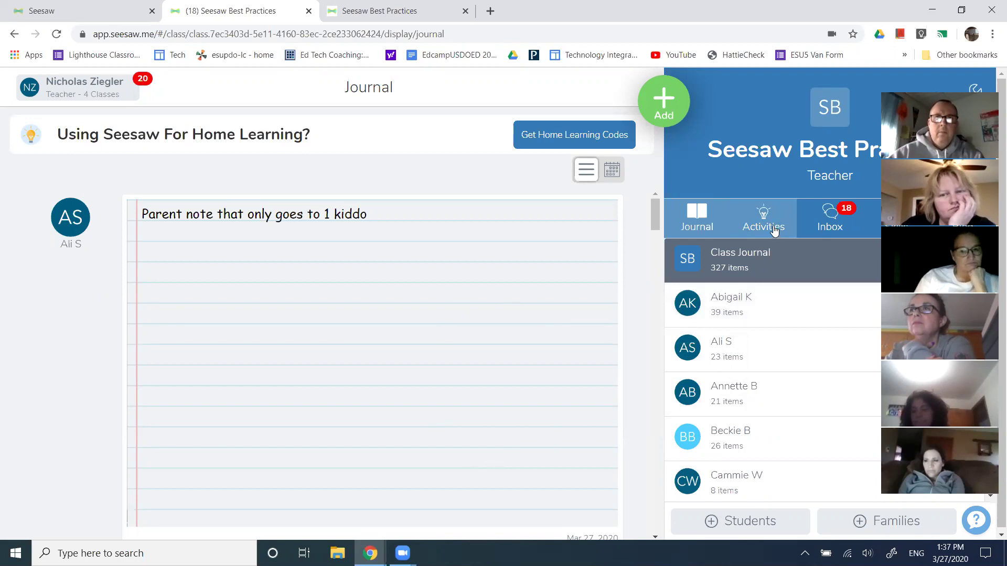
# Switch to the browser window with the 2018: Seesaw Best Practices workshop page and view its Student Learning Plan section.
pyautogui.hotkey('alt', 'Tab')
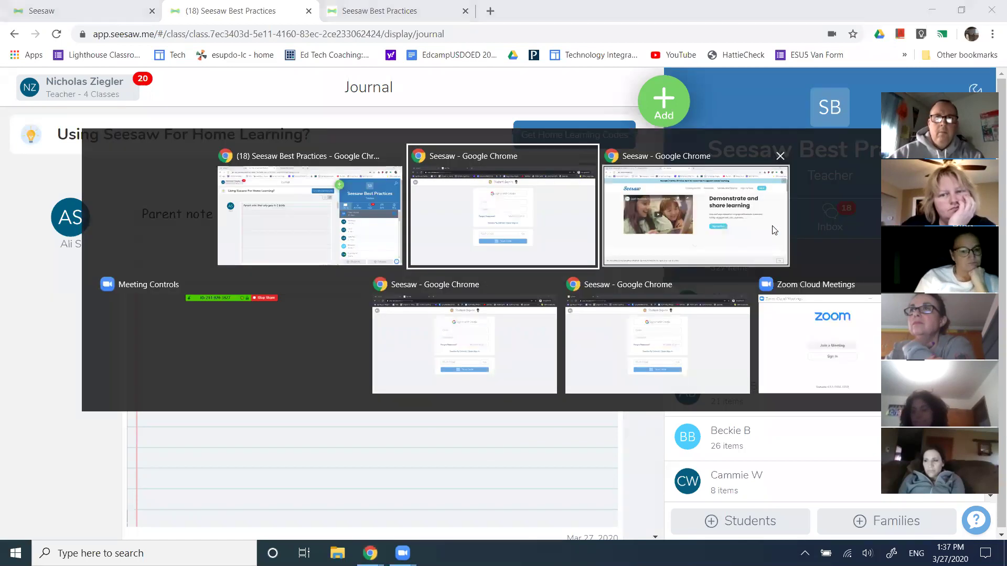
pyautogui.click(644, 237)
pyautogui.click(50, 13)
pyautogui.moveTo(262, 174)
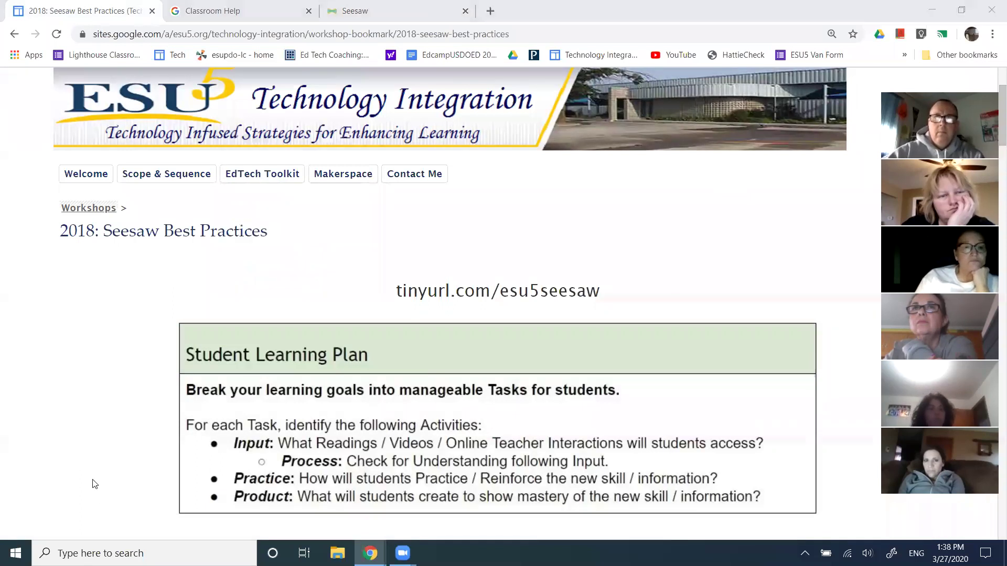
pyautogui.scroll(-1, 94, 483)
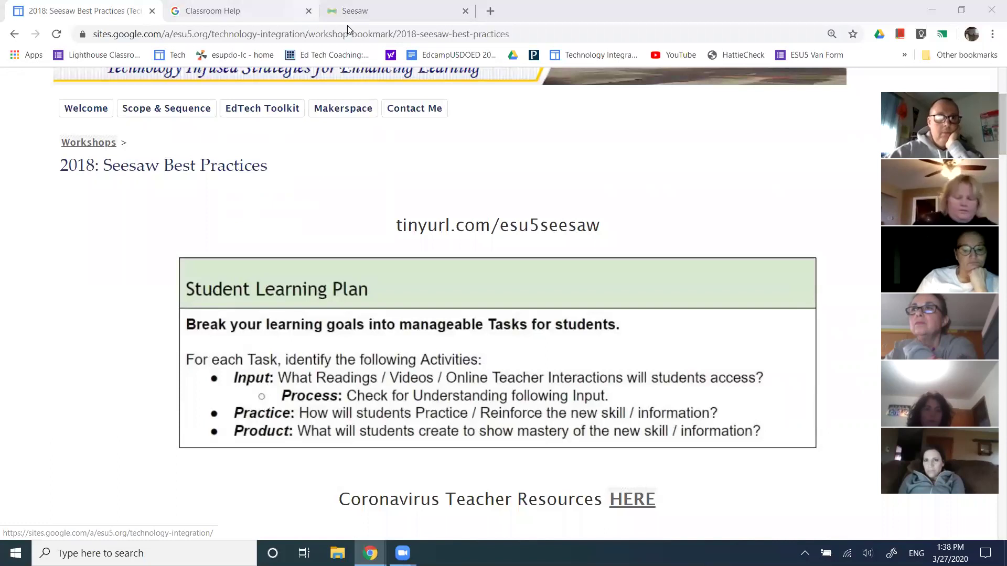
# Switch back to the Seesaw Best Practices class window and open the class's Activities view.
pyautogui.hotkey('alt', 'Tab')
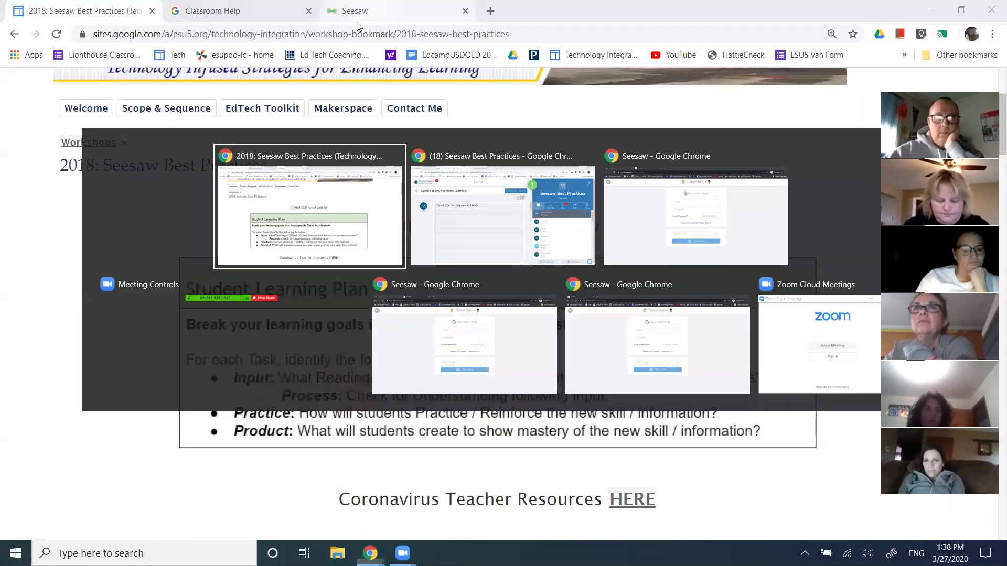
pyautogui.hotkey('alt', 'Tab')
pyautogui.click(503, 246)
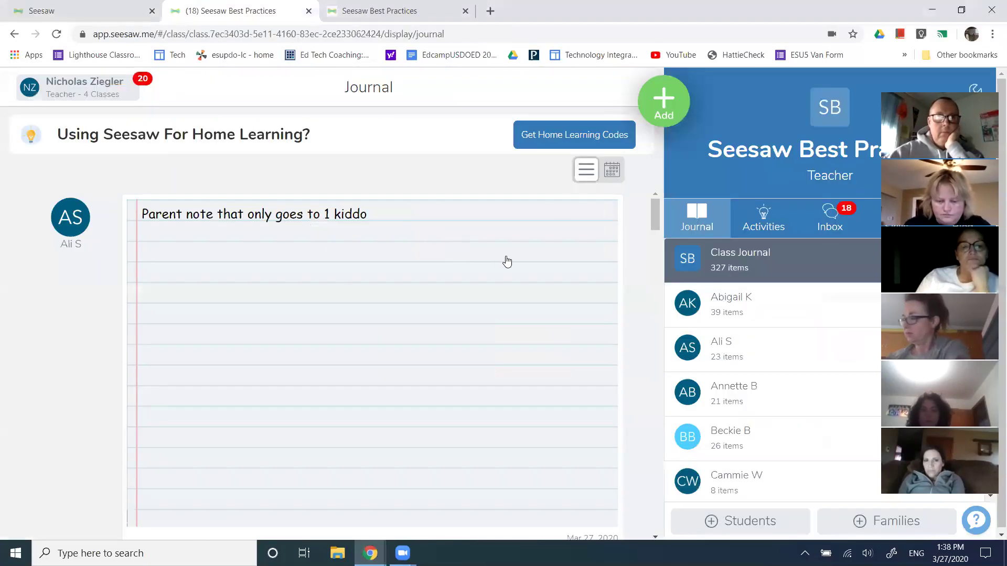
pyautogui.click(754, 217)
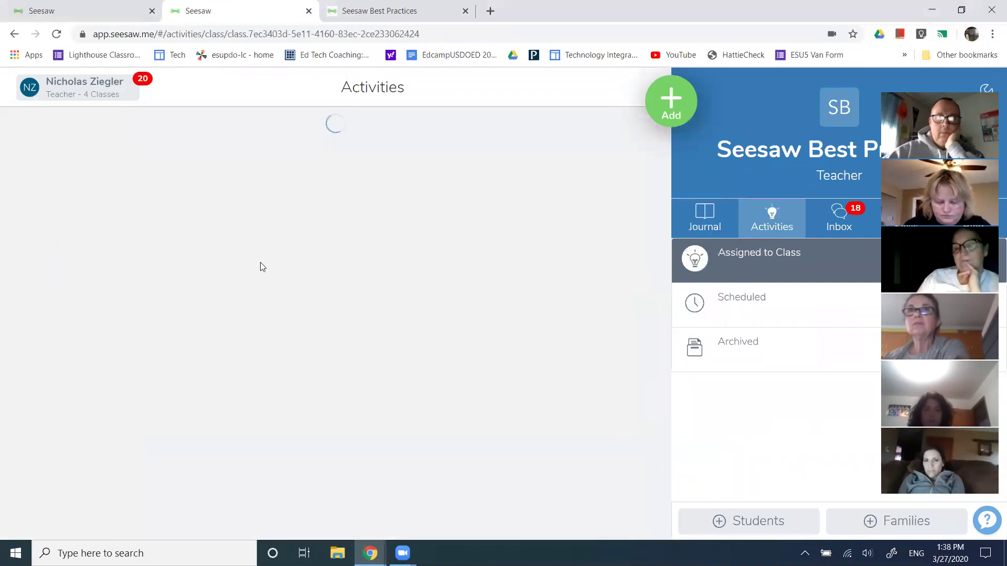
# Start assigning an activity to the class and browse the recent activities in My Library.
pyautogui.click(676, 114)
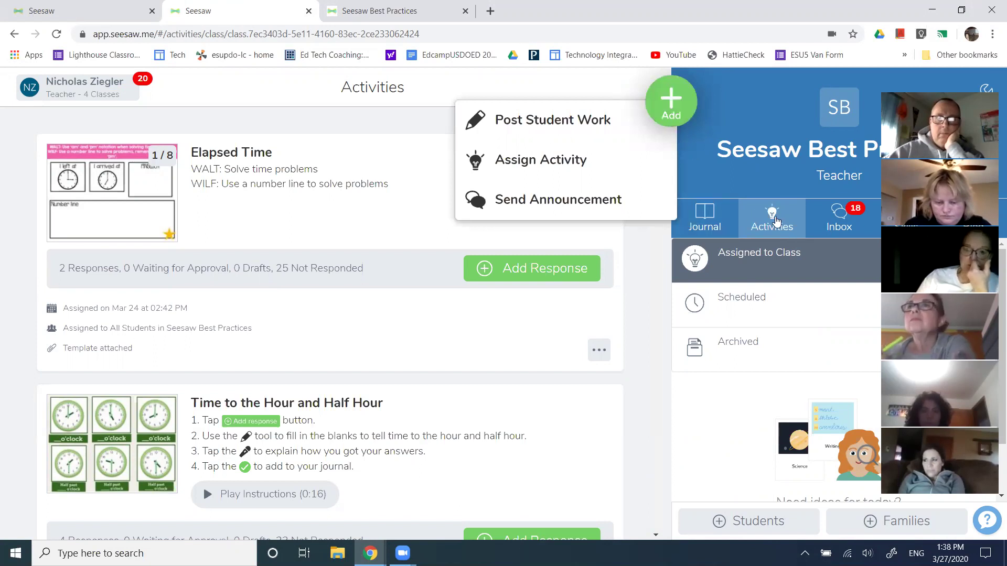
pyautogui.click(675, 114)
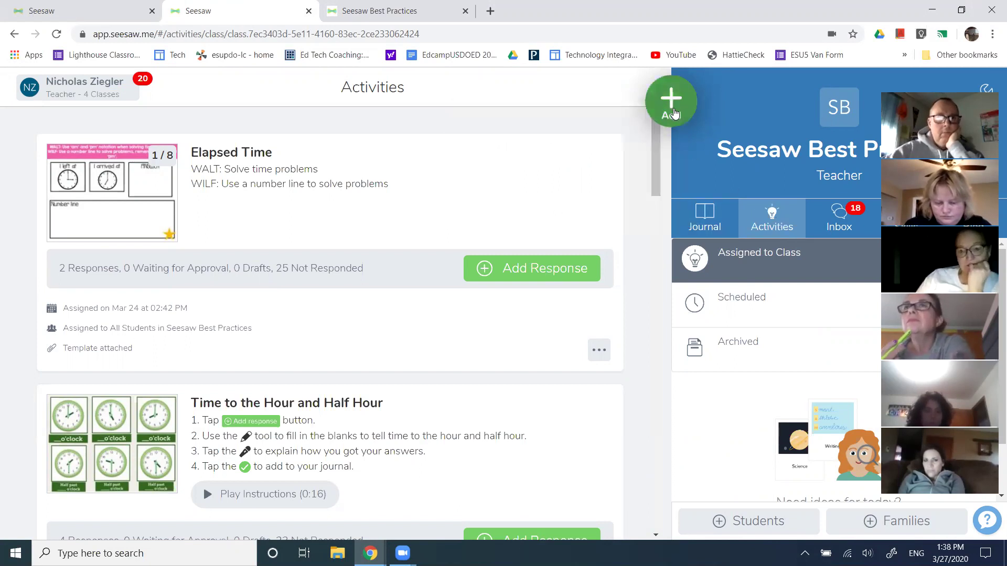
pyautogui.click(670, 103)
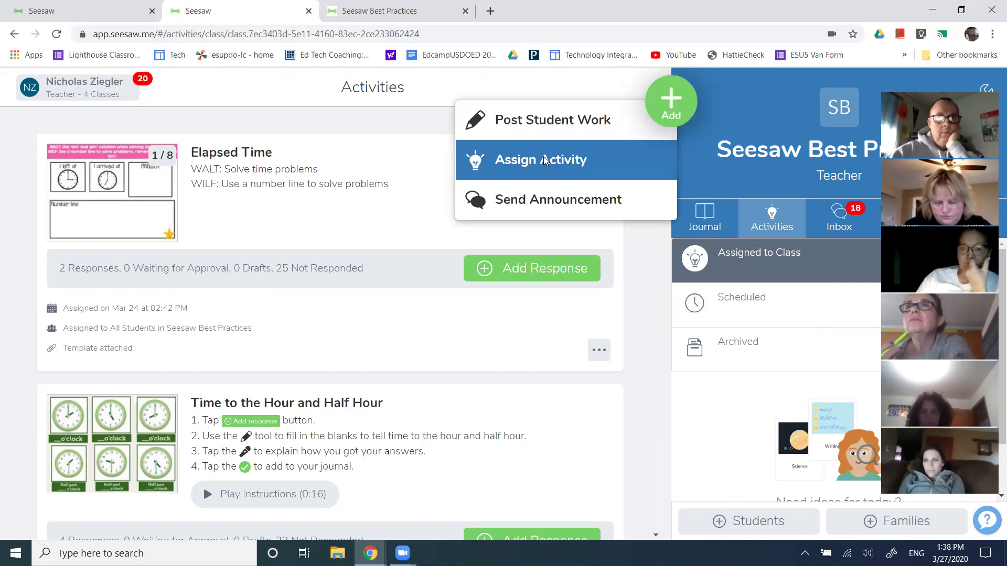
pyautogui.click(543, 160)
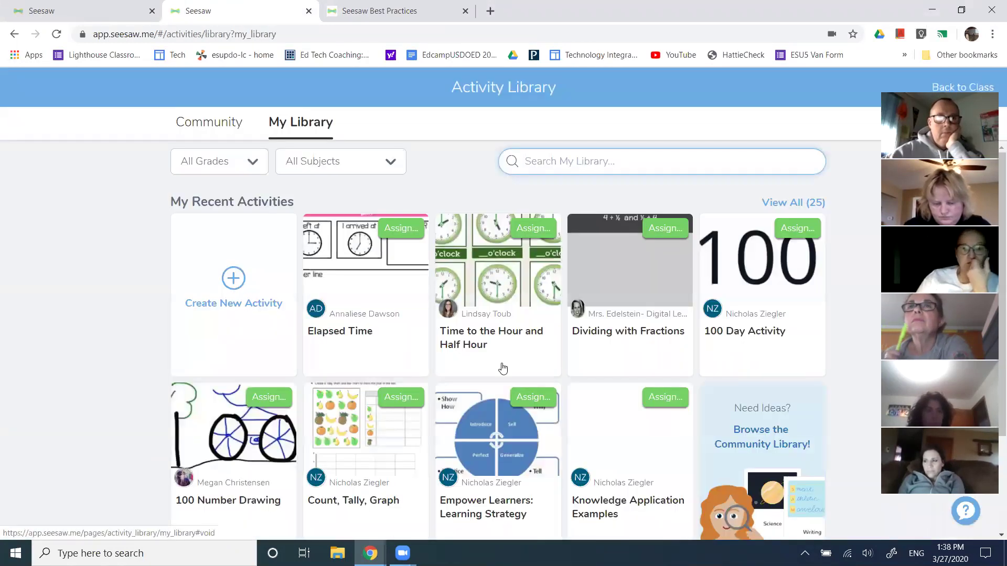
pyautogui.scroll(-3, 618, 408)
pyautogui.scroll(3, 618, 408)
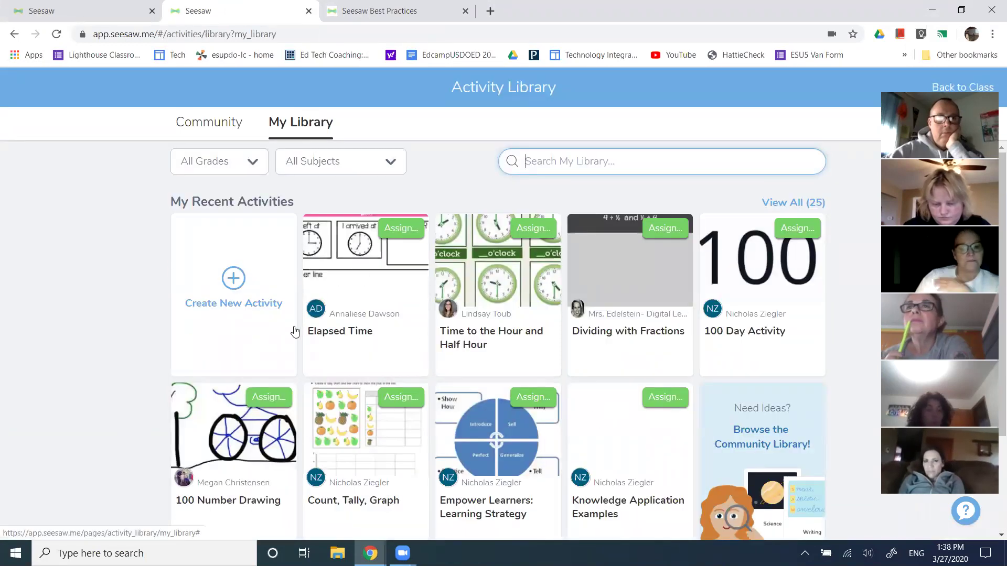
# Select all four classes as recipients of the Elapsed Time activity, and close the assignment dialog without assigning it.
pyautogui.click(402, 229)
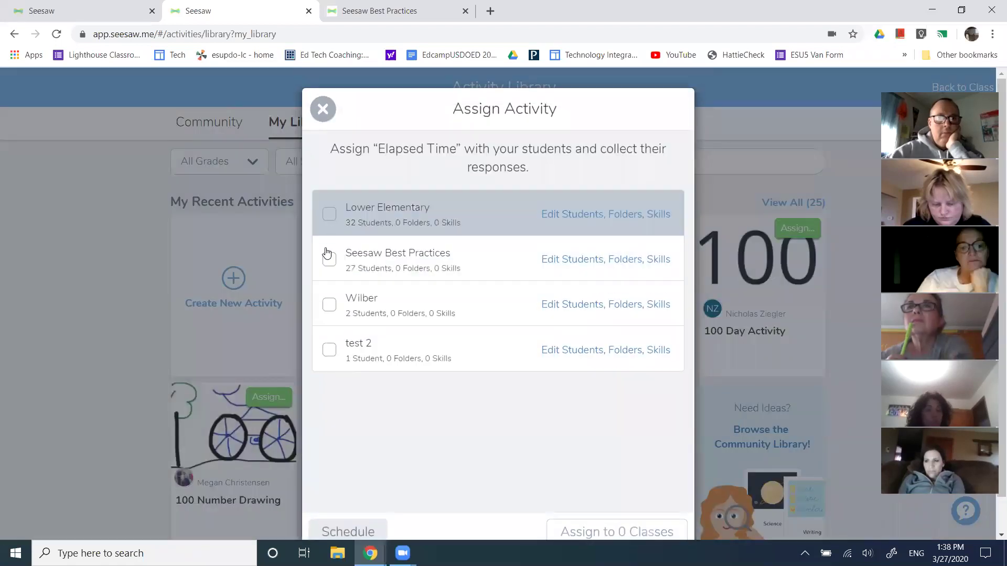
pyautogui.click(329, 348)
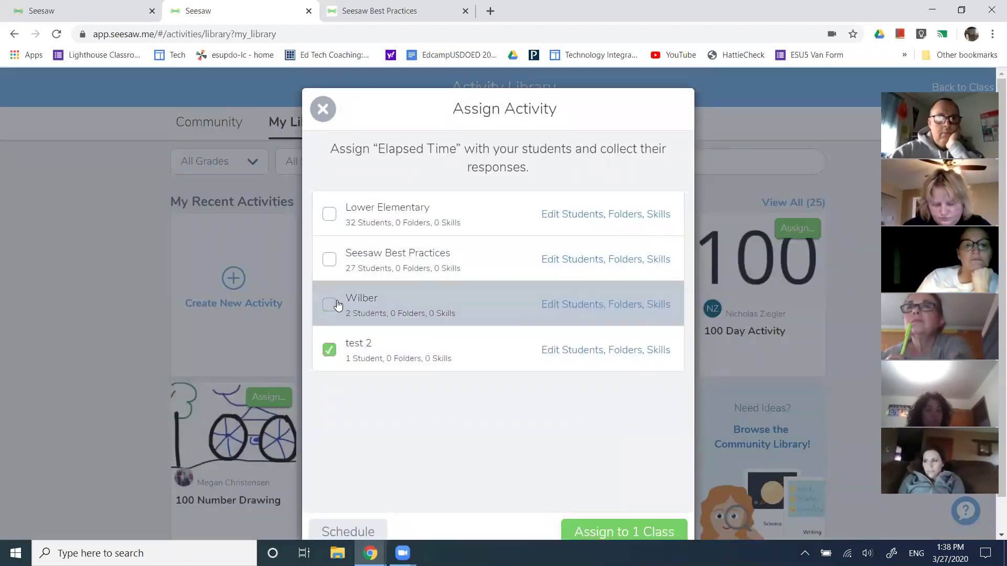
pyautogui.click(329, 304)
pyautogui.click(329, 260)
pyautogui.click(329, 215)
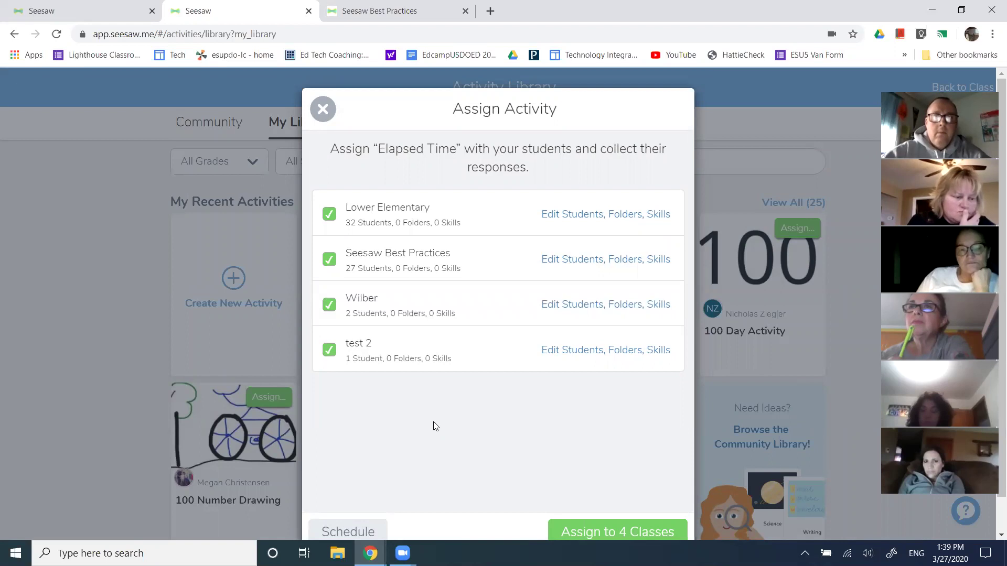
pyautogui.click(322, 109)
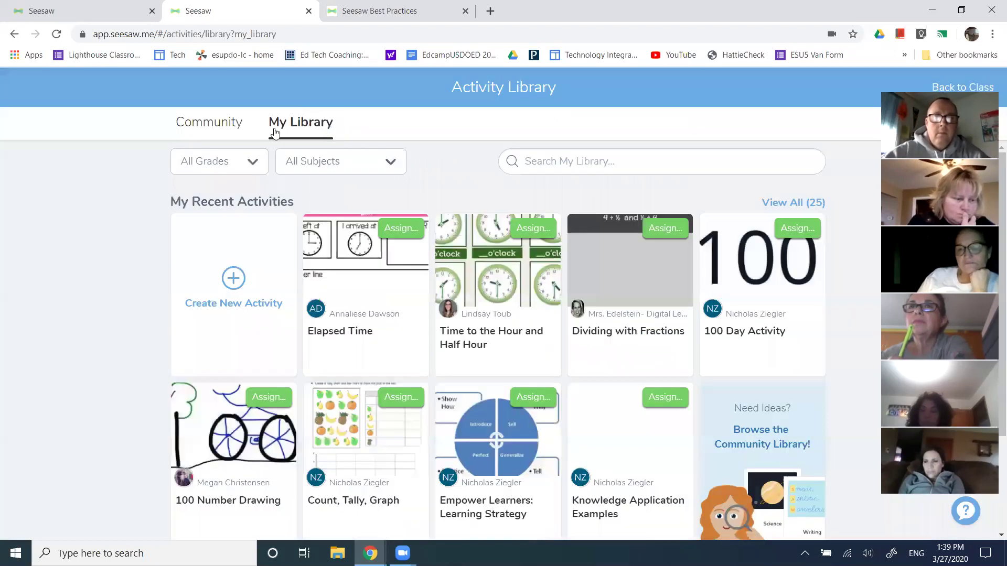
# Return to the class's Activities view, show the options for adding content, and reopen the activity library for assigning.
pyautogui.click(964, 87)
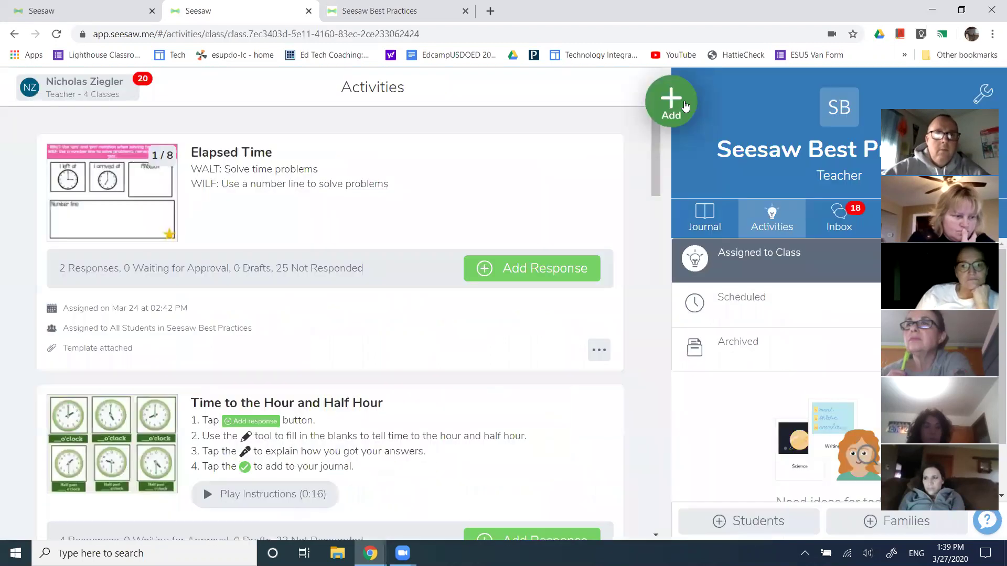
pyautogui.click(671, 100)
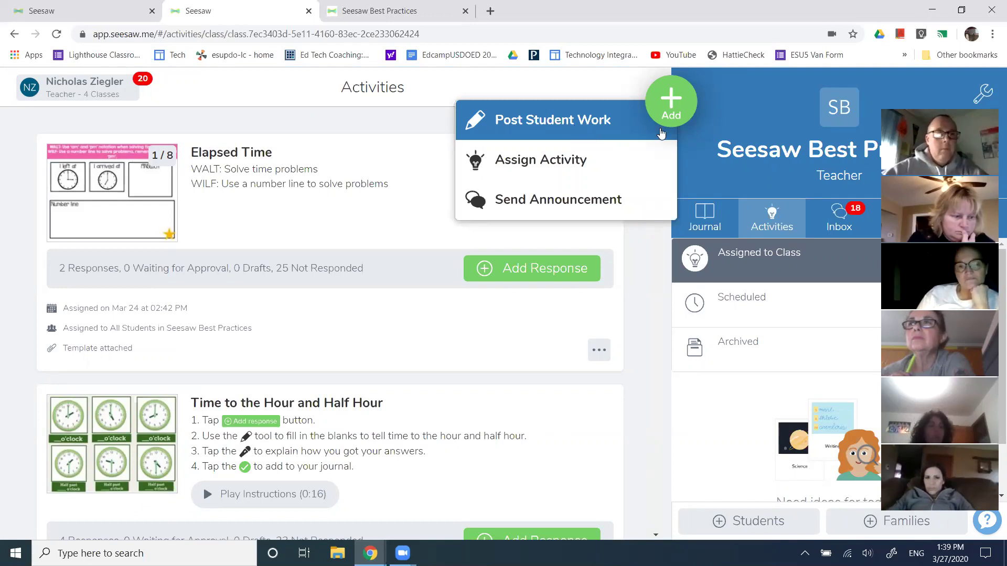
pyautogui.click(788, 226)
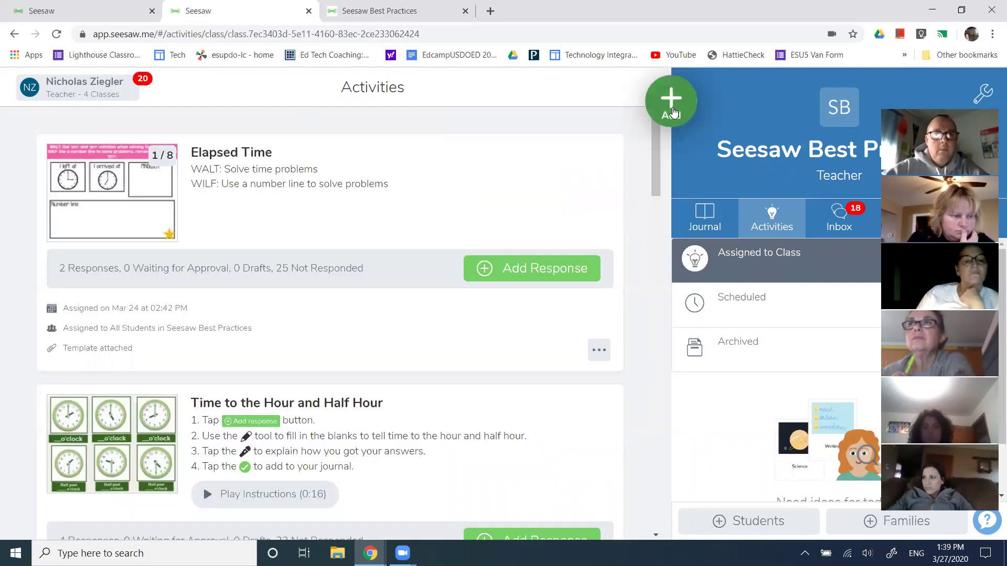
pyautogui.click(674, 112)
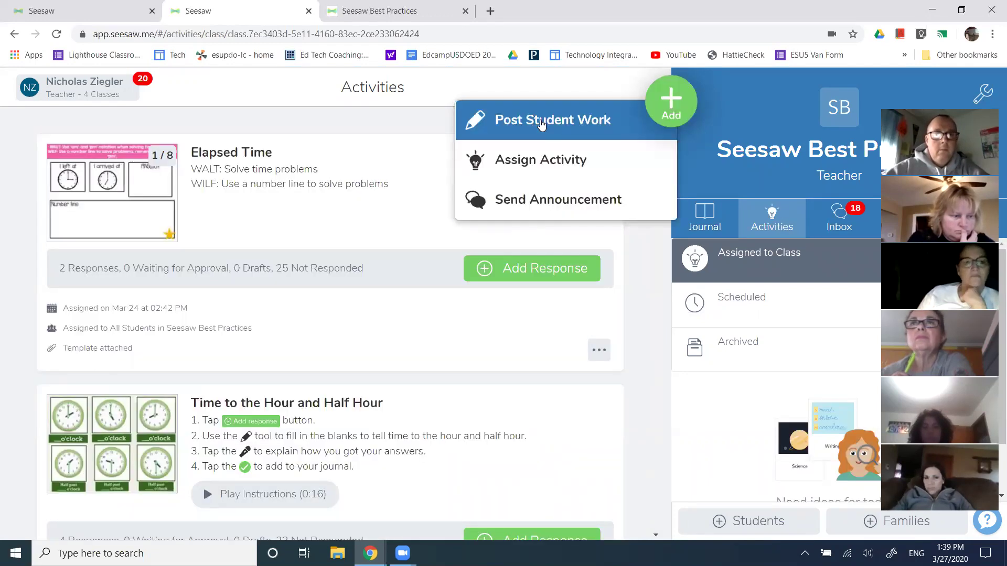
pyautogui.click(524, 160)
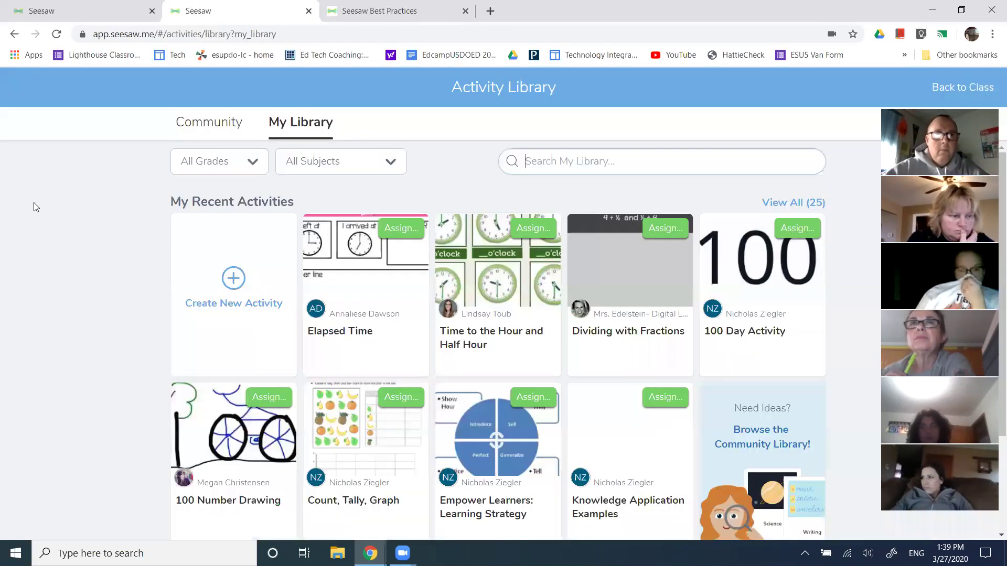
# Start a new activity named "share a video" with the student instructions "sure i can".
pyautogui.click(234, 279)
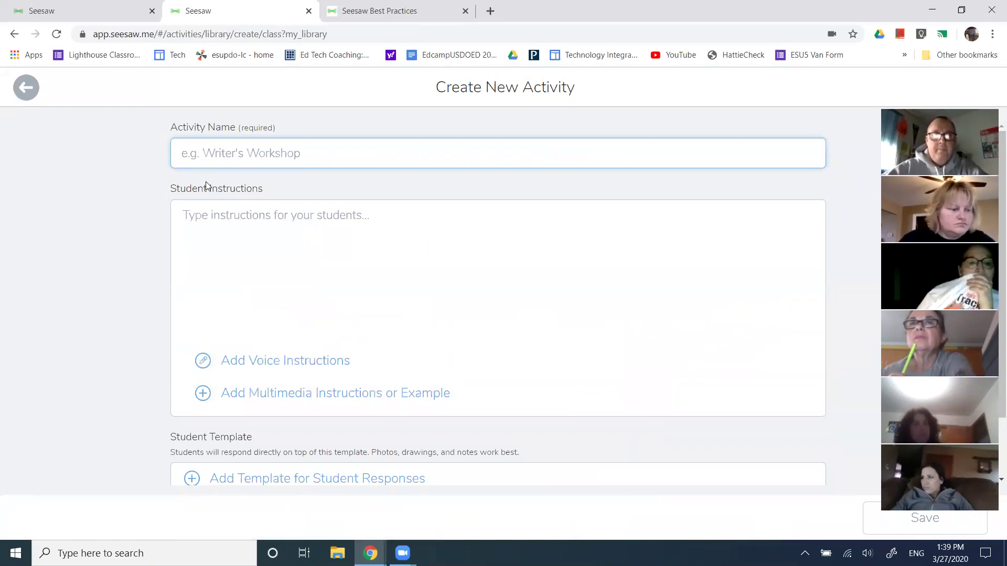
pyautogui.write('share a video')
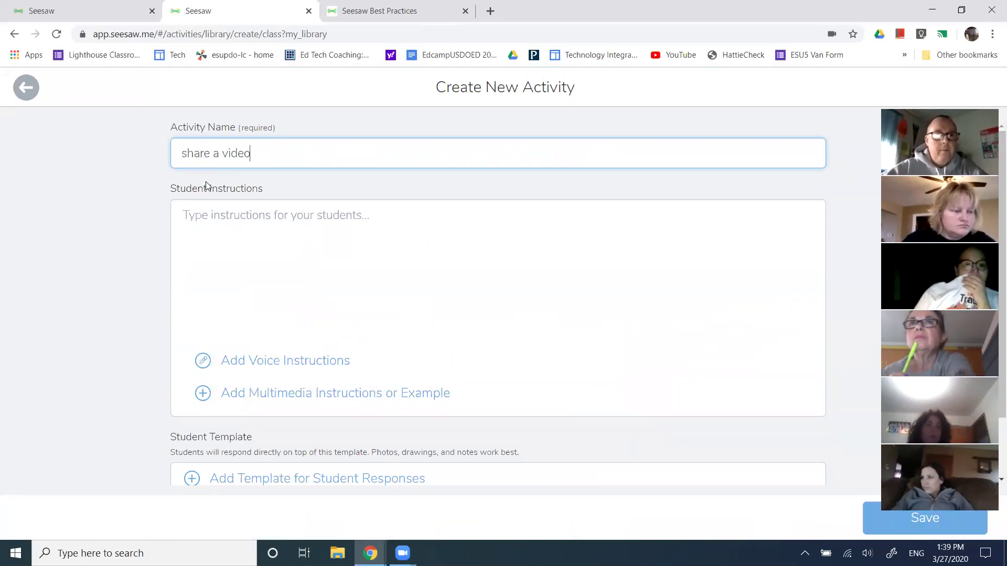
pyautogui.click(244, 218)
pyautogui.write('S')
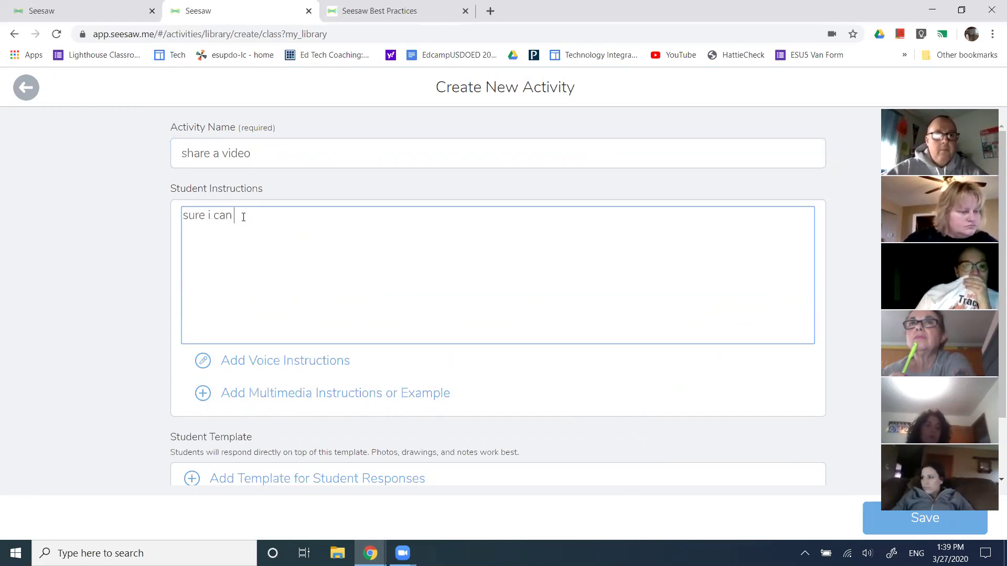
pyautogui.click(122, 296)
pyautogui.scroll(-1, 136, 309)
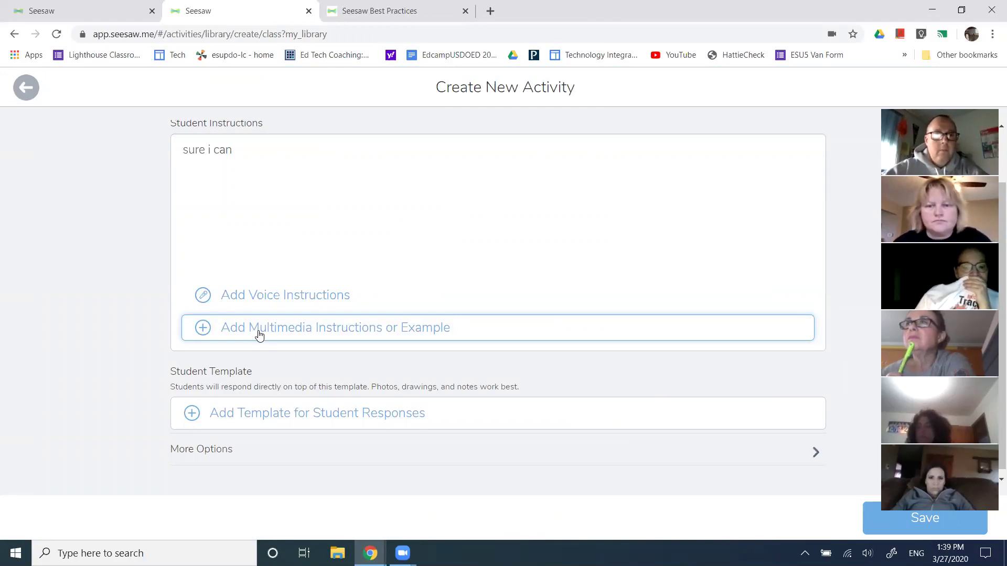
# Try to record a video as the activity's multimedia instructions, and leave the new activity unsaved to return to My Library.
pyautogui.click(258, 336)
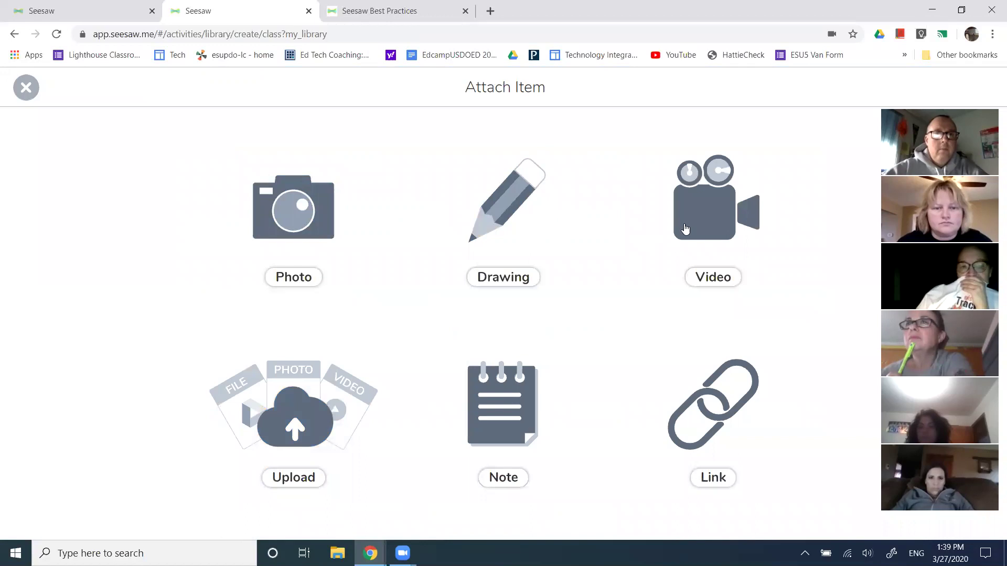
pyautogui.click(711, 219)
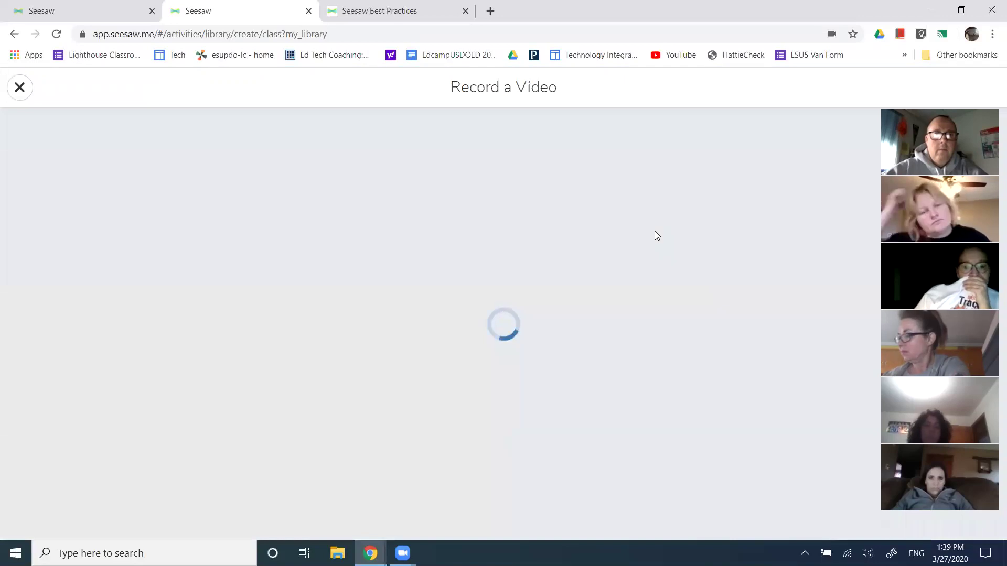
pyautogui.moveTo(417, 273); pyautogui.dragTo(579, 279)
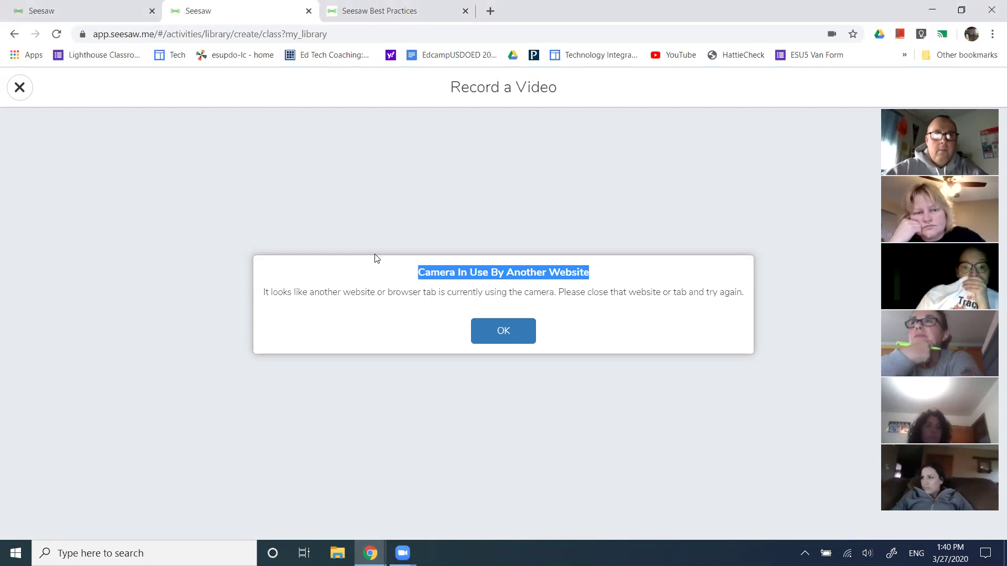
pyautogui.click(30, 126)
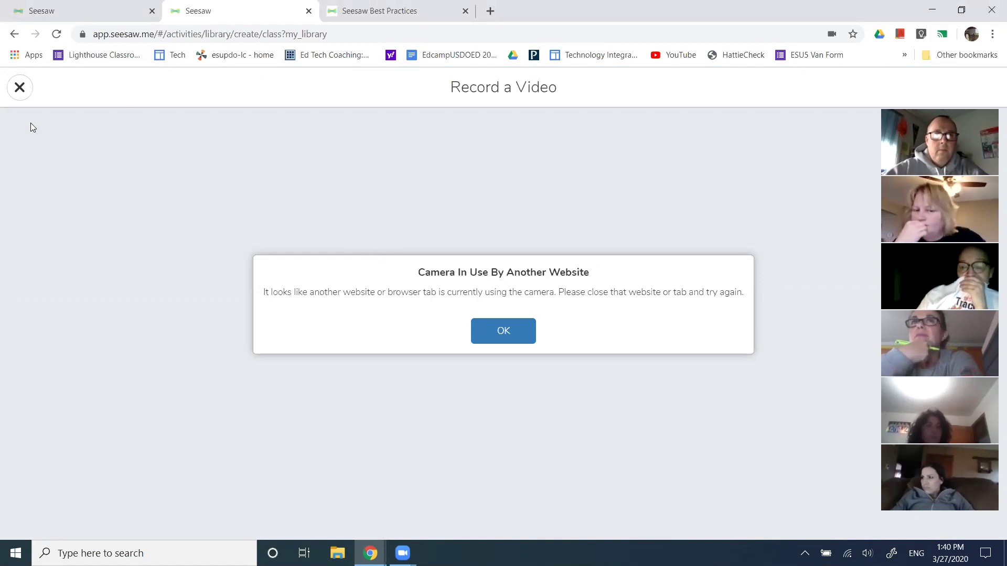
pyautogui.click(14, 38)
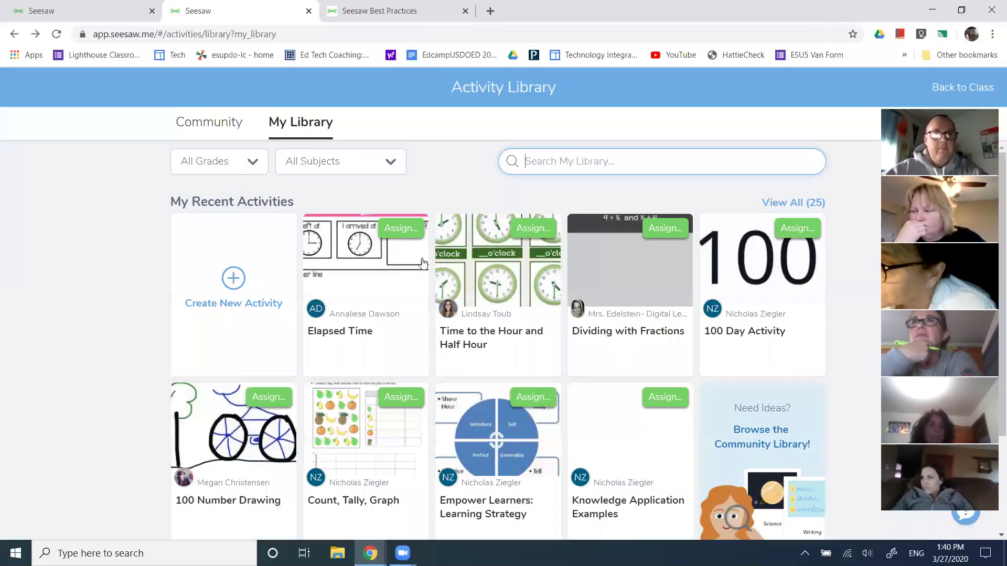
# Open the assignment settings of the Elapsed Time activity and select all four classes as recipients.
pyautogui.click(412, 227)
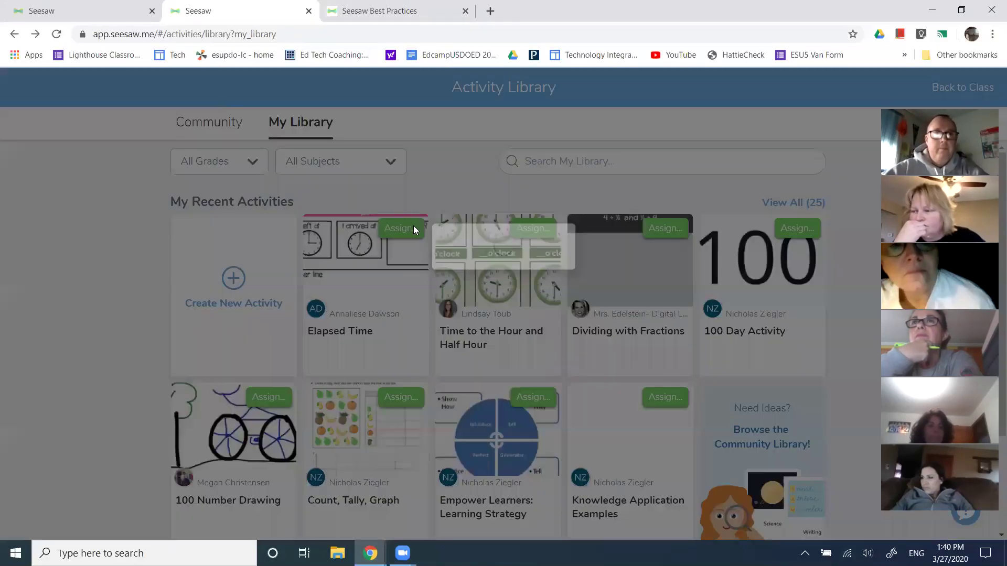
pyautogui.click(329, 215)
pyautogui.click(329, 260)
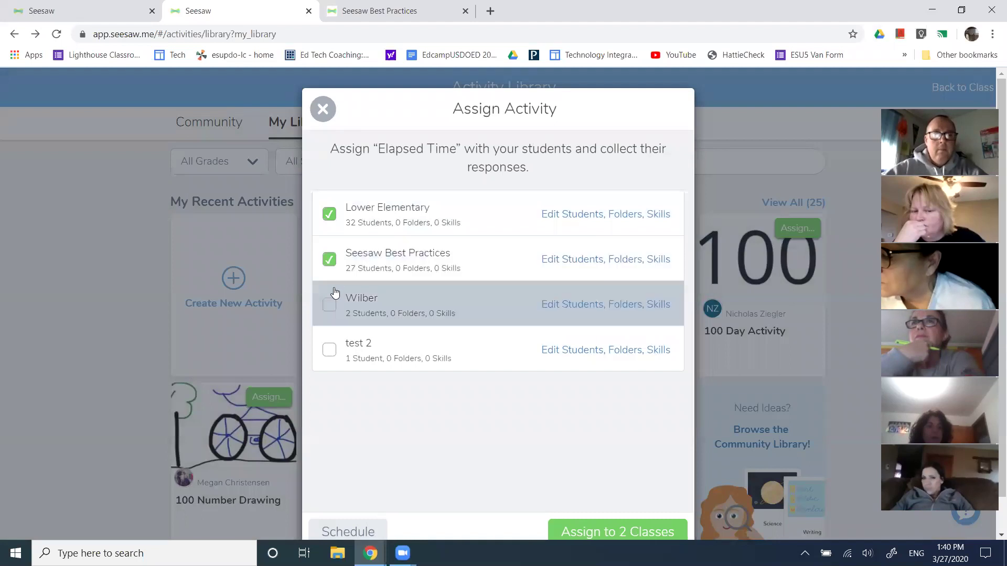
pyautogui.click(329, 304)
pyautogui.click(329, 356)
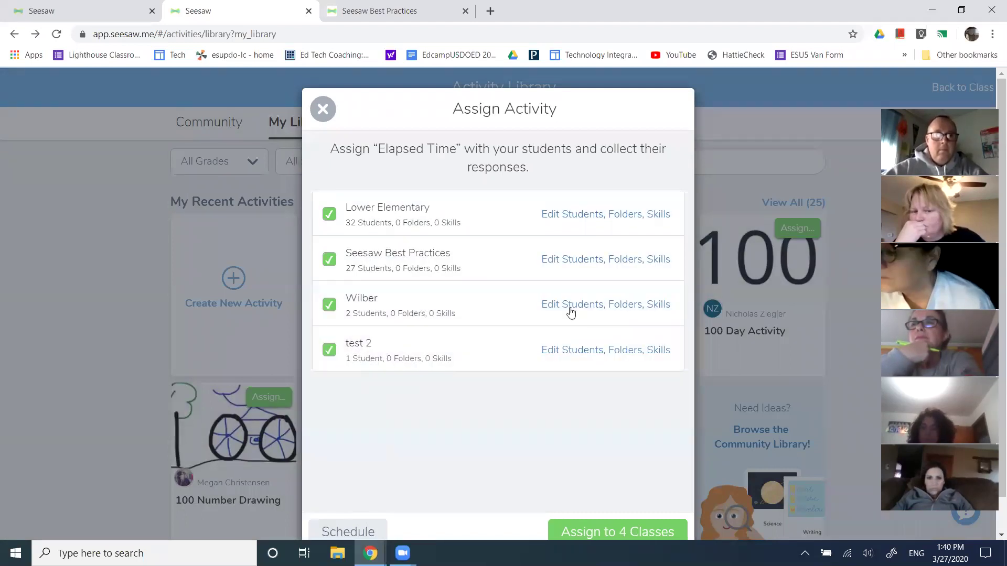
# Limit the Elapsed Time assignment in the Lower Elementary class to the single student with the frog icon.
pyautogui.click(587, 219)
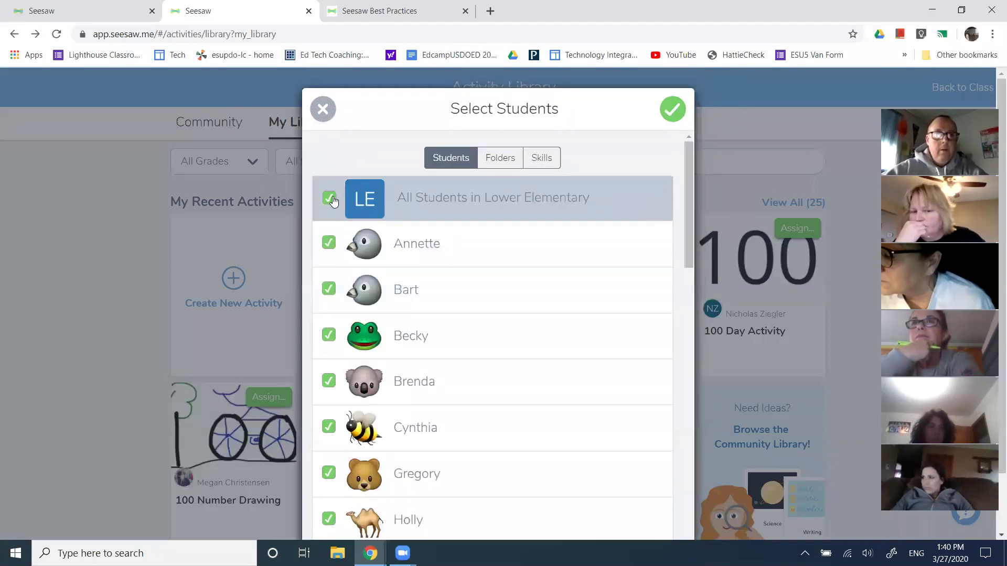
pyautogui.click(329, 199)
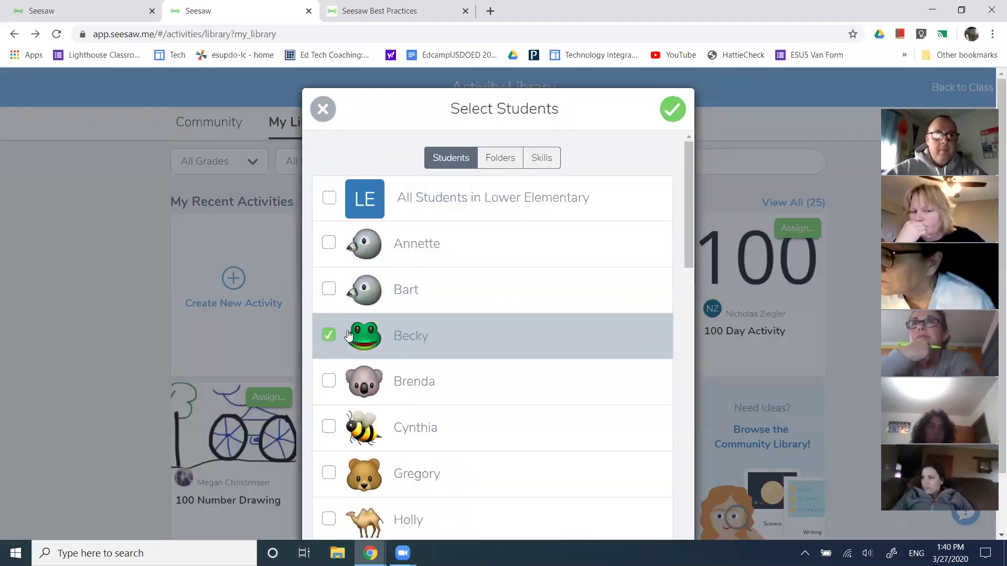
pyautogui.click(672, 109)
# Limit the assignment in the Seesaw Best Practices class to two students, the first one listed and another further down.
pyautogui.click(582, 260)
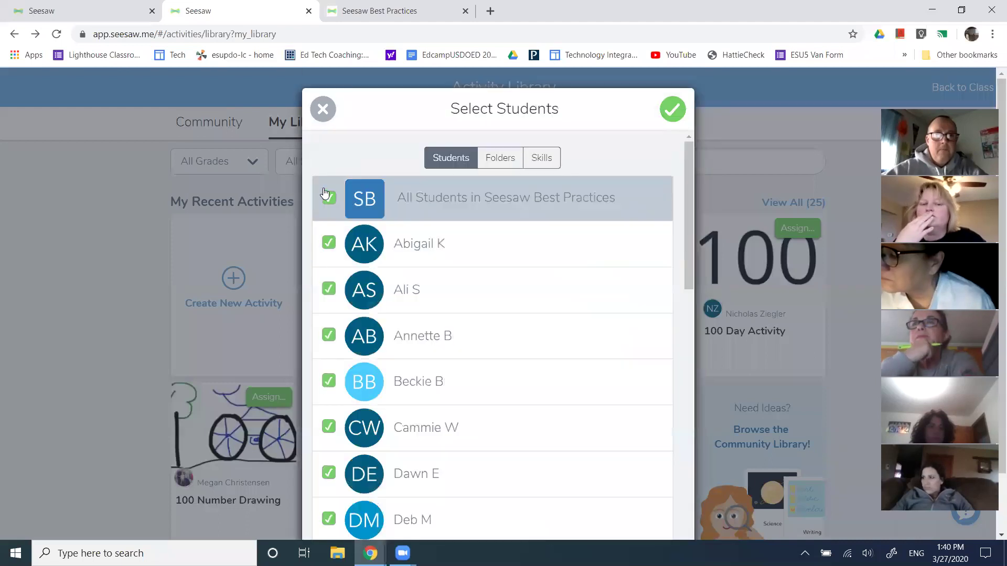
pyautogui.click(329, 198)
pyautogui.click(329, 242)
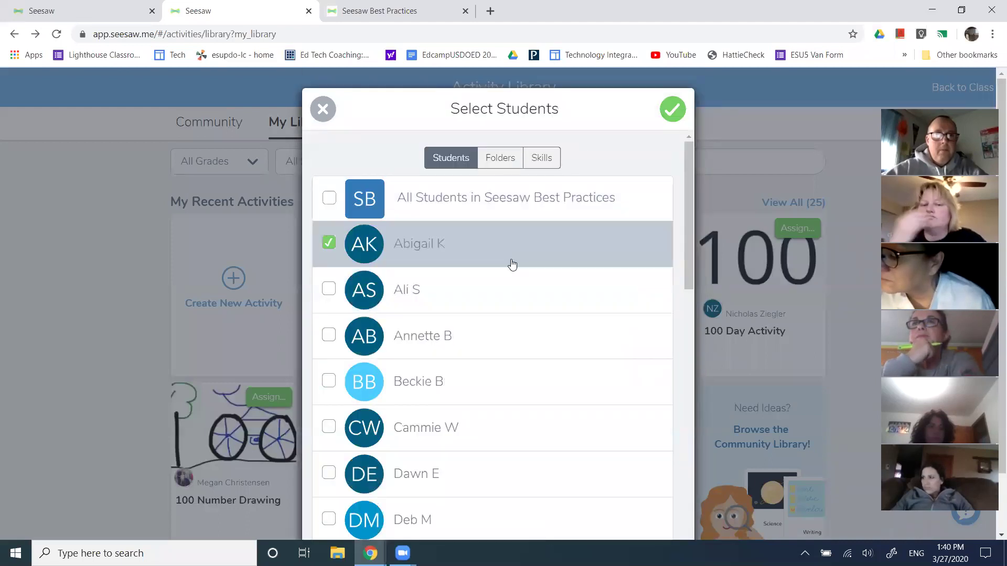
pyautogui.scroll(-10, 514, 283)
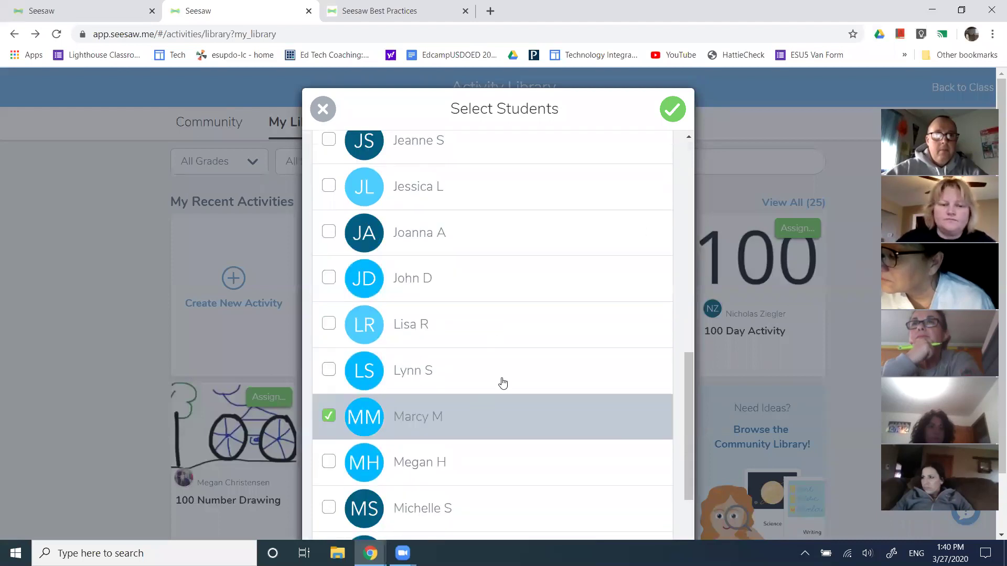
pyautogui.click(673, 109)
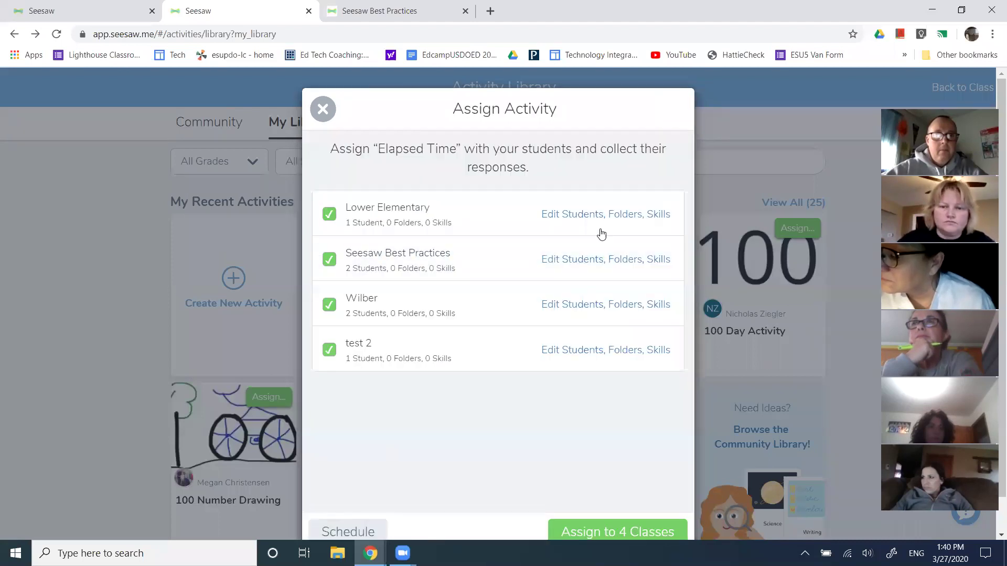
# Limit the assignment in the Wilber class to the student with the snake icon, and close the settings without assigning the activity.
pyautogui.click(574, 305)
pyautogui.click(334, 242)
pyautogui.click(334, 198)
pyautogui.click(332, 287)
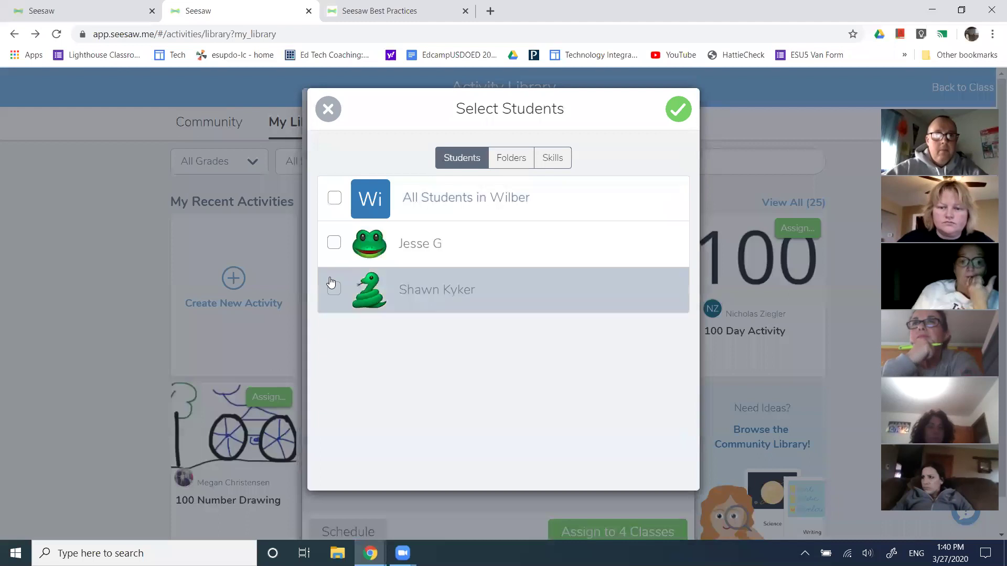
pyautogui.click(333, 290)
pyautogui.click(678, 109)
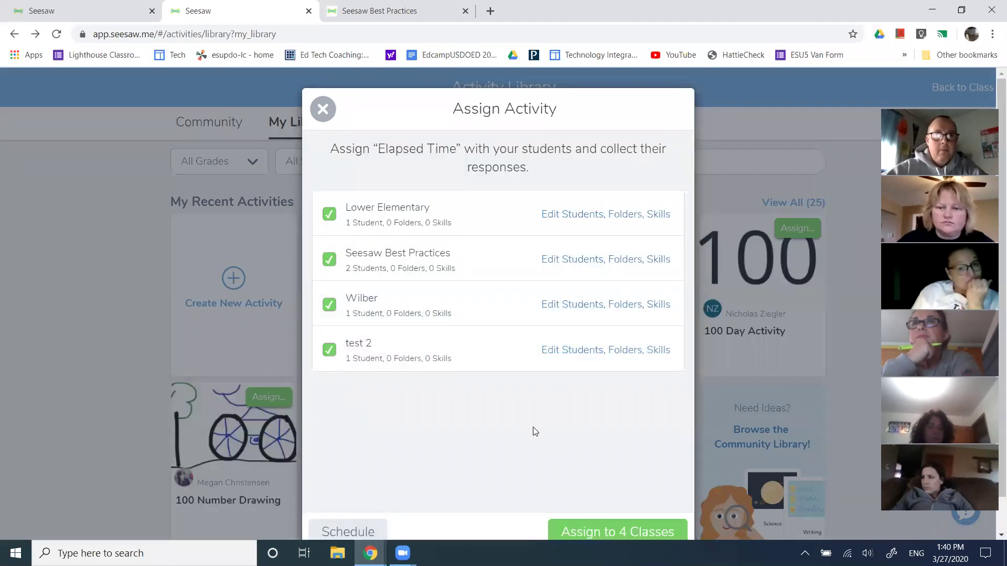
pyautogui.click(324, 111)
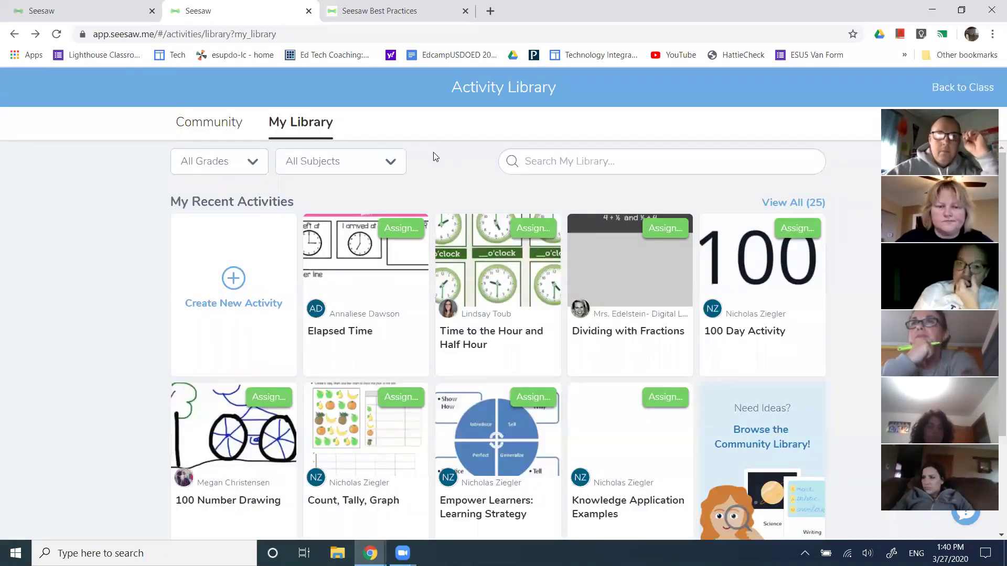
# Start a new activity named "add a name" with the student instructions "instructions".
pyautogui.click(260, 278)
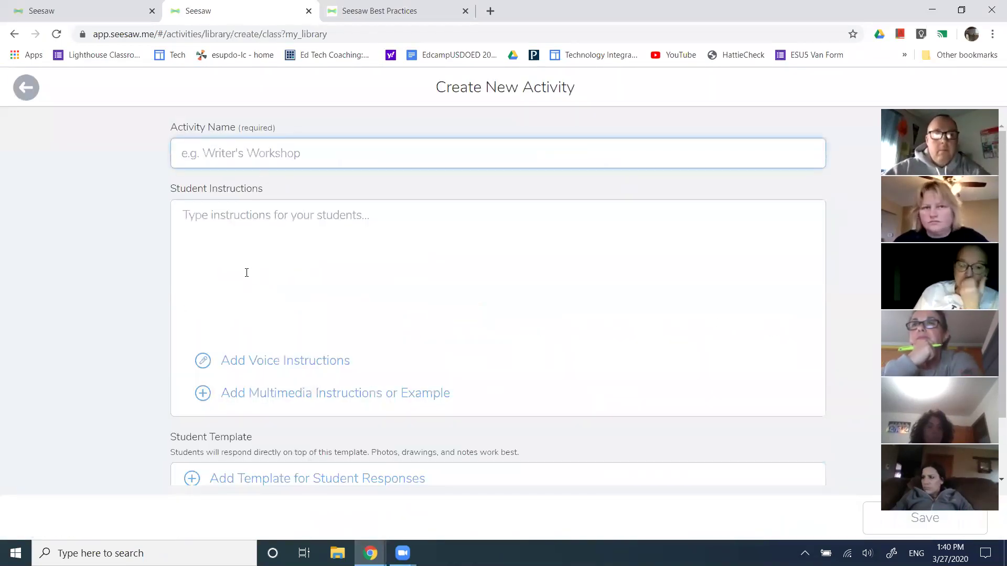
pyautogui.click(357, 157)
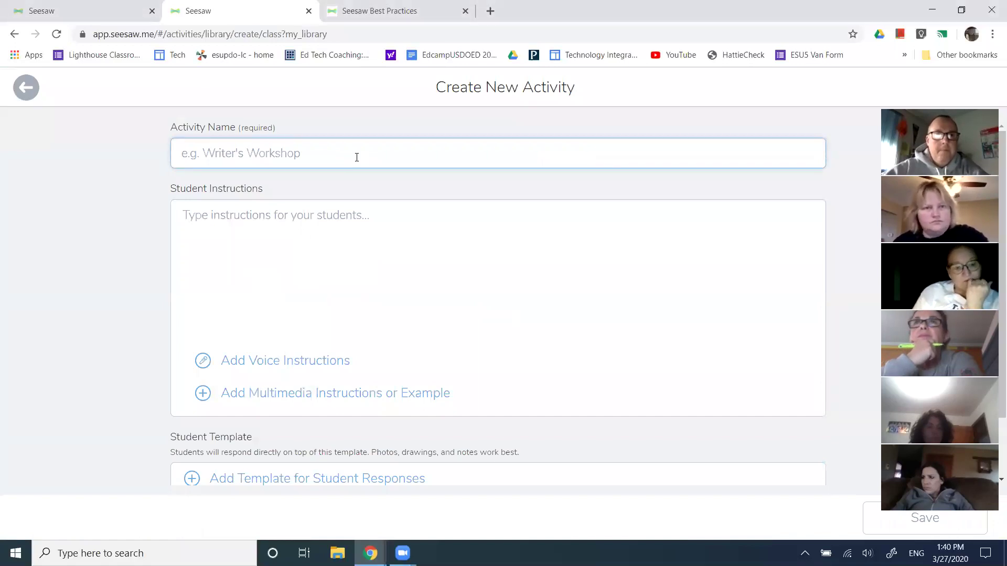
pyautogui.write('add a name')
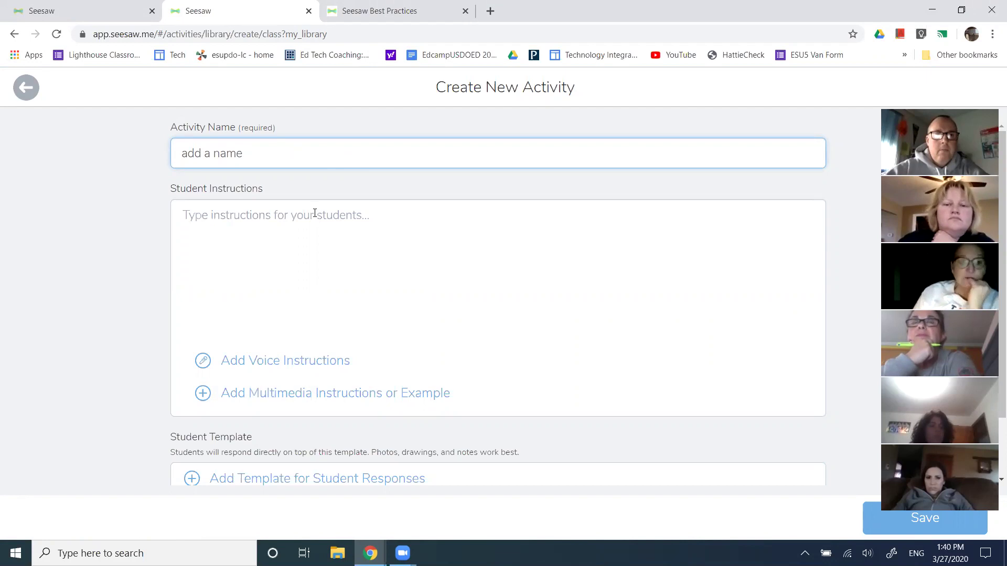
pyautogui.click(314, 213)
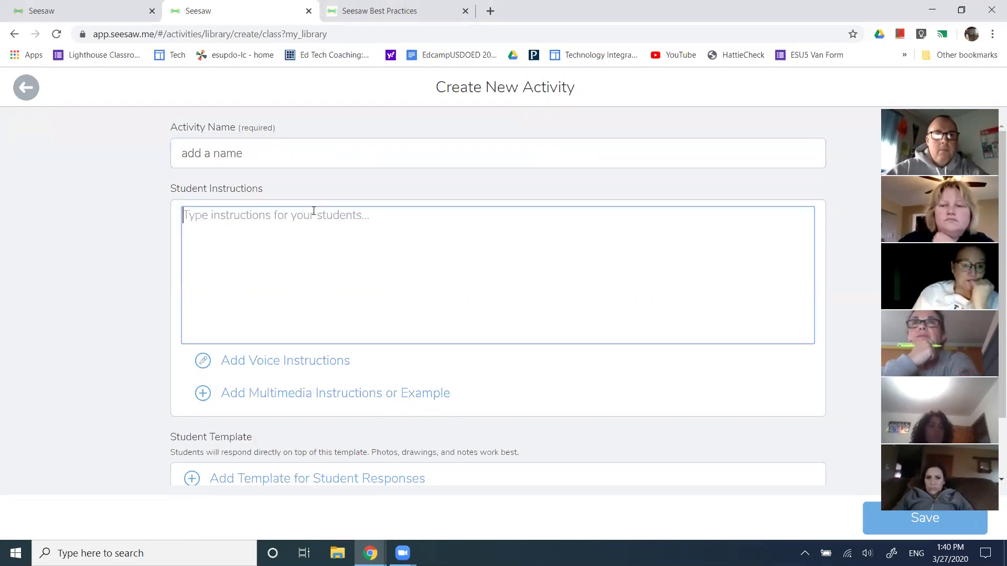
pyautogui.write('instru')
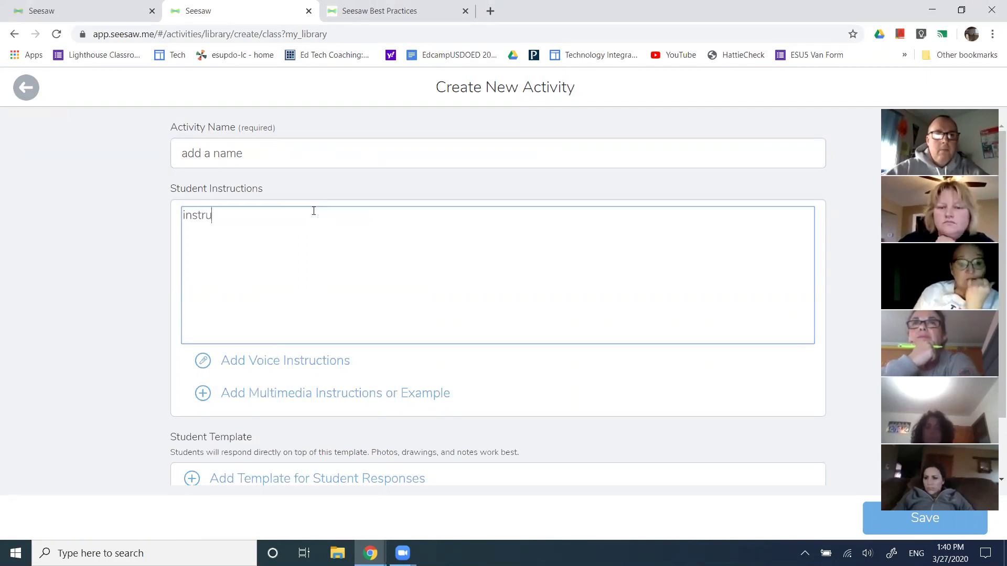
pyautogui.click(120, 286)
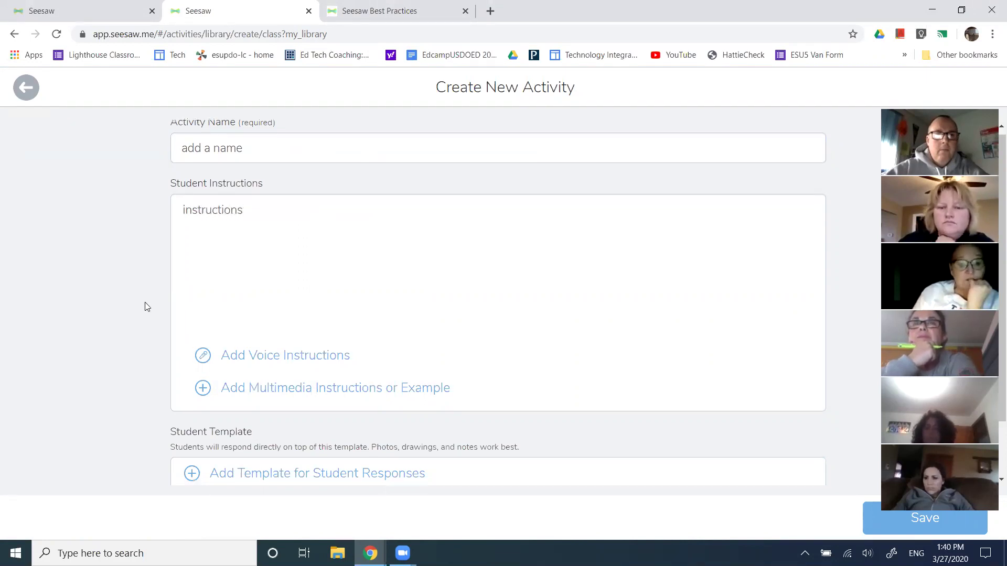
# Upload the high_school_tech_tools PDF from the computer's Downloads folder as the activity's template for student responses.
pyautogui.scroll(-2, 209, 299)
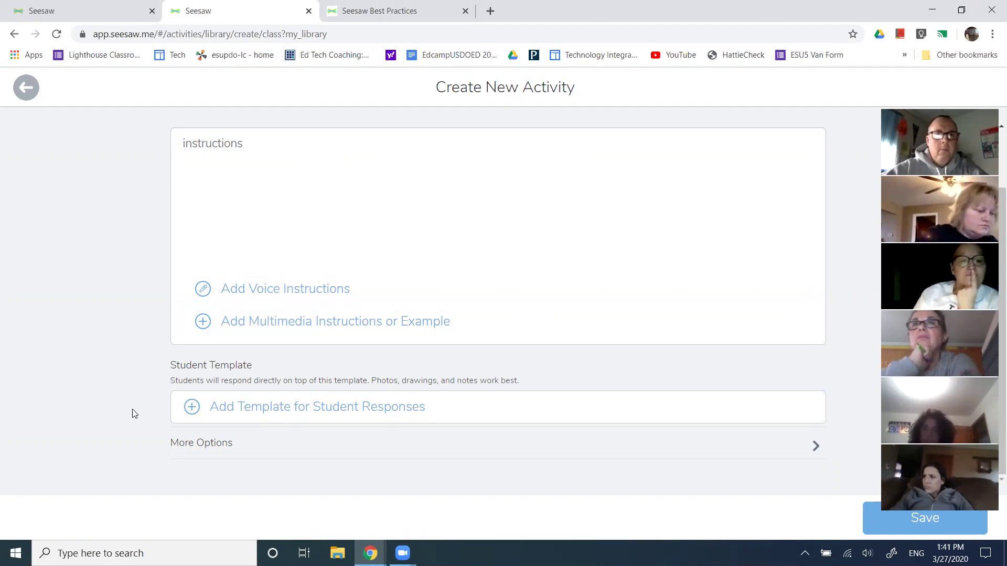
pyautogui.click(187, 409)
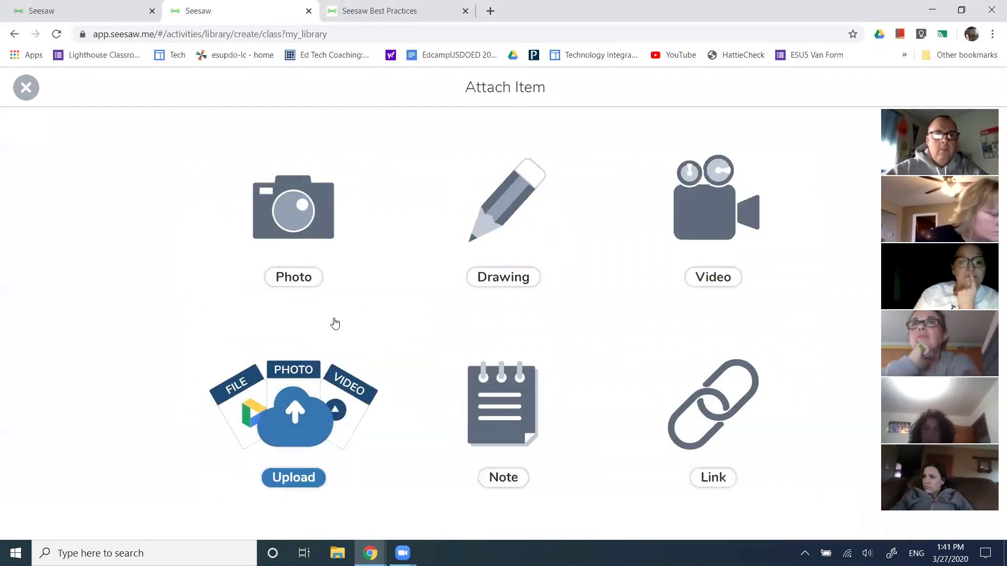
pyautogui.click(301, 422)
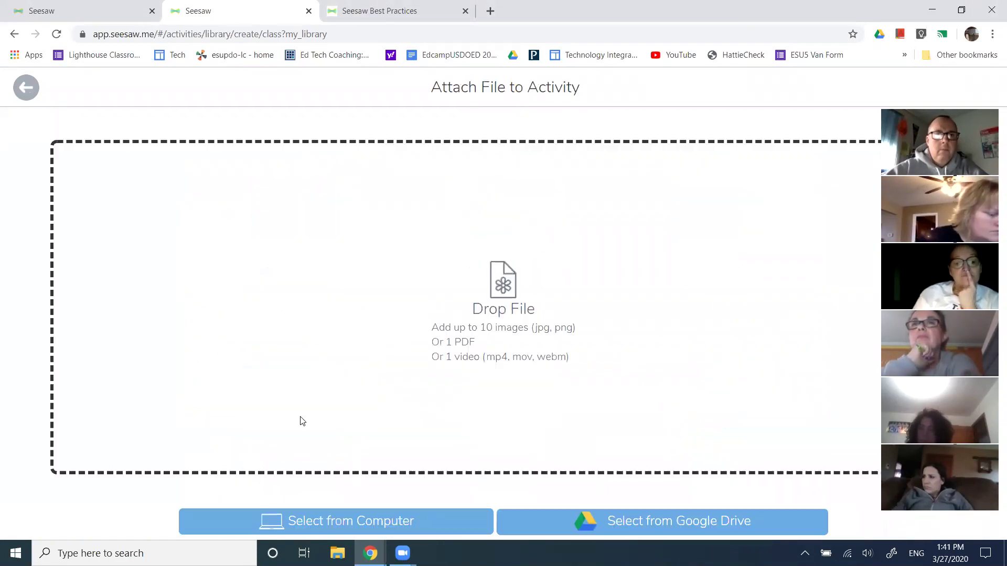
pyautogui.click(400, 521)
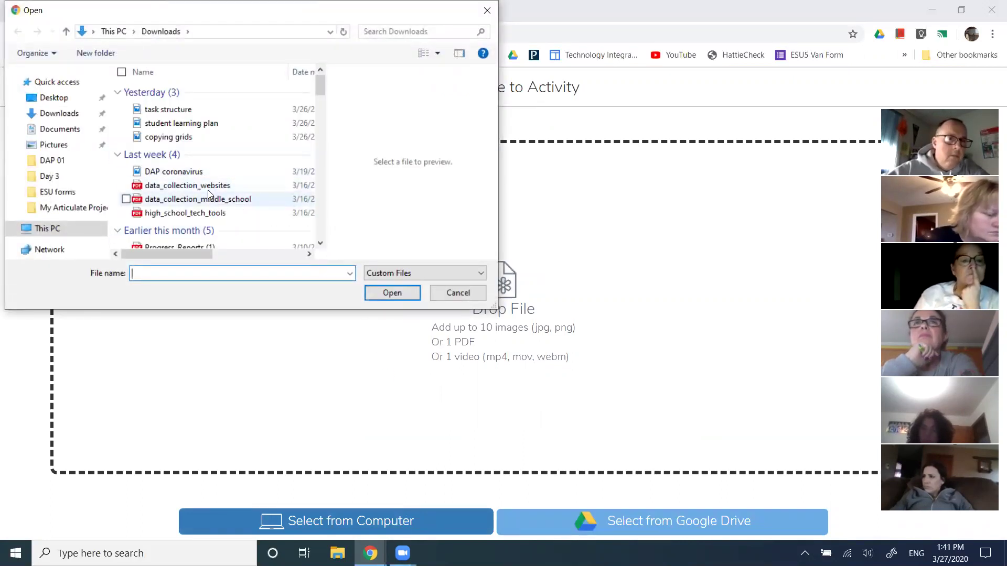
pyautogui.click(213, 213)
pyautogui.click(396, 298)
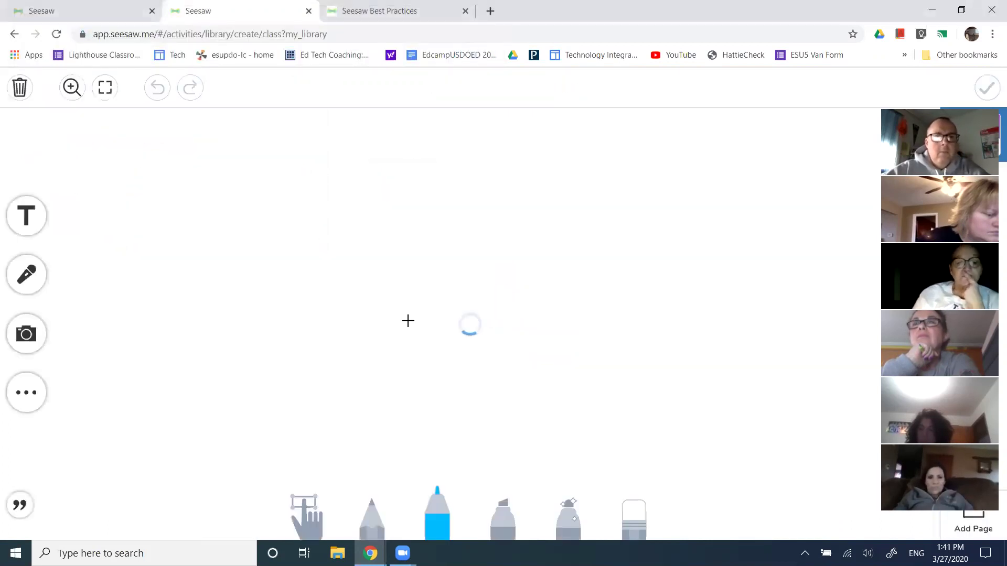
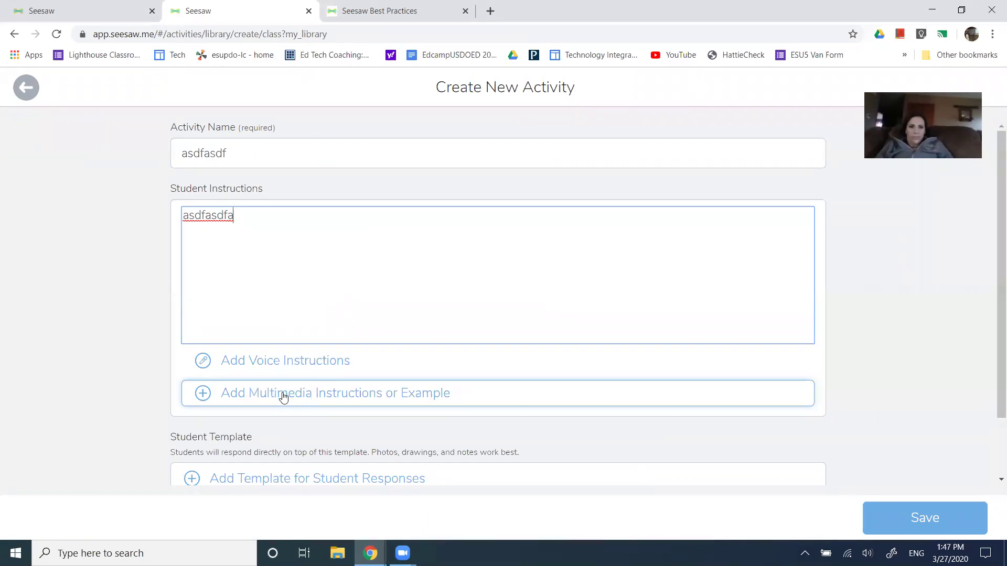
# Switch to the other browser window, view the workshop site's Student Learning Plan and the Seesaw home page, and return to the new activity.
pyautogui.hotkey('alt', 'Tab')
pyautogui.hotkey('alt', 'Tab')
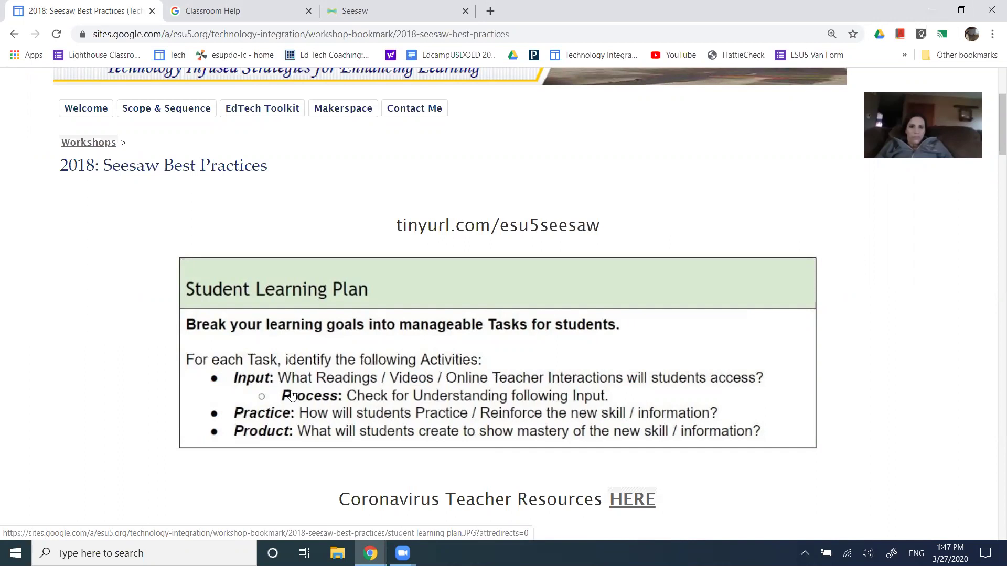
pyautogui.click(357, 10)
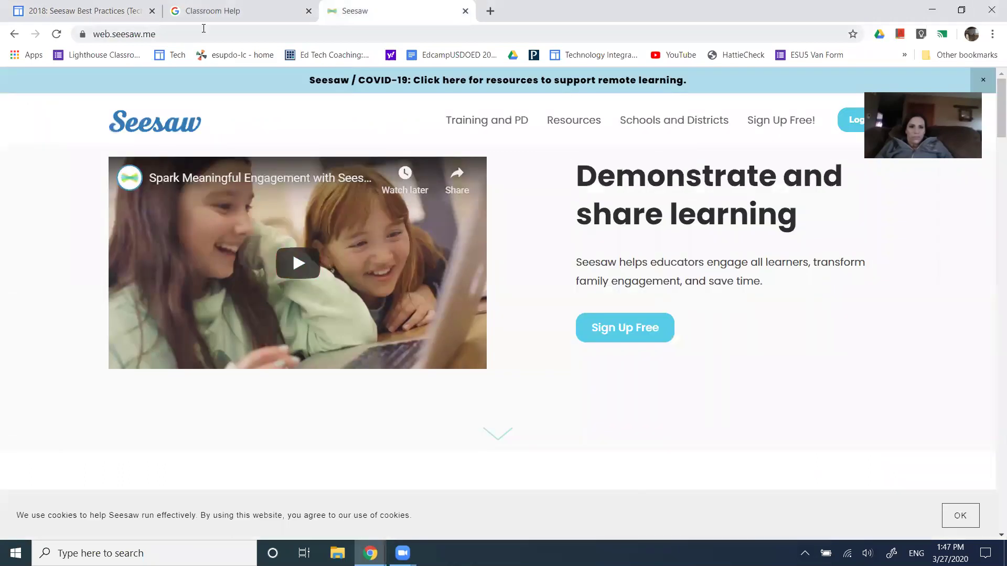
pyautogui.click(76, 10)
pyautogui.hotkey('alt', 'Tab')
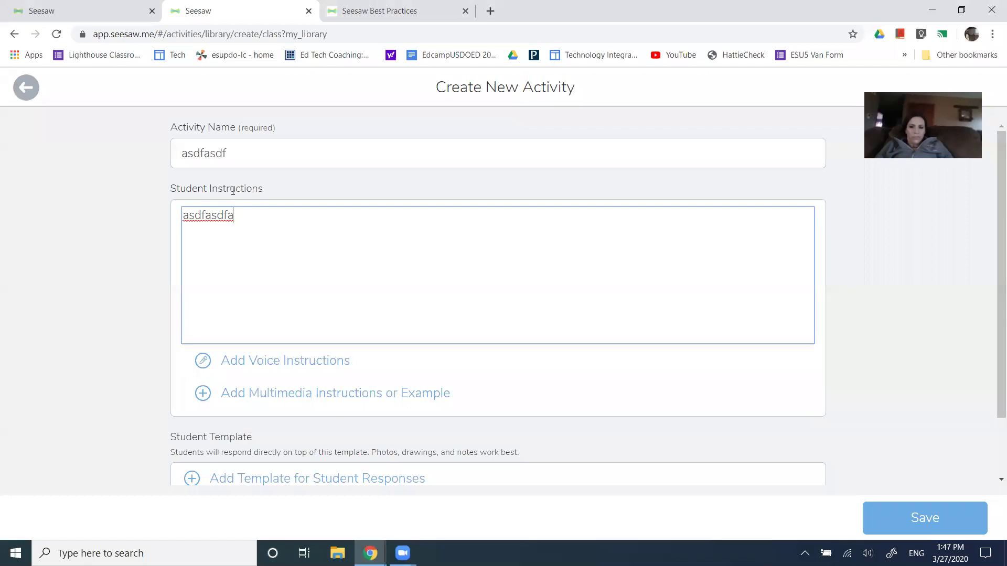
# Discard the unsaved new activity, view the Elapsed Time activity's details, and return to My Library.
pyautogui.click(27, 88)
pyautogui.click(566, 288)
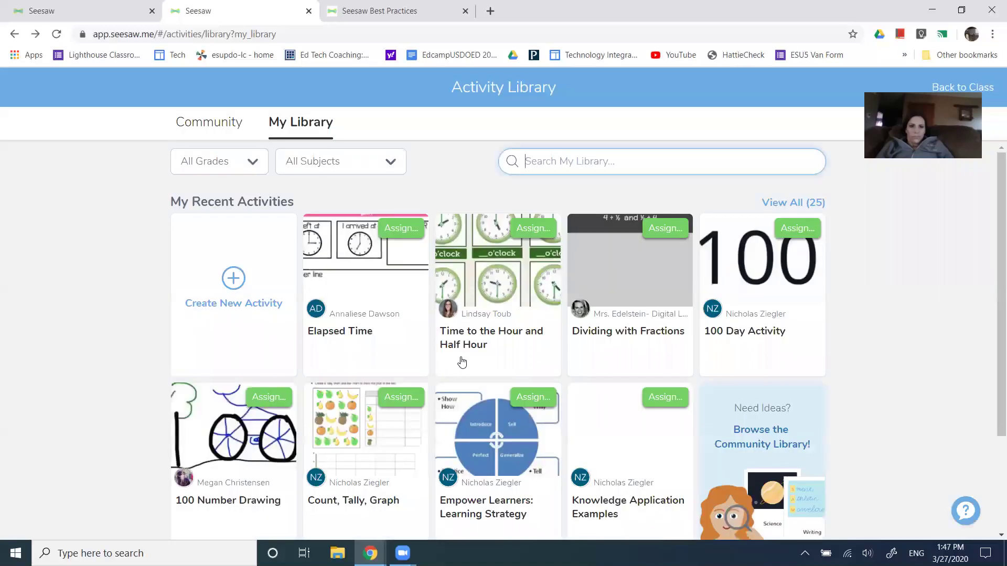
pyautogui.click(371, 287)
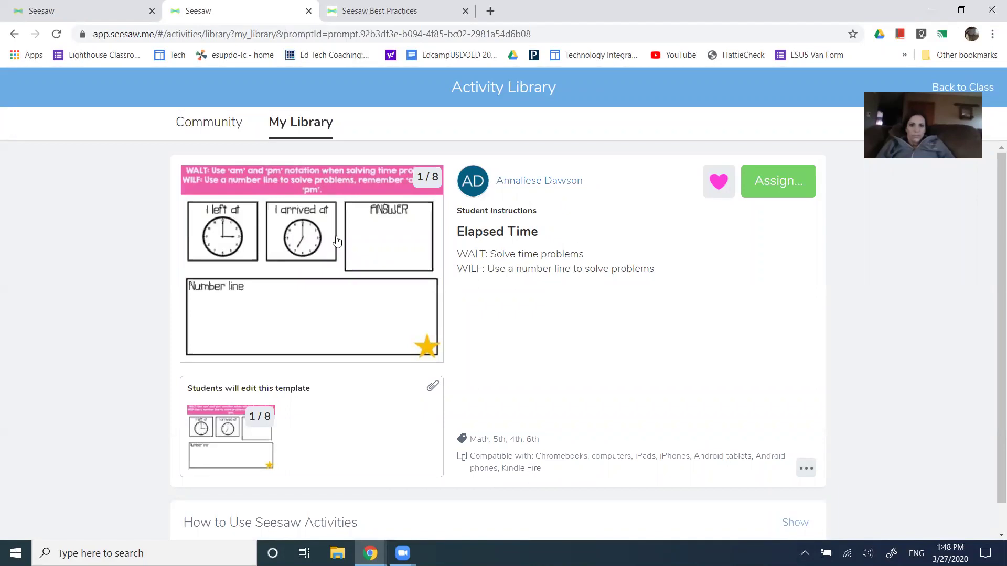
pyautogui.click(298, 127)
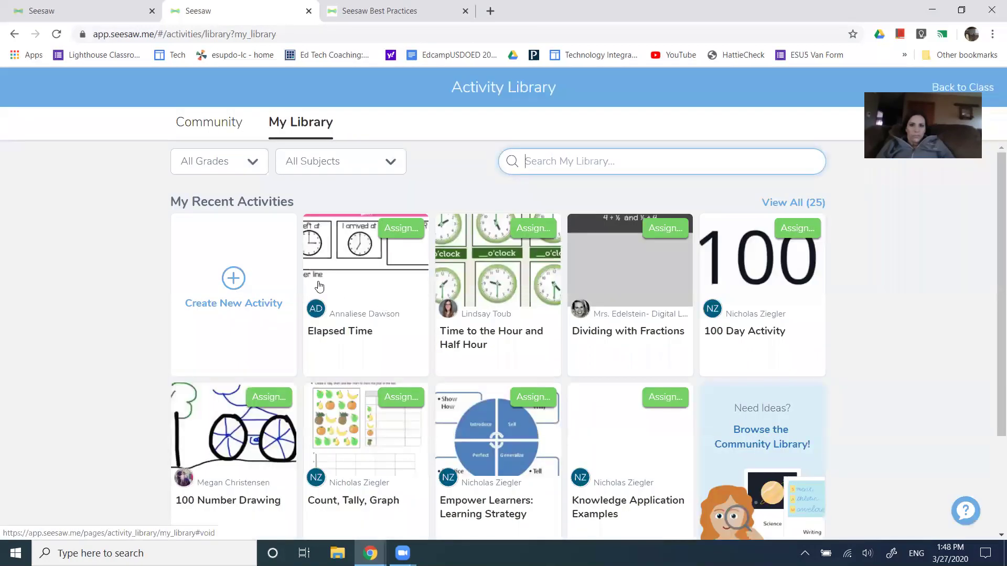
# Show a blank new activity's student template option, check the workshop site's Student Learning Plan, and return to My Library.
pyautogui.click(253, 294)
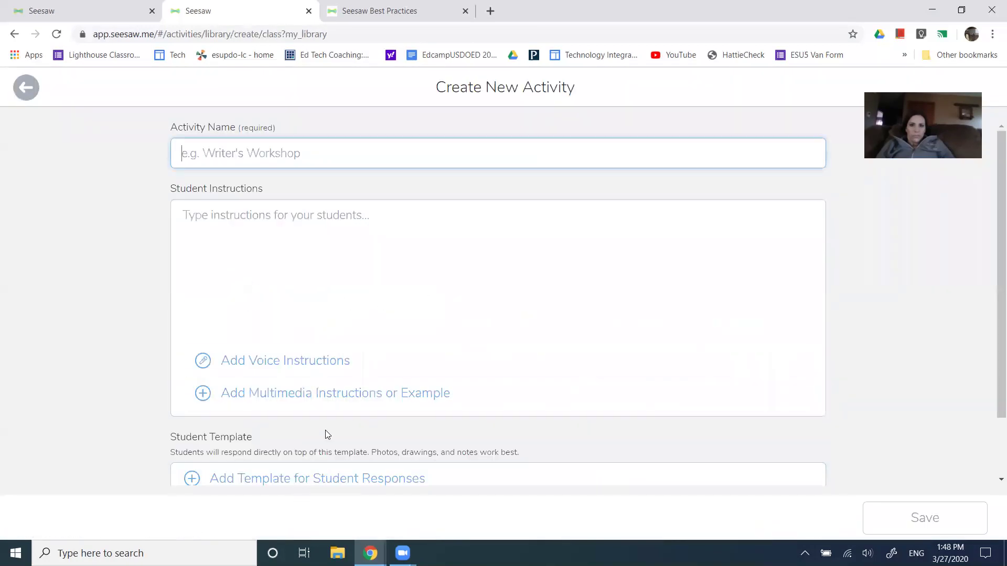
pyautogui.scroll(-2, 325, 434)
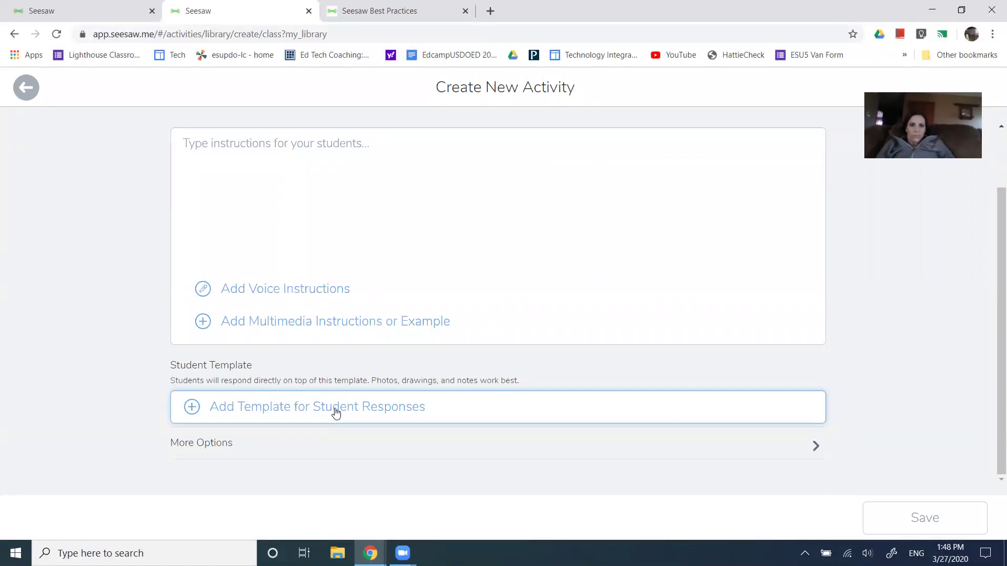
pyautogui.hotkey('alt', 'Tab')
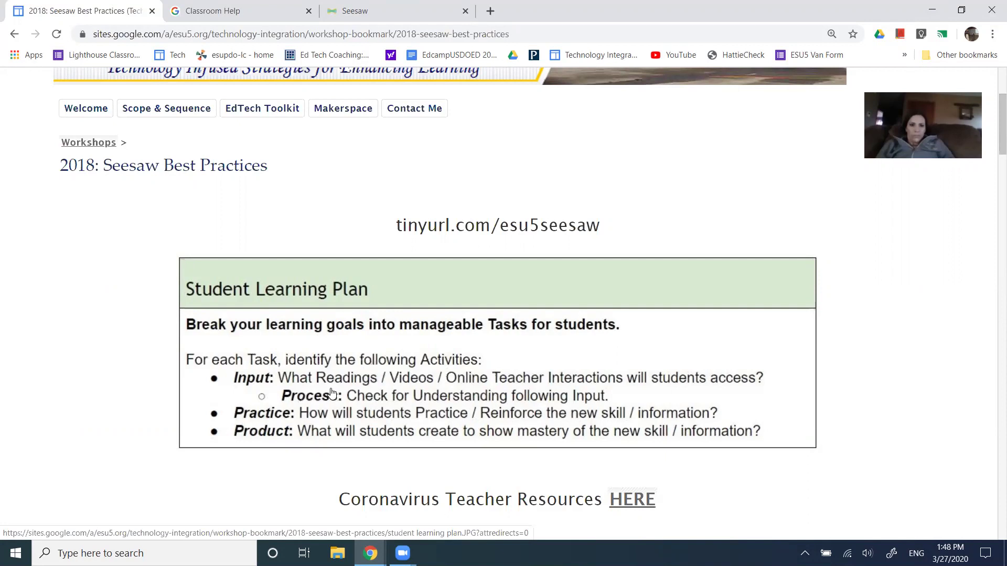
pyautogui.hotkey('alt', 'Tab')
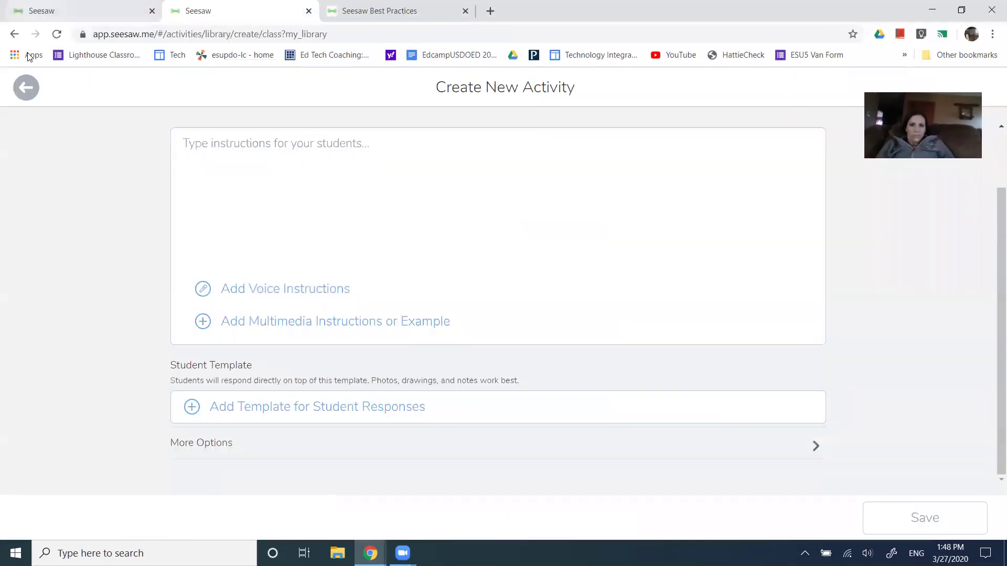
pyautogui.click(14, 34)
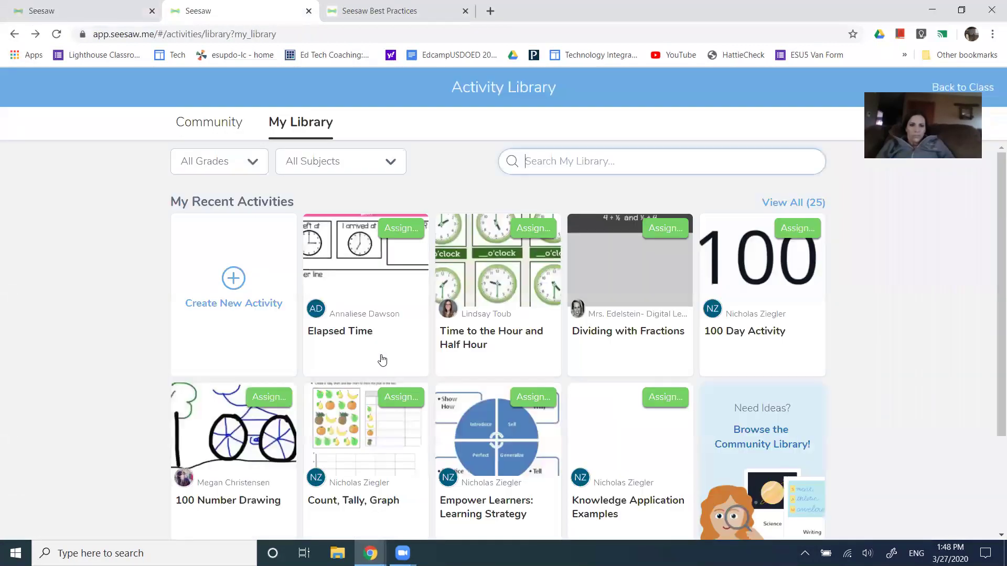
# Open the Elapsed Time activity and preview the first page of its student template enlarged.
pyautogui.click(384, 268)
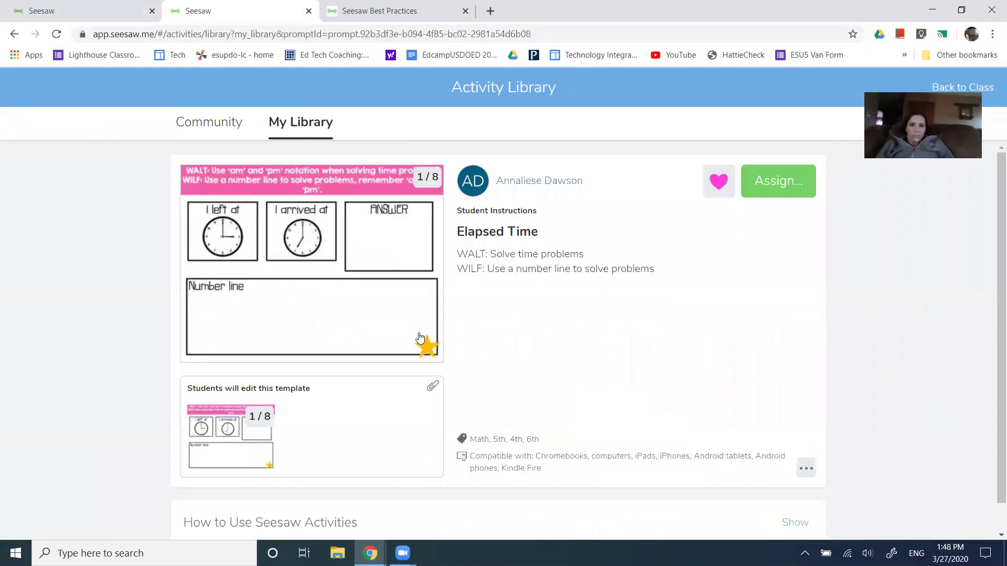
pyautogui.scroll(-1, 326, 430)
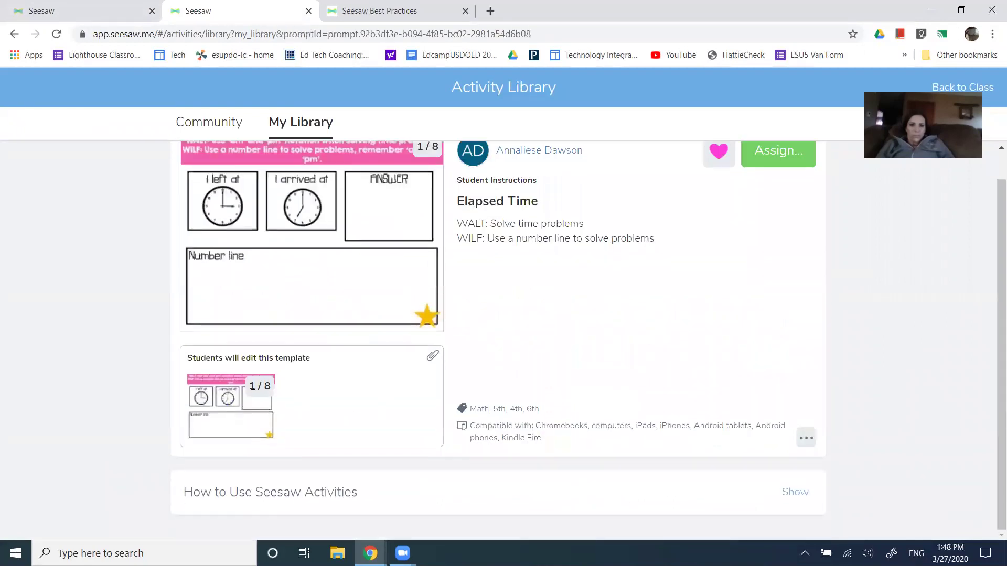
pyautogui.click(270, 387)
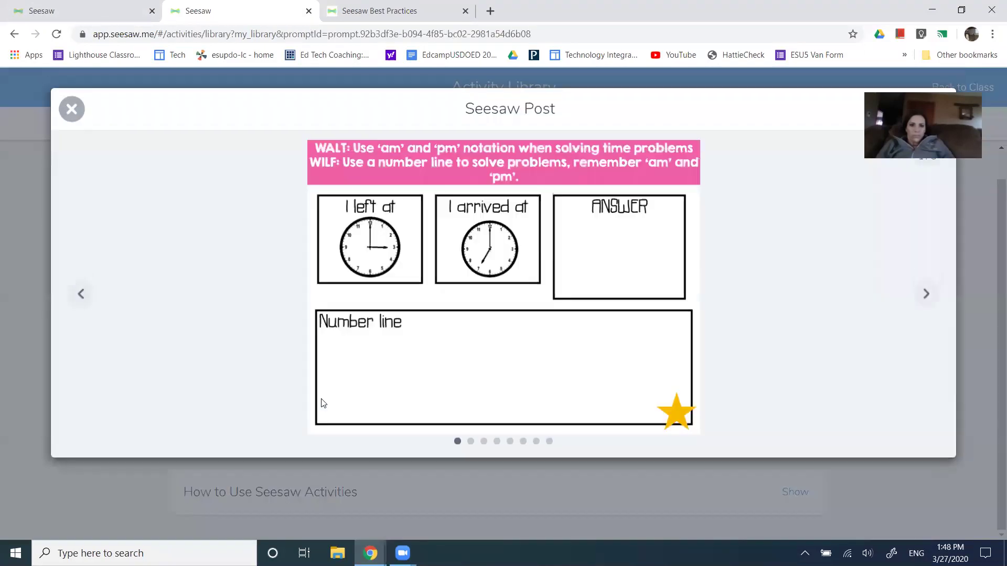
# Close the enlarged template preview, check the workshop site's Student Learning Plan, and return to the Seesaw class's Activities page.
pyautogui.click(72, 109)
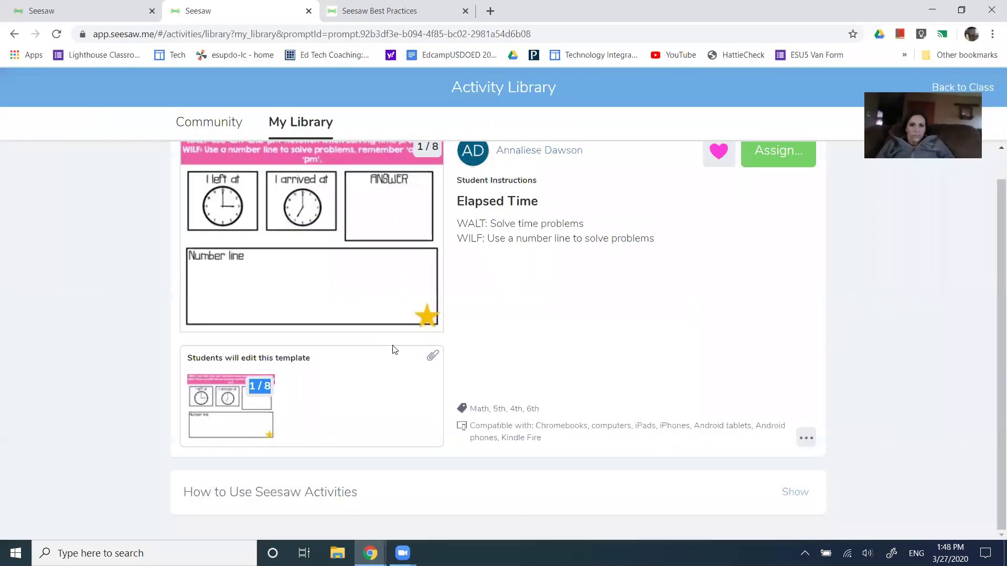
pyautogui.hotkey('alt', 'Tab')
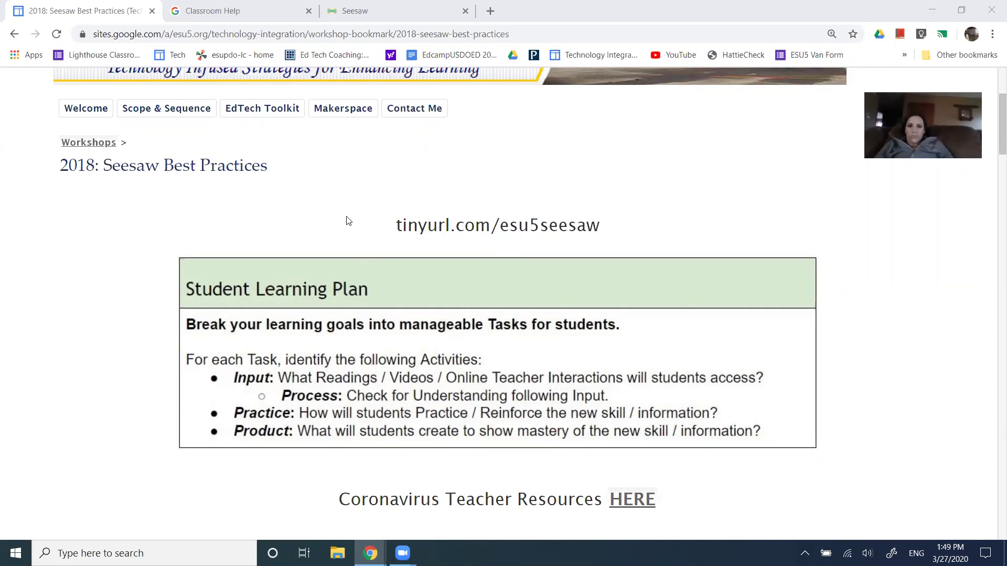
pyautogui.hotkey('alt', 'Tab')
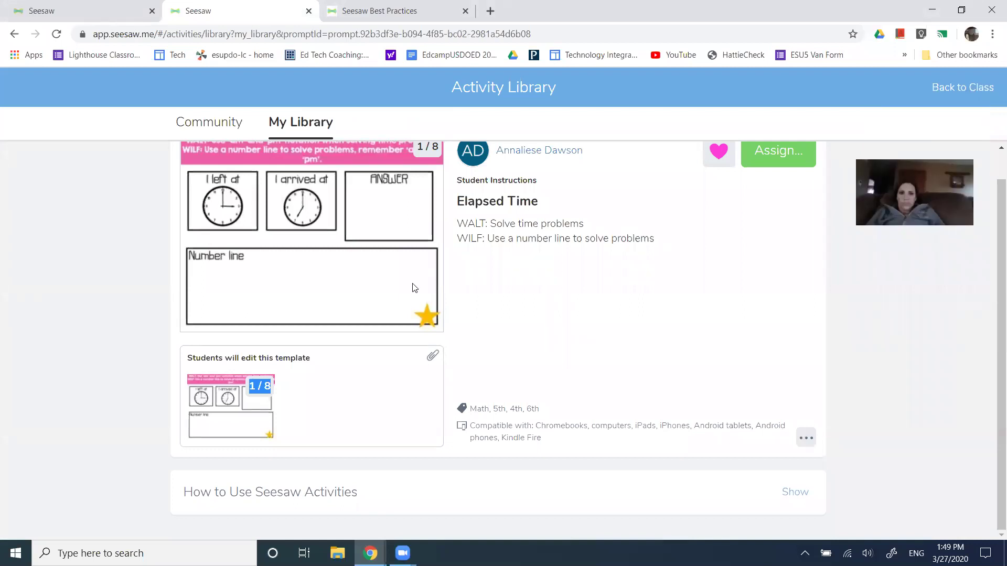
pyautogui.hotkey('alt', 'Left')
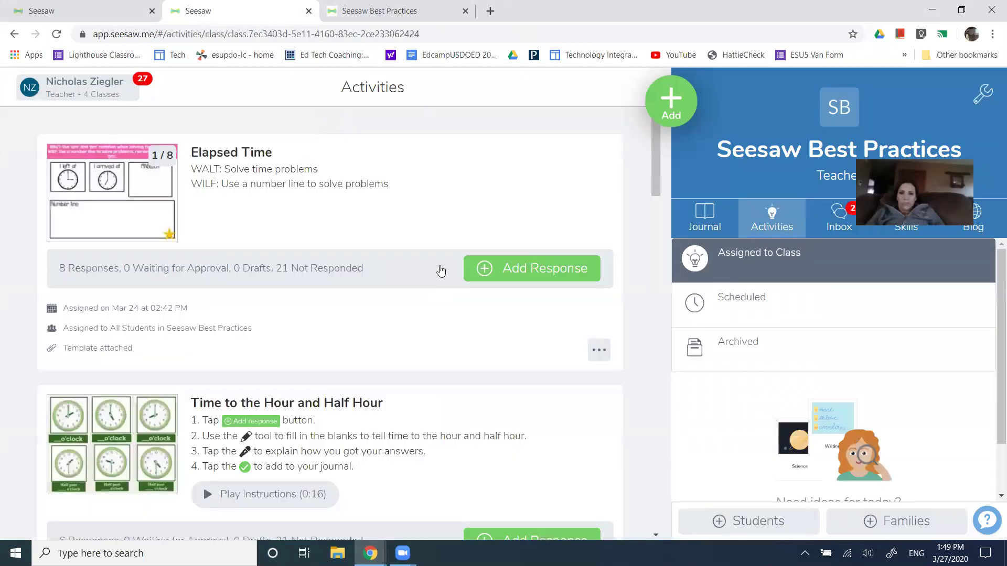
# Start assigning an activity from the class and open the Community section of the Activity Library.
pyautogui.click(684, 110)
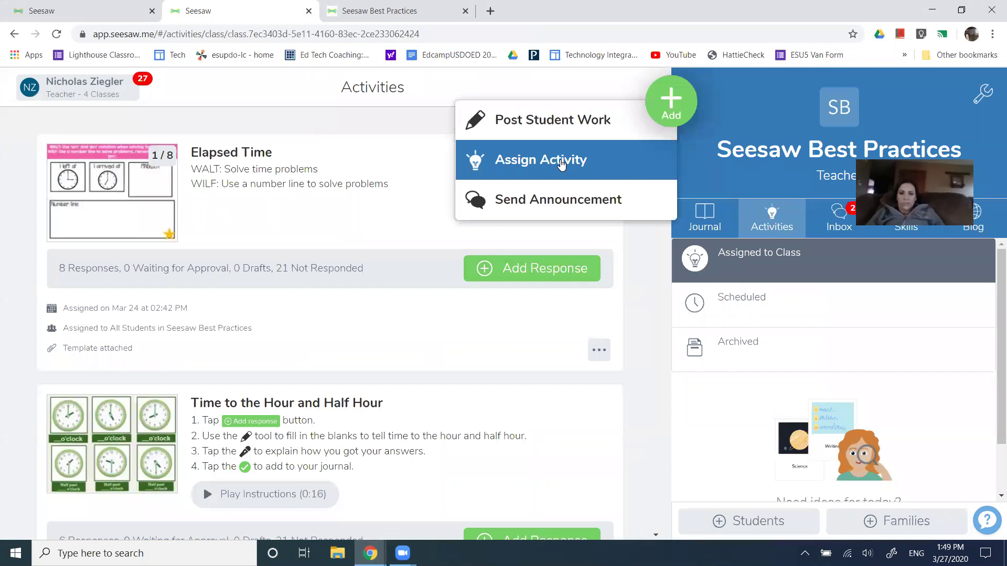
pyautogui.click(560, 163)
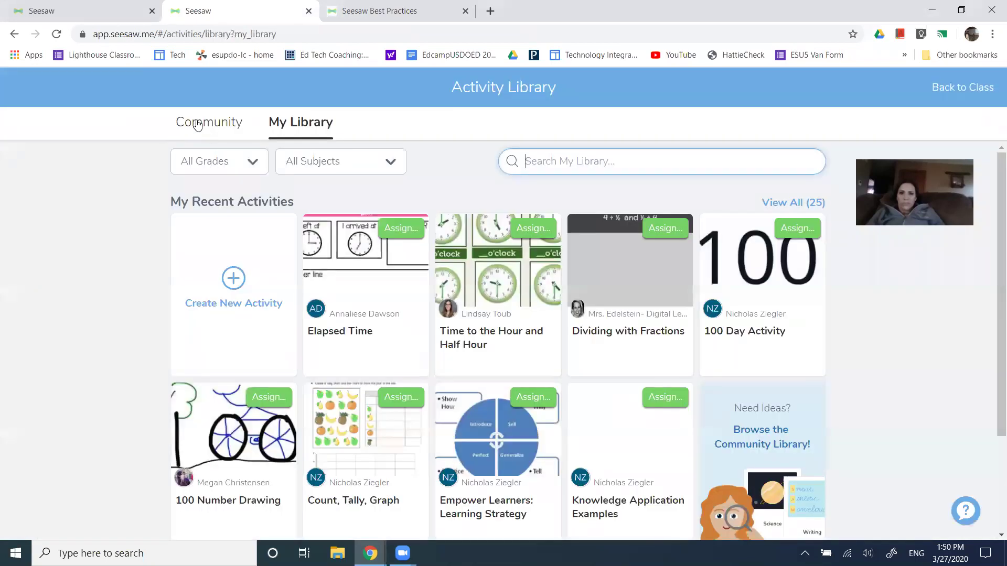
pyautogui.click(204, 123)
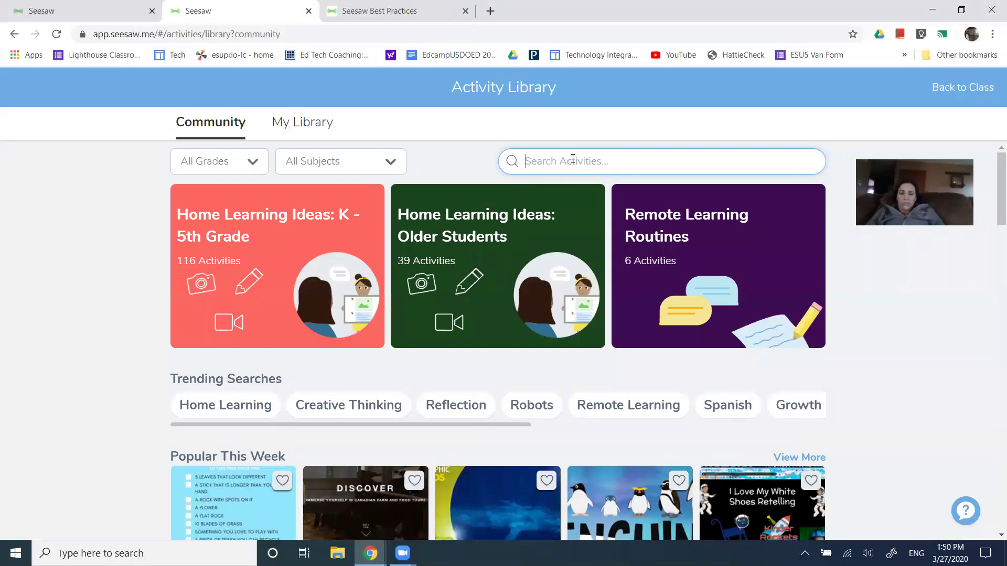
pyautogui.click(573, 159)
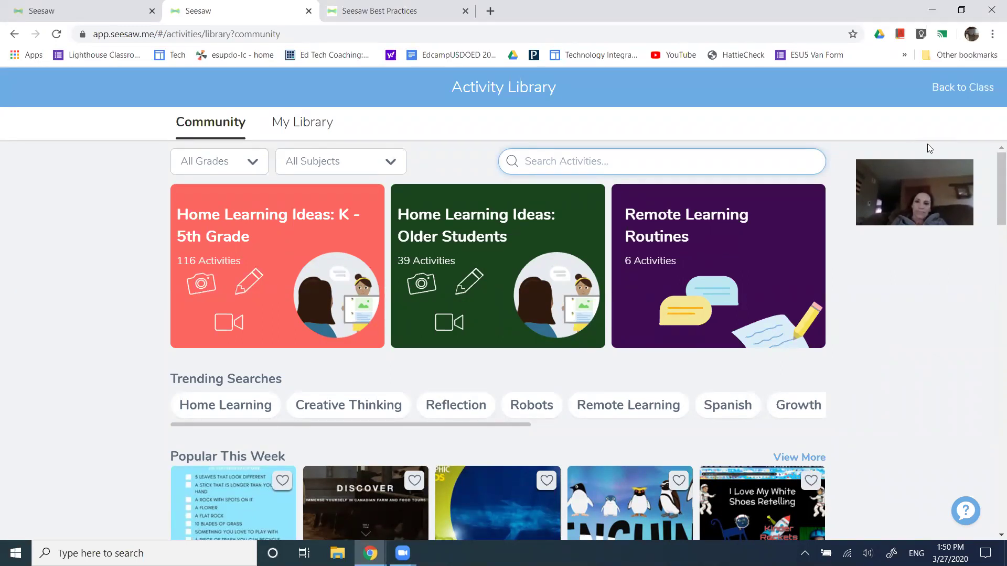
# Filter the Community activities to Kindergarten and search for "sight words".
pyautogui.click(221, 162)
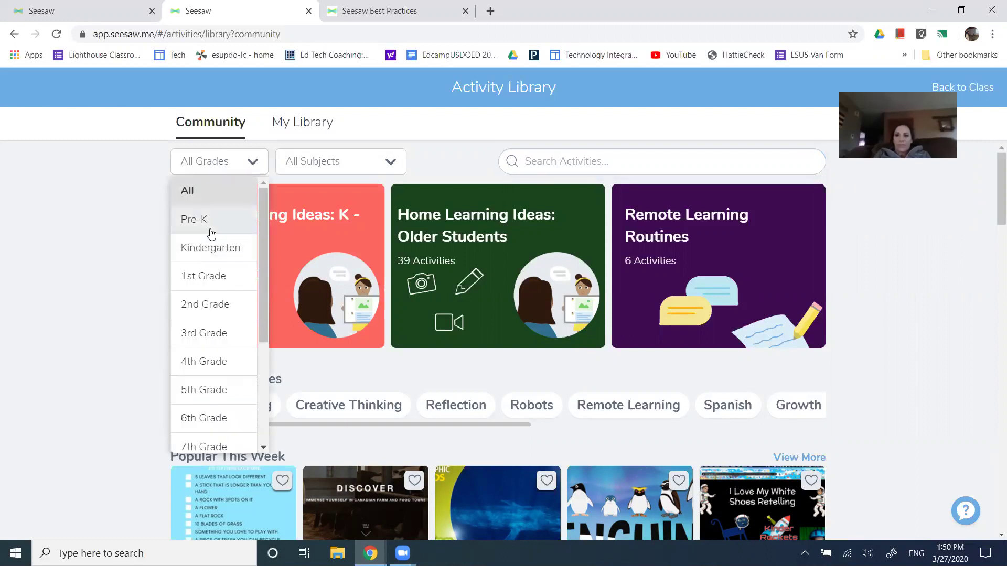
pyautogui.click(235, 250)
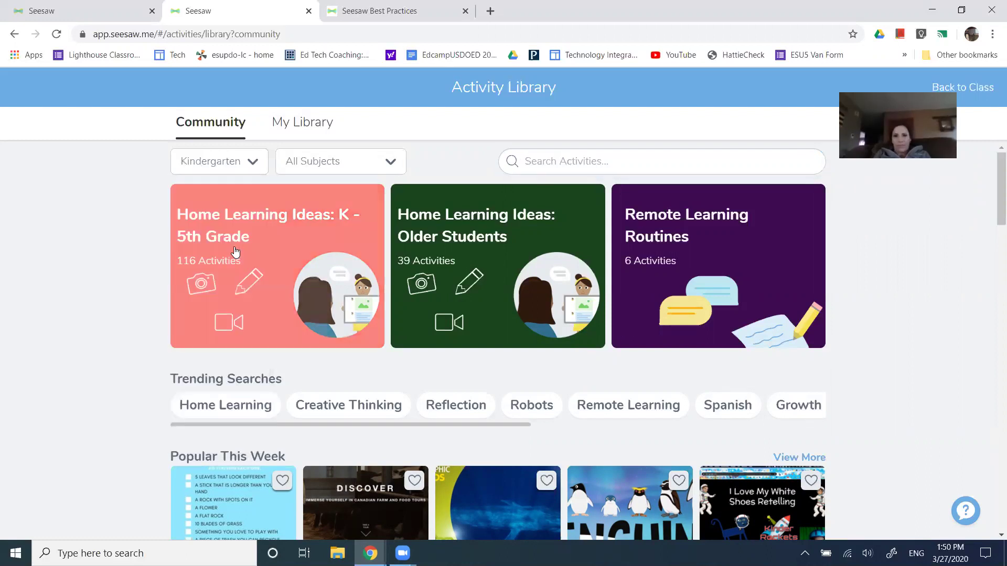
pyautogui.click(627, 153)
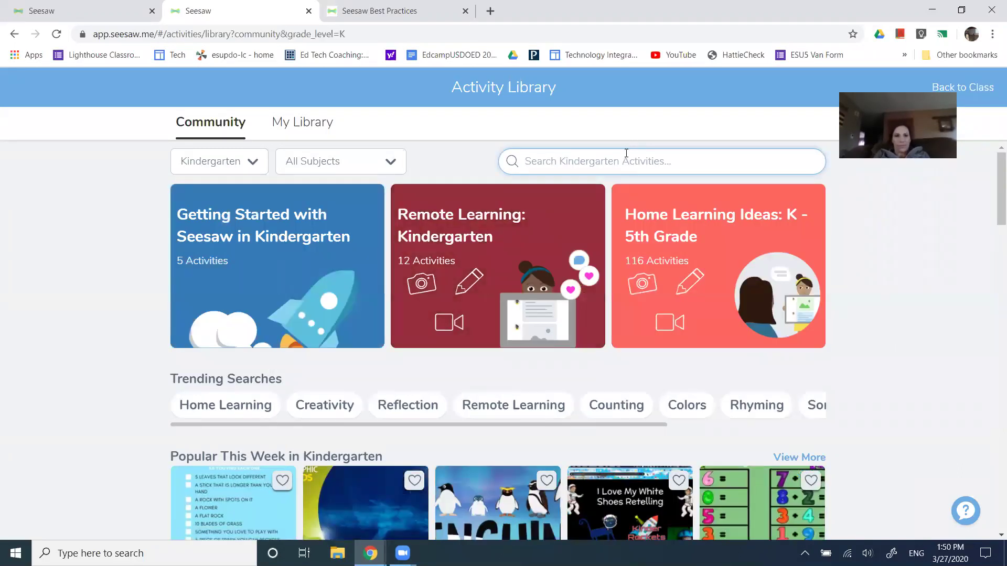
pyautogui.write('sight words')
pyautogui.press('Return')
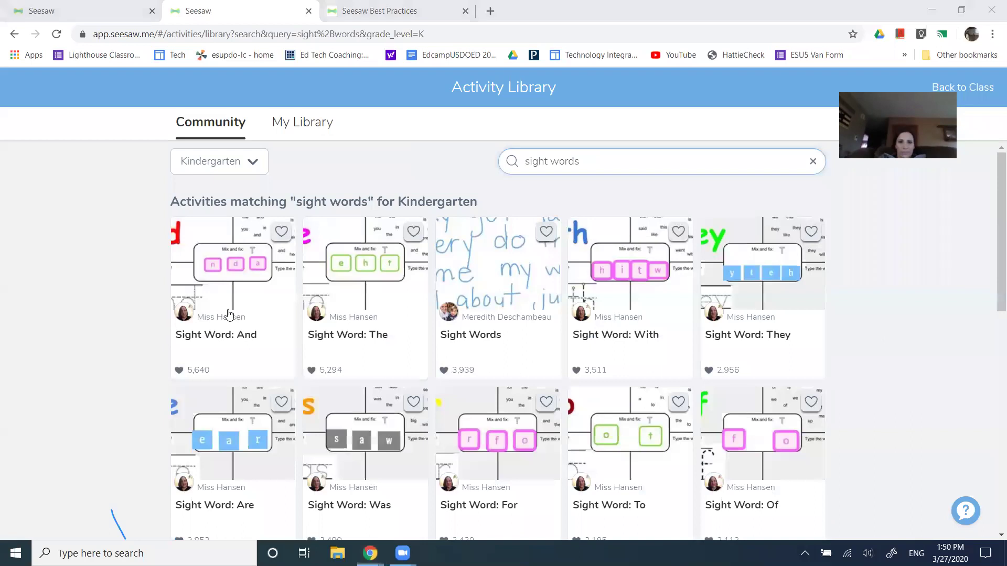
# Browse the sight word results and open the Sight Words (First 18) activity.
pyautogui.scroll(-4, 229, 314)
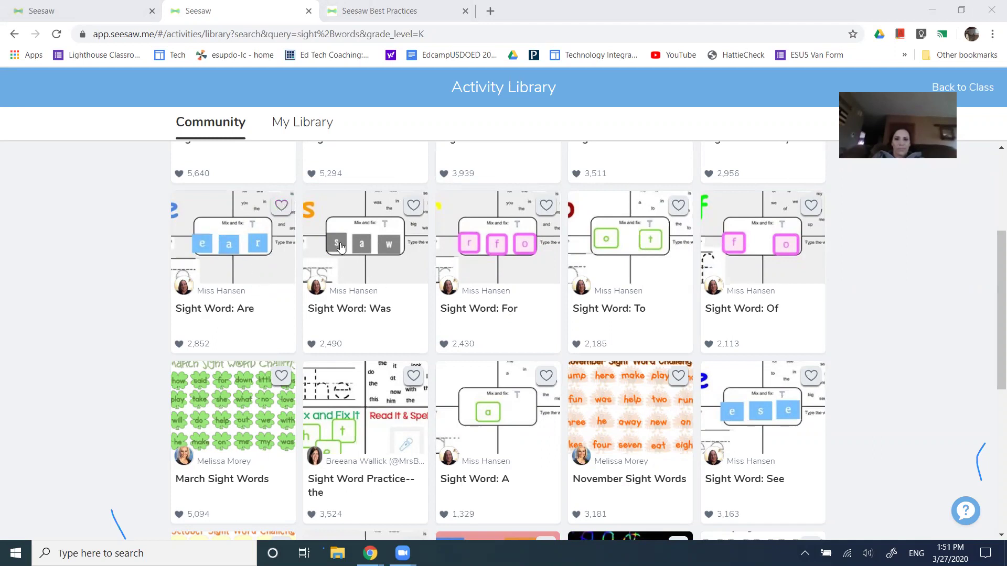
pyautogui.scroll(-4, 411, 332)
pyautogui.scroll(-3, 417, 328)
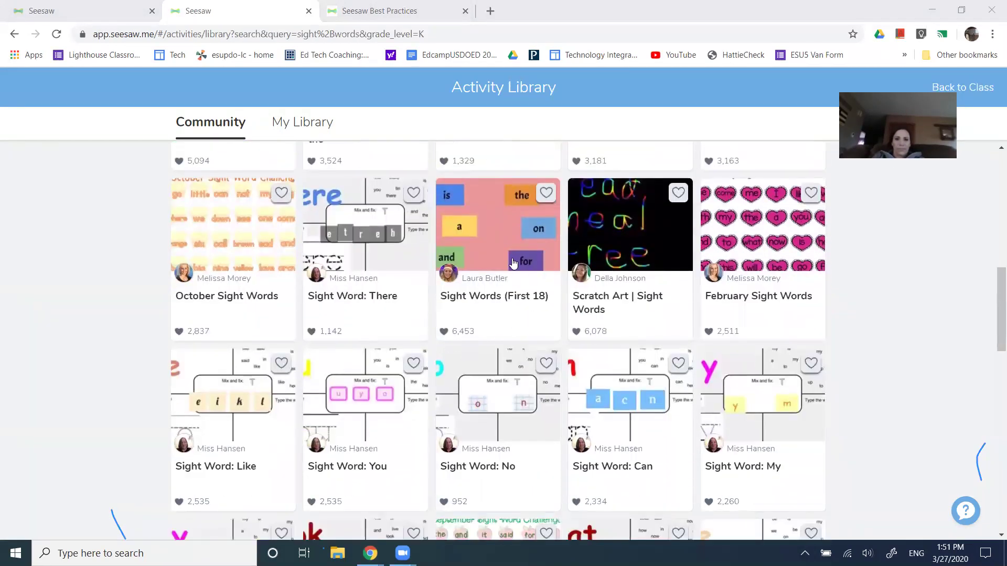
pyautogui.scroll(-3, 457, 337)
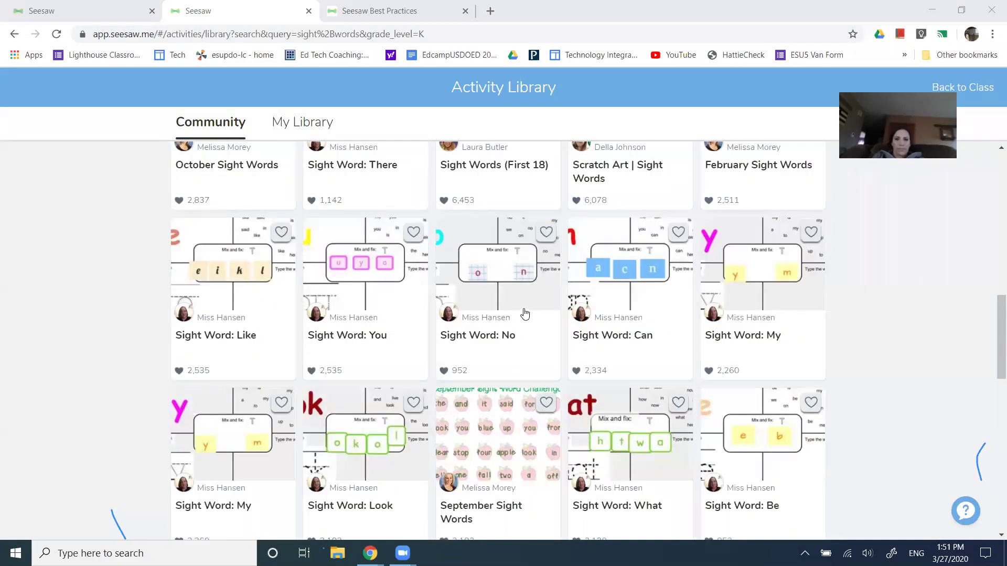
pyautogui.scroll(2, 525, 314)
pyautogui.scroll(3, 525, 314)
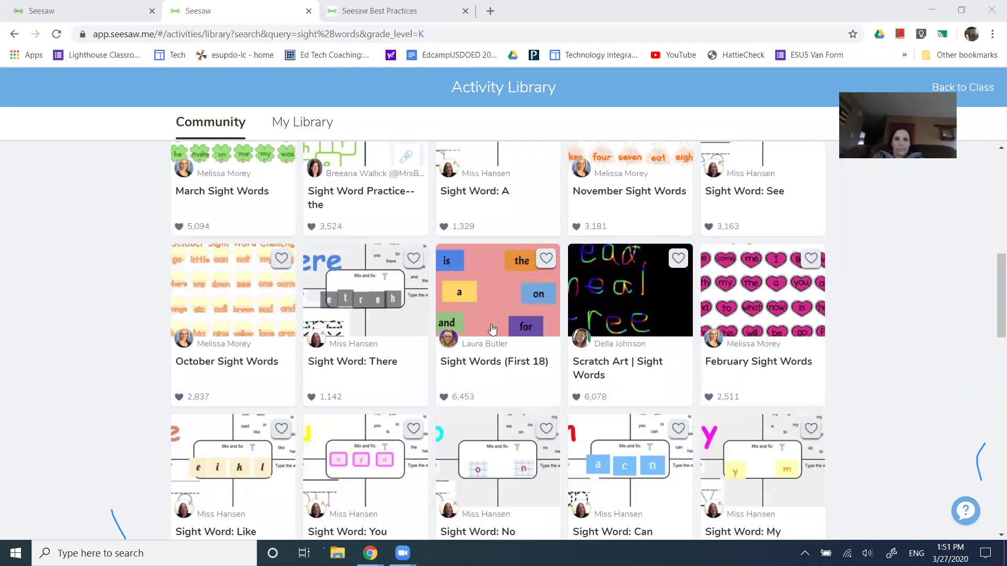
pyautogui.click(490, 324)
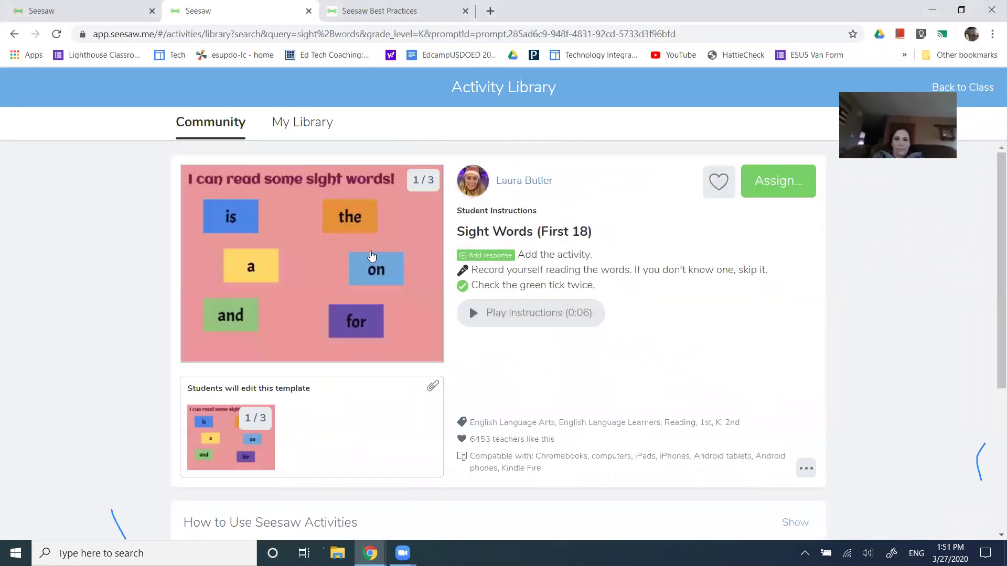
# Assign Sight Words (First 18) to only one student in the Seesaw Best Practices class and dismiss the confirmation.
pyautogui.click(777, 185)
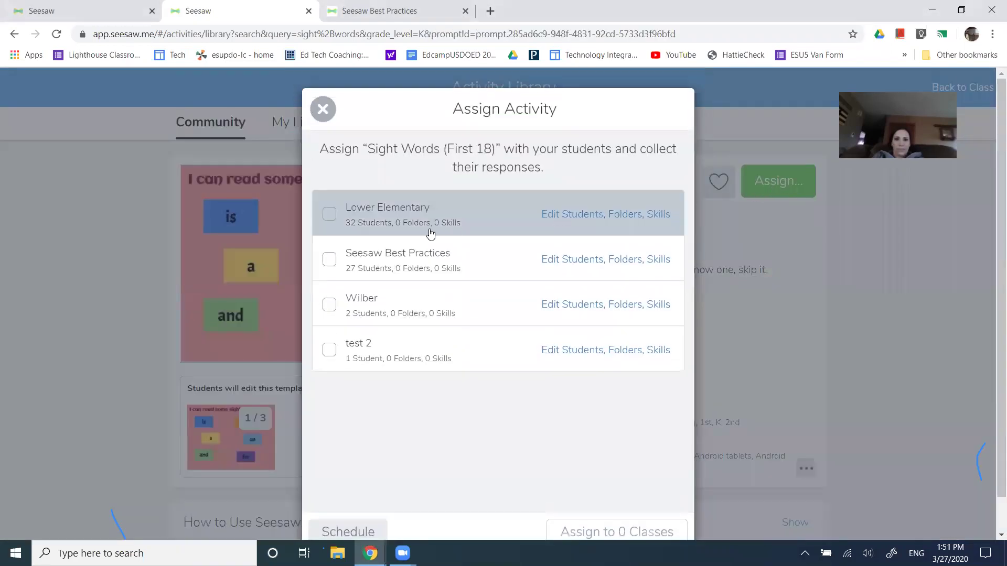
pyautogui.click(331, 264)
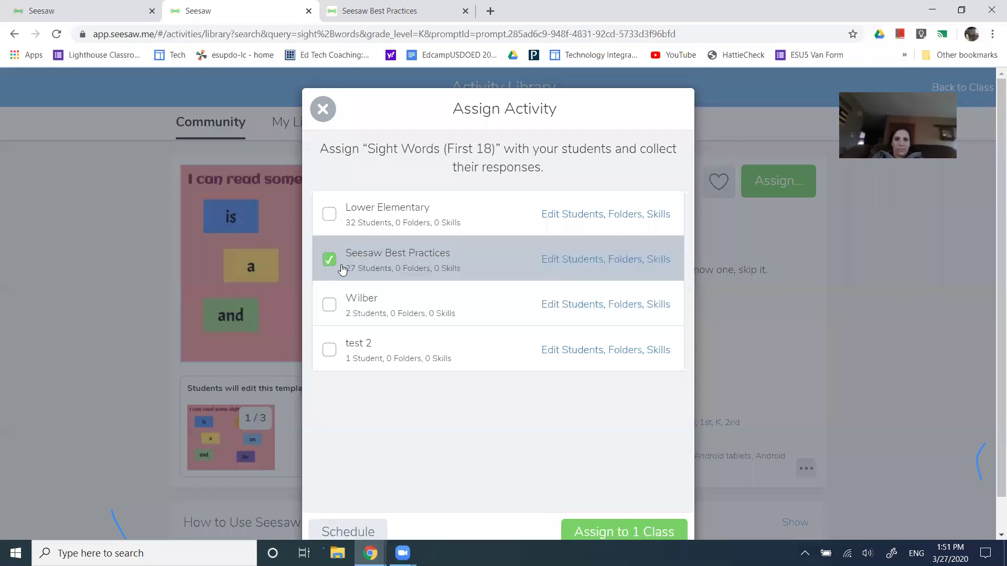
pyautogui.click(607, 261)
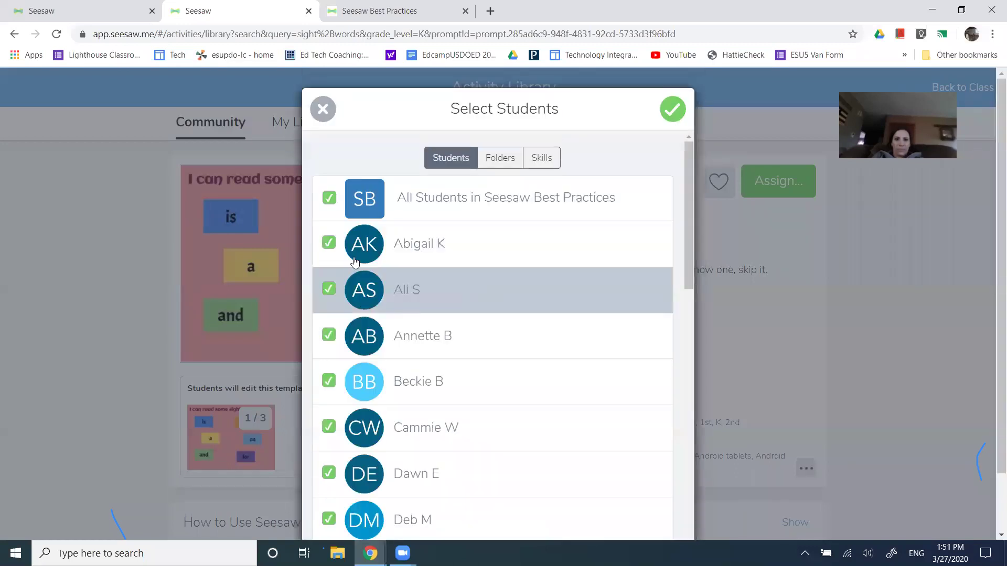
pyautogui.click(329, 199)
pyautogui.click(329, 289)
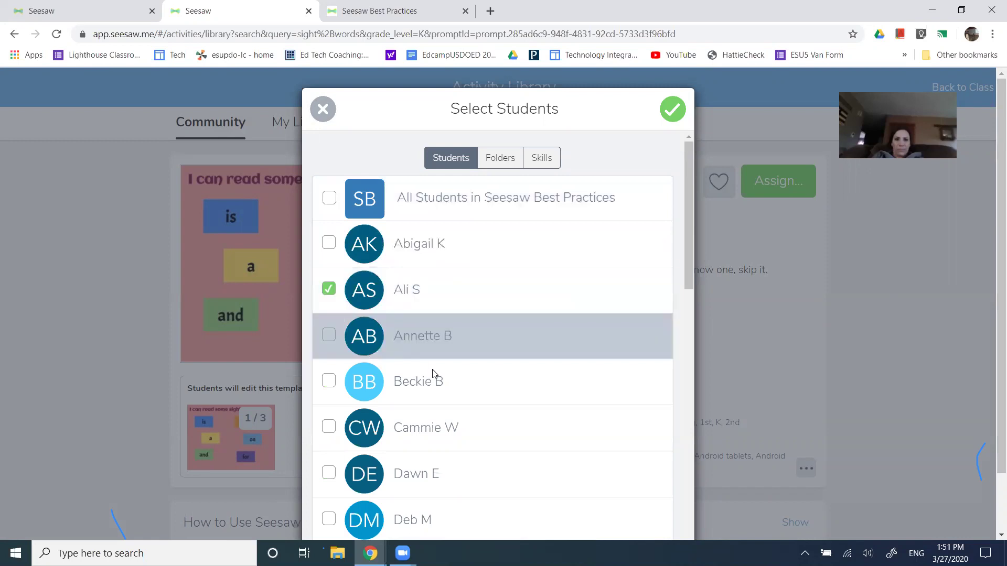
pyautogui.click(672, 109)
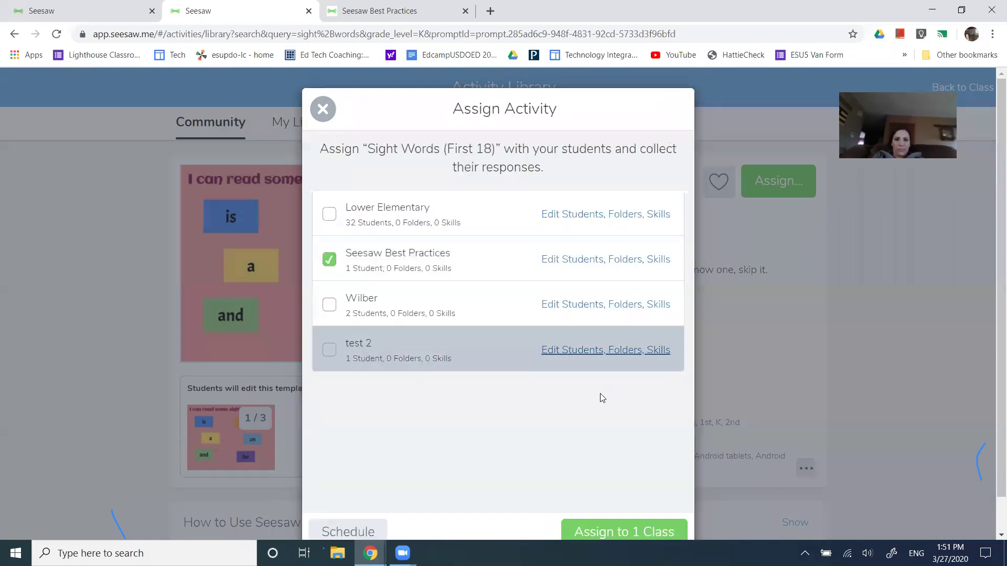
pyautogui.click(620, 532)
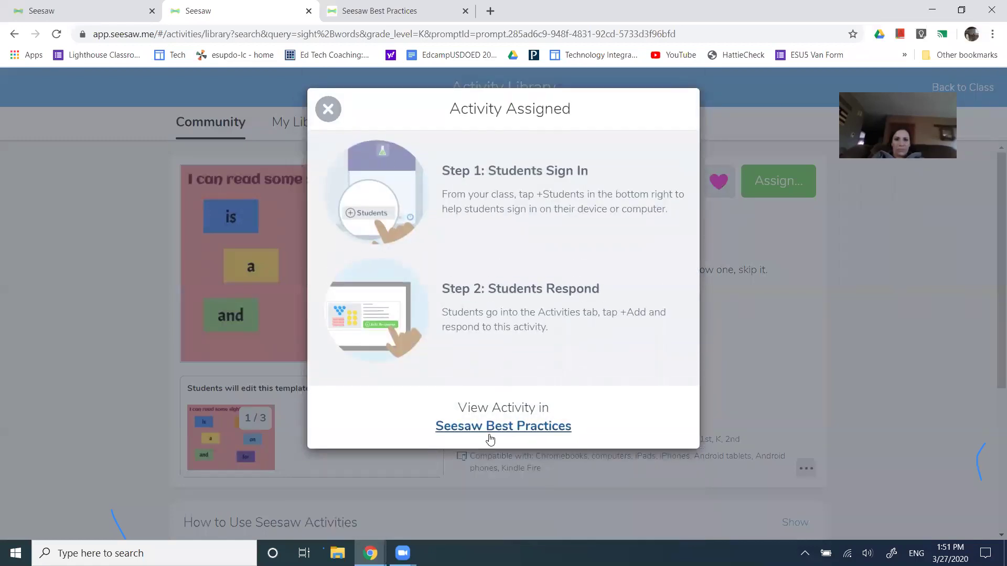
pyautogui.click(327, 109)
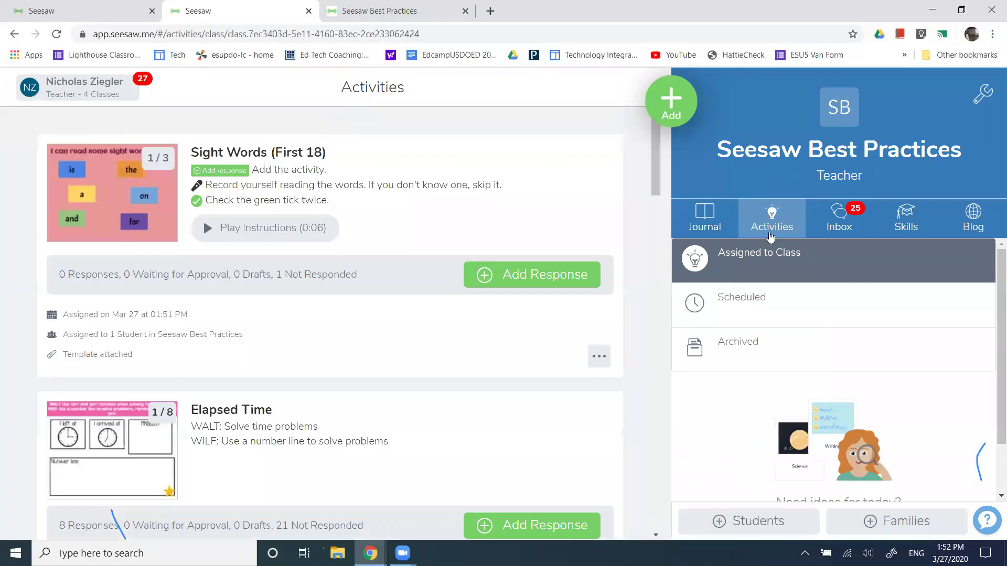
# View the class's assigned activities, then reopen the Activity Library and compare its Community and My Library sections, ending in Community.
pyautogui.click(770, 237)
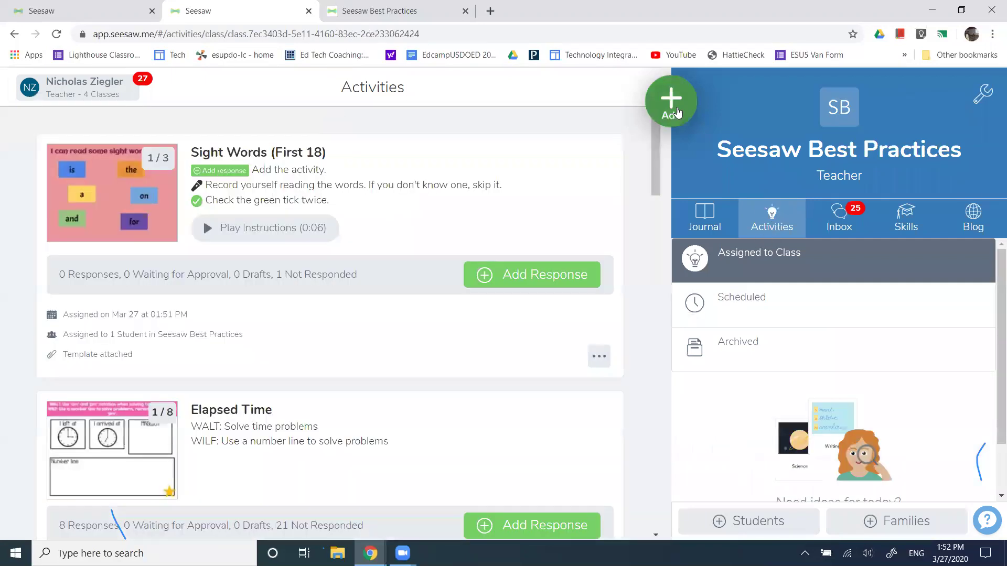
pyautogui.click(674, 108)
pyautogui.click(564, 167)
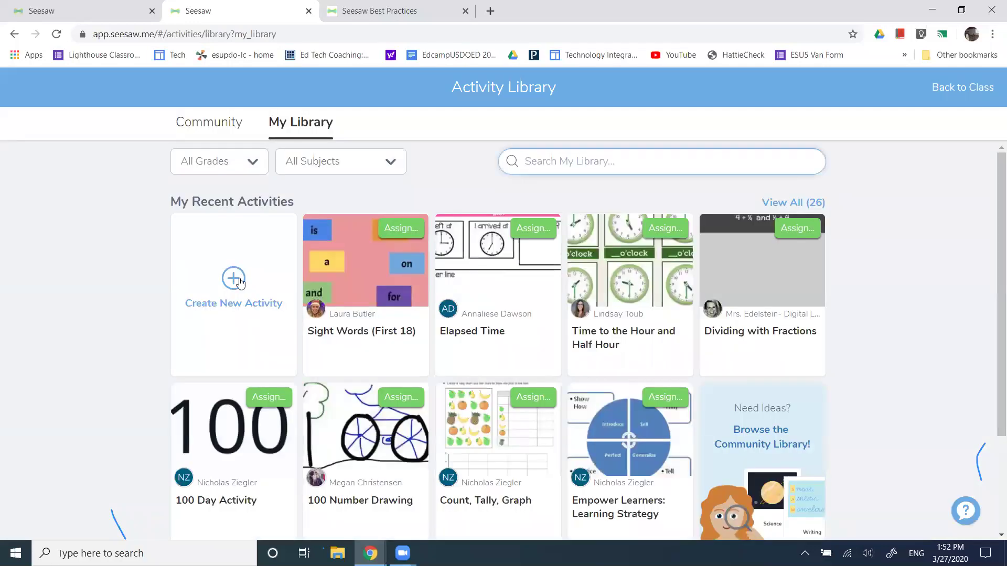
pyautogui.click(215, 126)
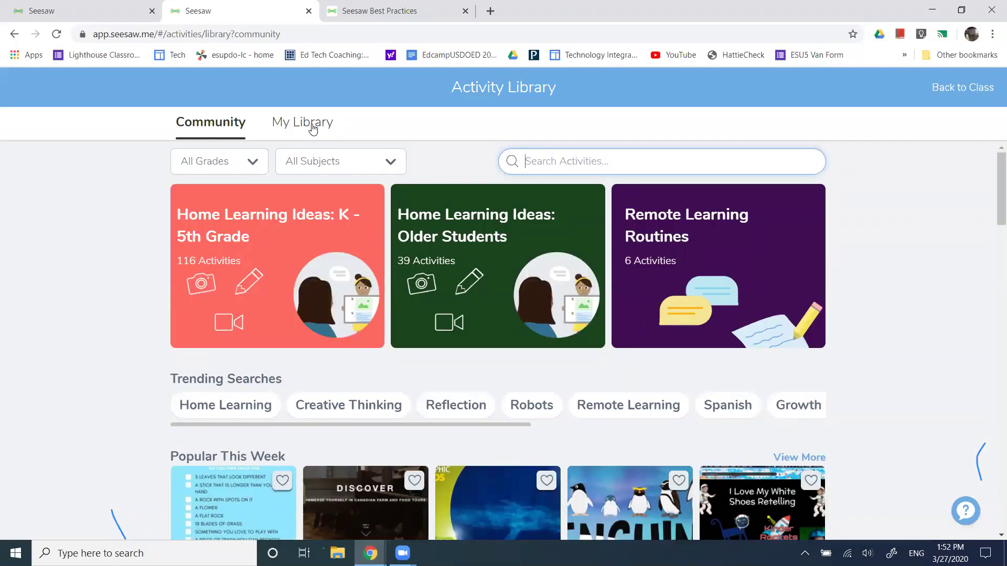
pyautogui.click(313, 129)
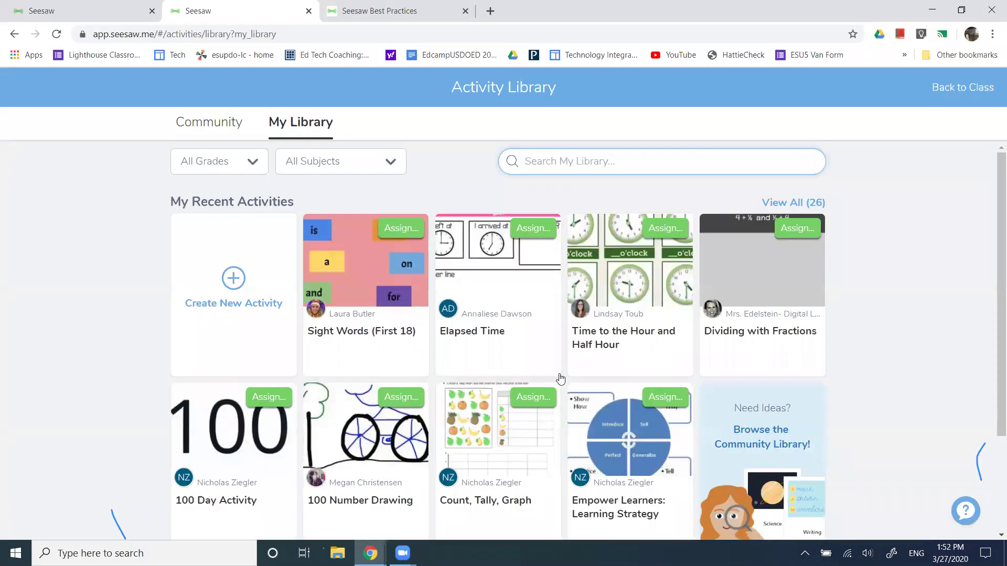
pyautogui.click(220, 129)
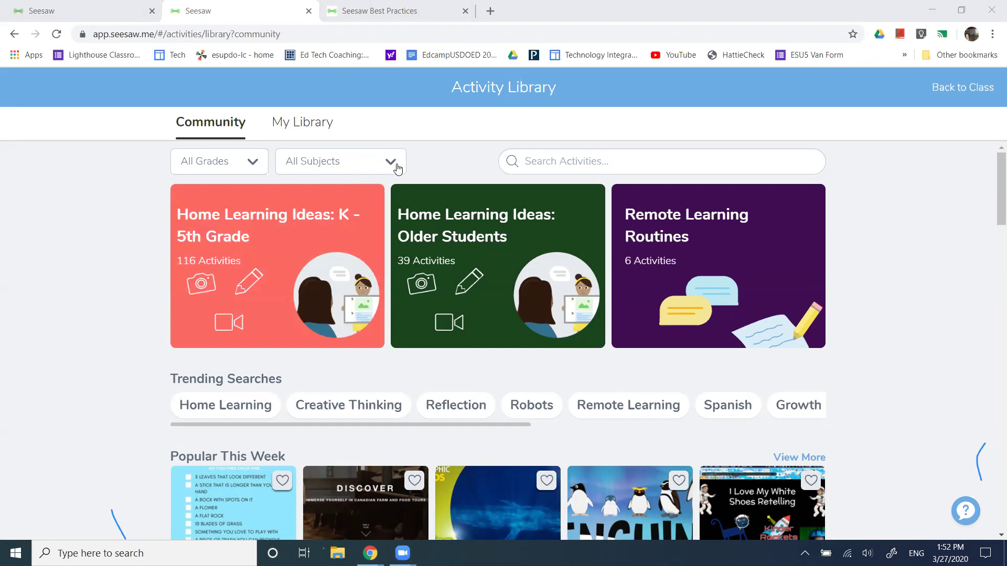
# Search the Community library for "multiply fractions" across all grades and browse the matching activities.
pyautogui.click(552, 160)
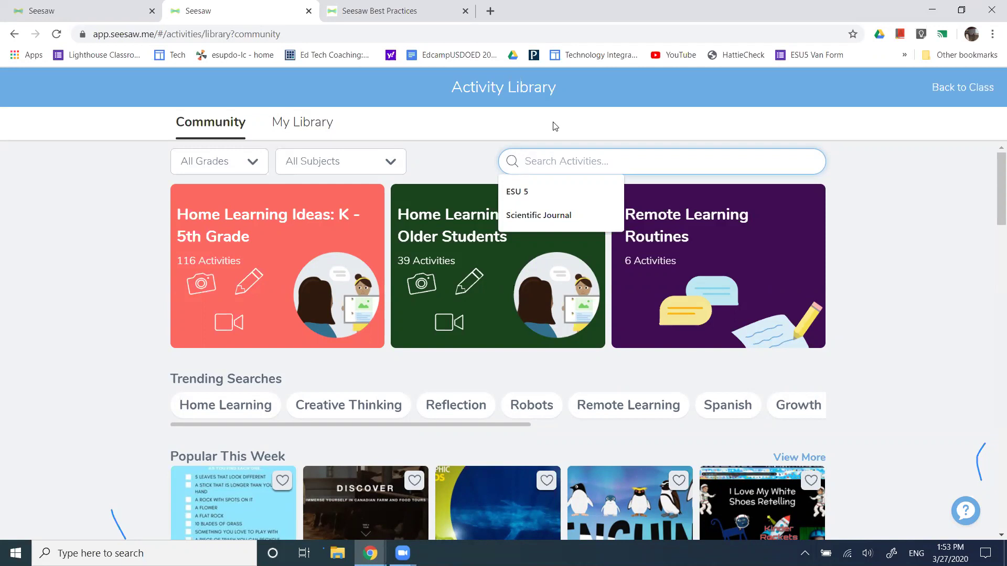
pyautogui.write('multipl')
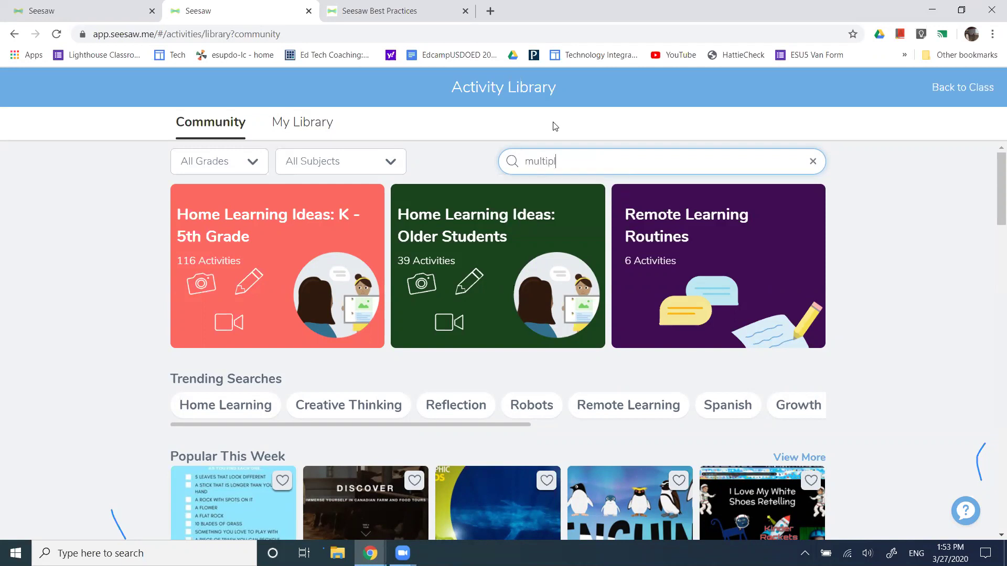
pyautogui.write('y fractions')
pyautogui.press('Return')
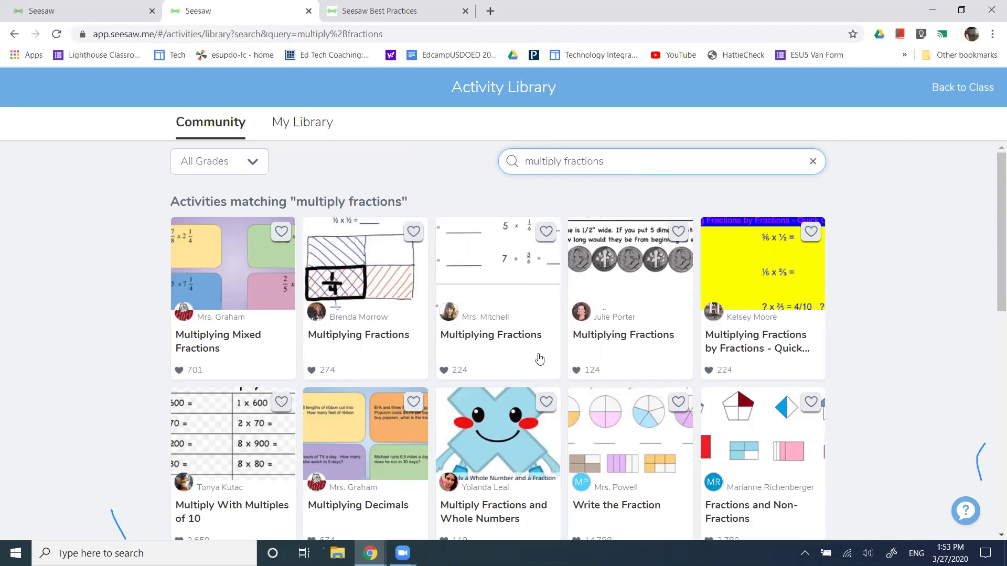
pyautogui.scroll(-5, 524, 416)
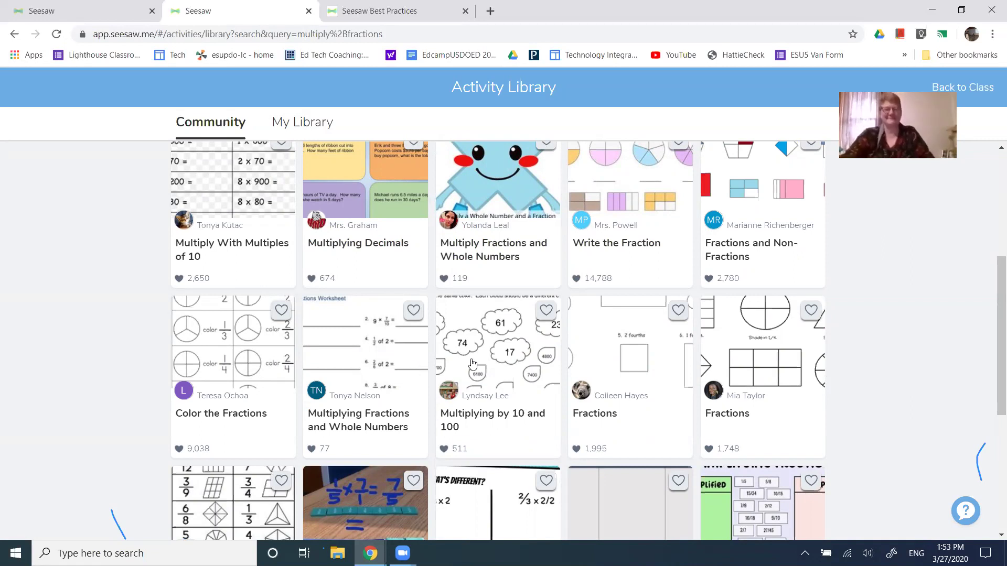
pyautogui.scroll(-4, 399, 378)
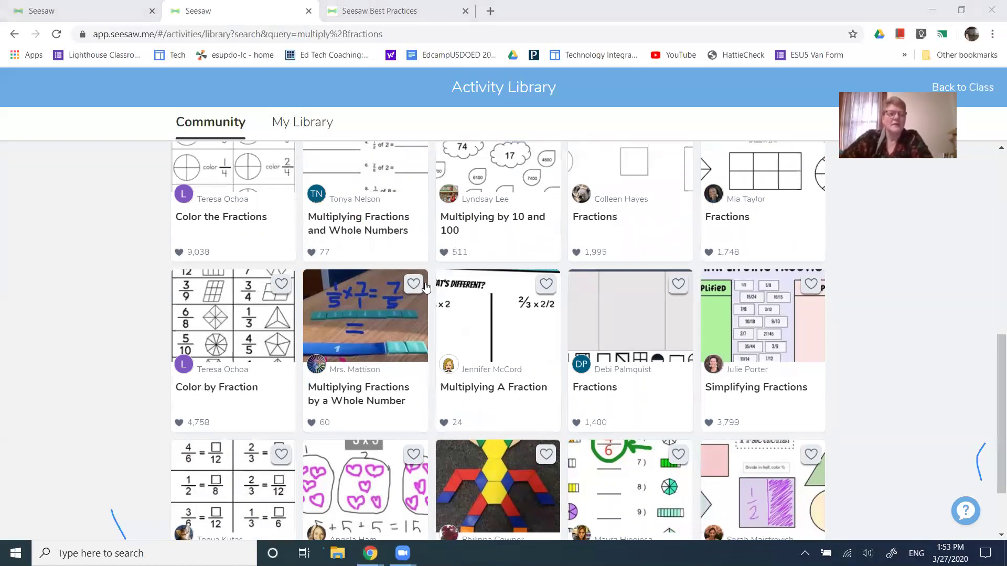
pyautogui.scroll(2, 454, 259)
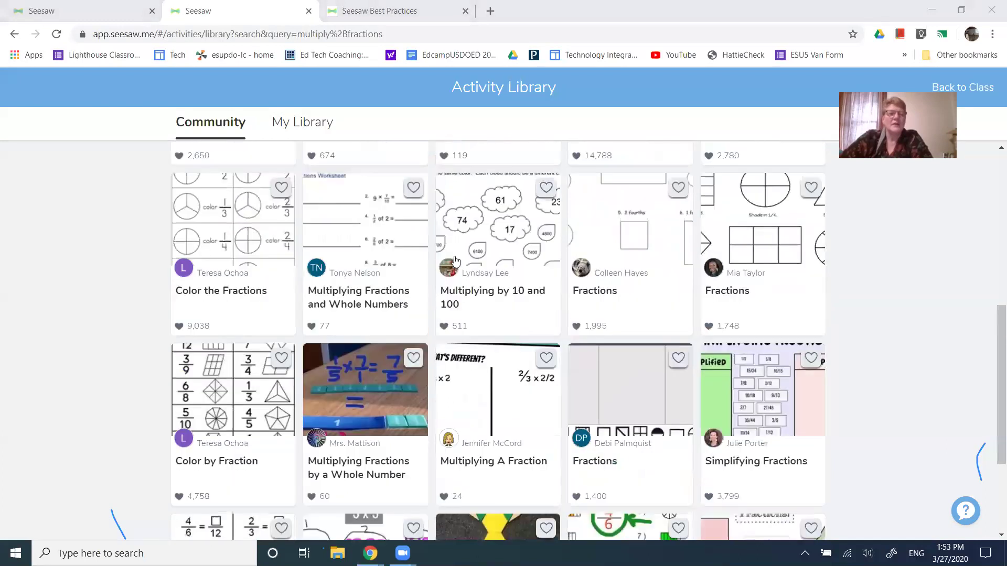
# Return from the Activity Library to the class and view the Post Student Work options.
pyautogui.scroll(7, 456, 260)
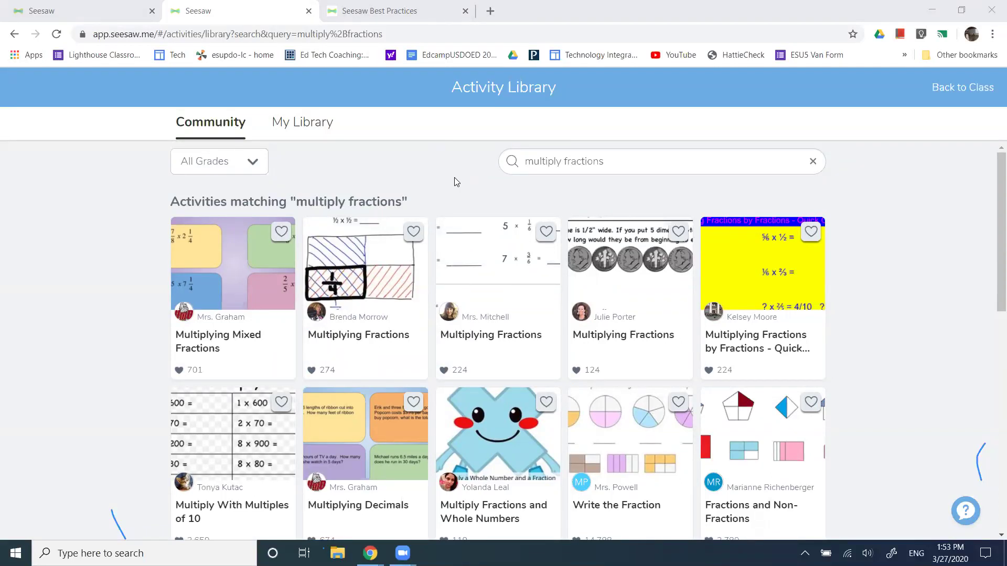
pyautogui.click(925, 90)
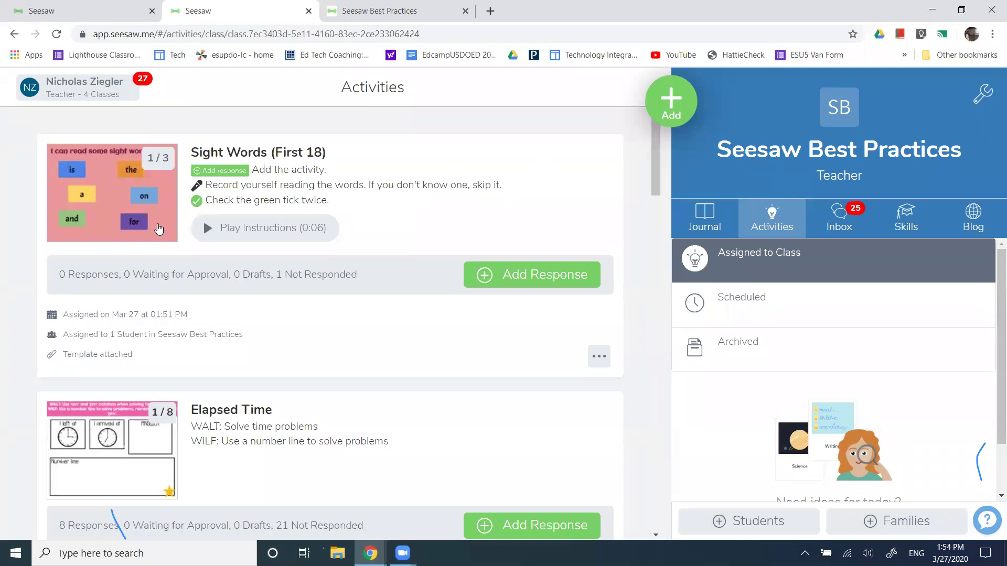
pyautogui.click(671, 102)
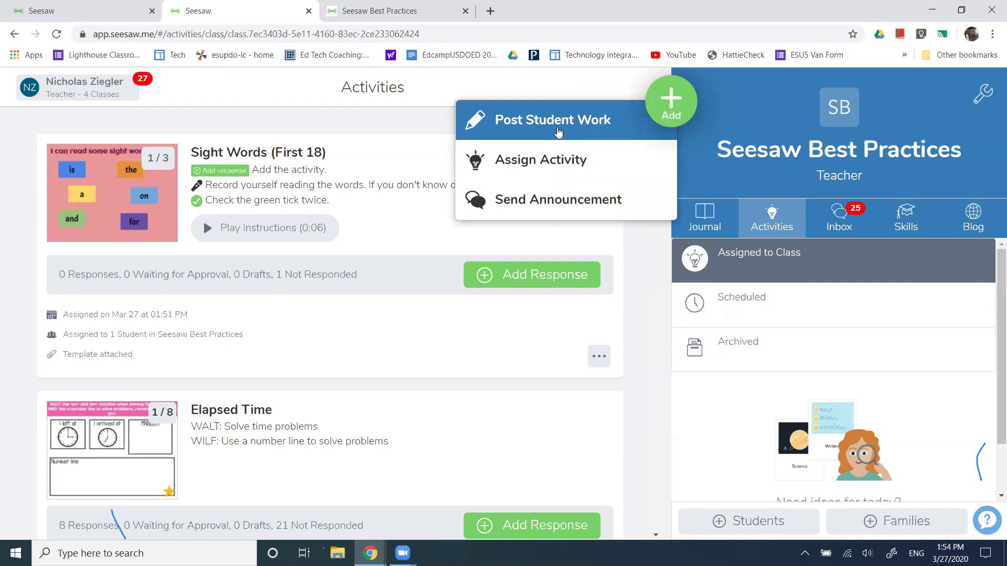
pyautogui.click(558, 131)
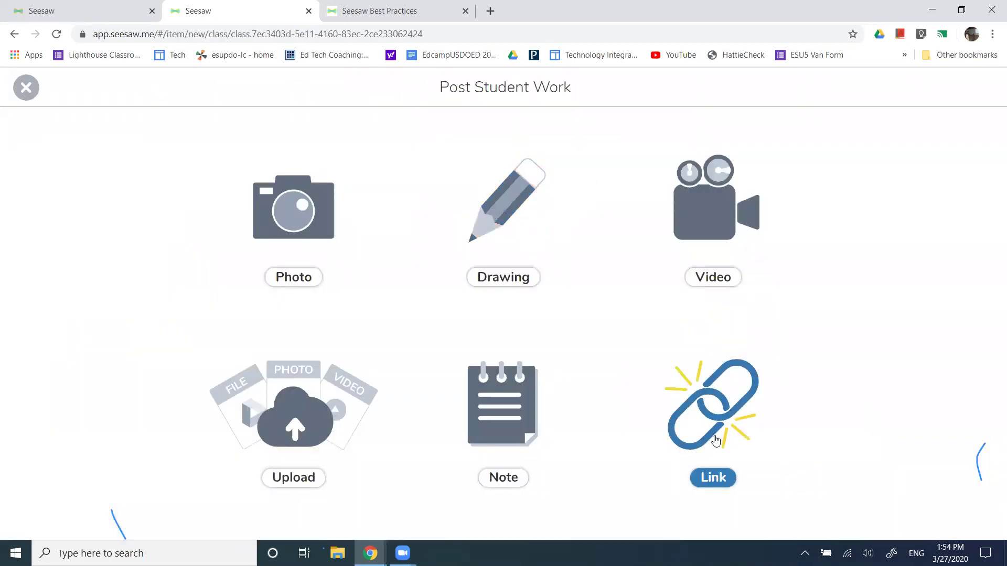
# Upload the PDF "Coronavirus Response - Online Learning Guide" from the computer's Desktop folder as student work.
pyautogui.click(303, 427)
pyautogui.click(413, 520)
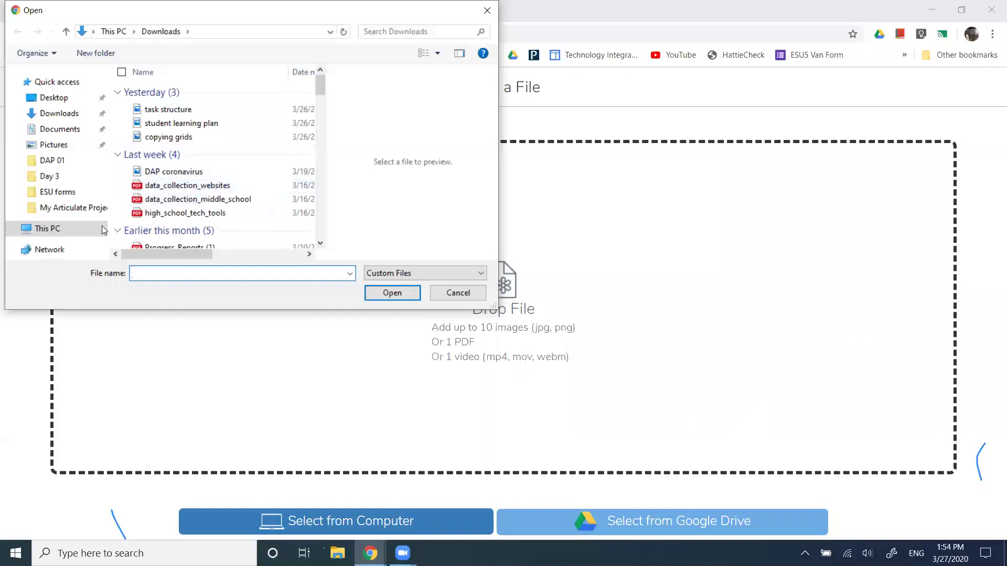
pyautogui.scroll(-2, 227, 206)
pyautogui.scroll(2, 246, 209)
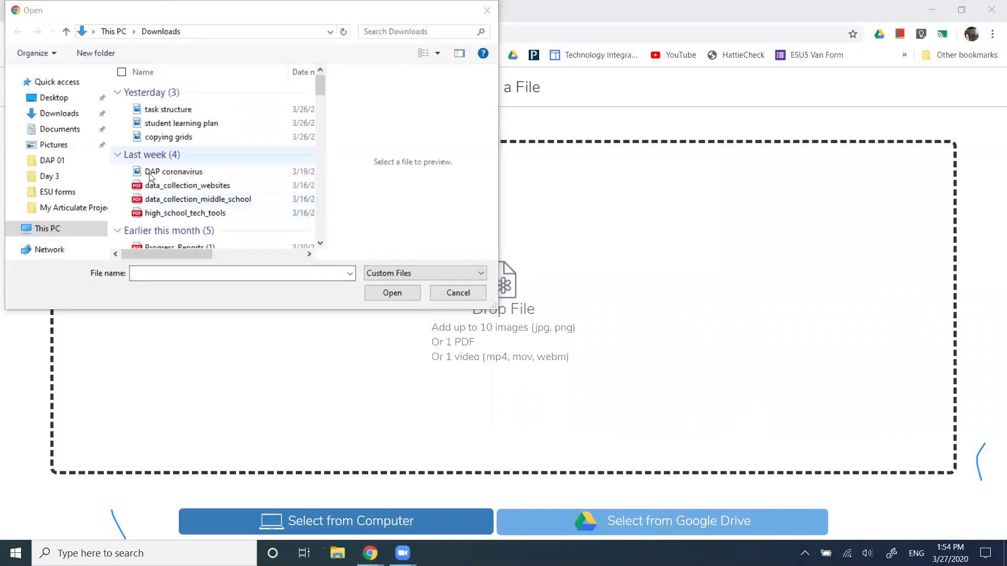
pyautogui.click(179, 188)
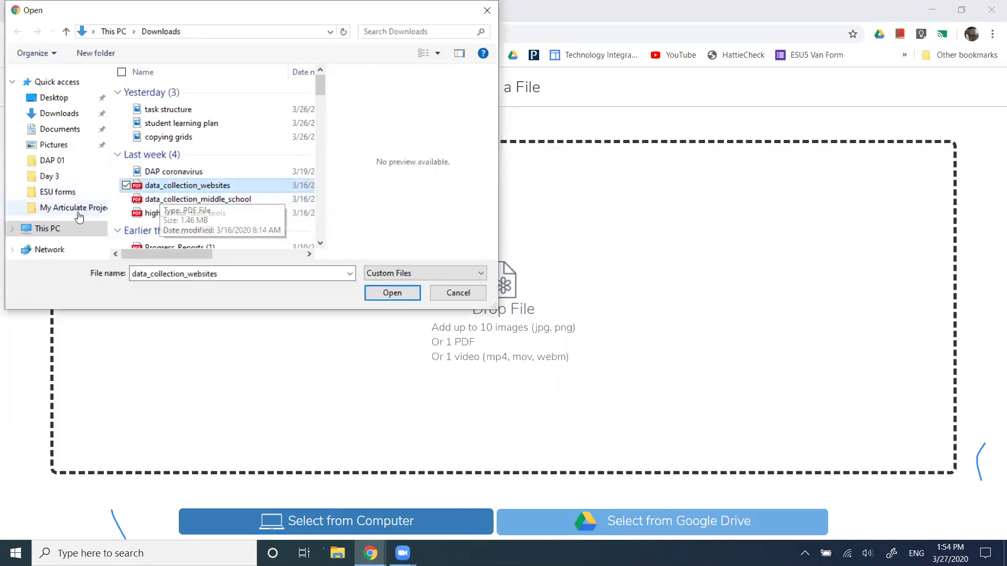
pyautogui.click(52, 97)
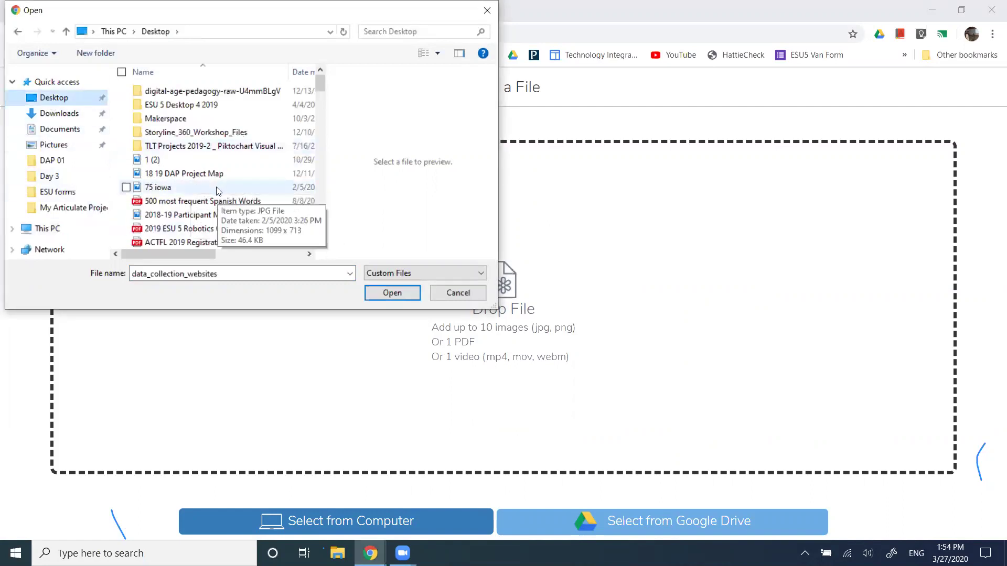
pyautogui.scroll(-2, 217, 193)
pyautogui.scroll(-12, 217, 193)
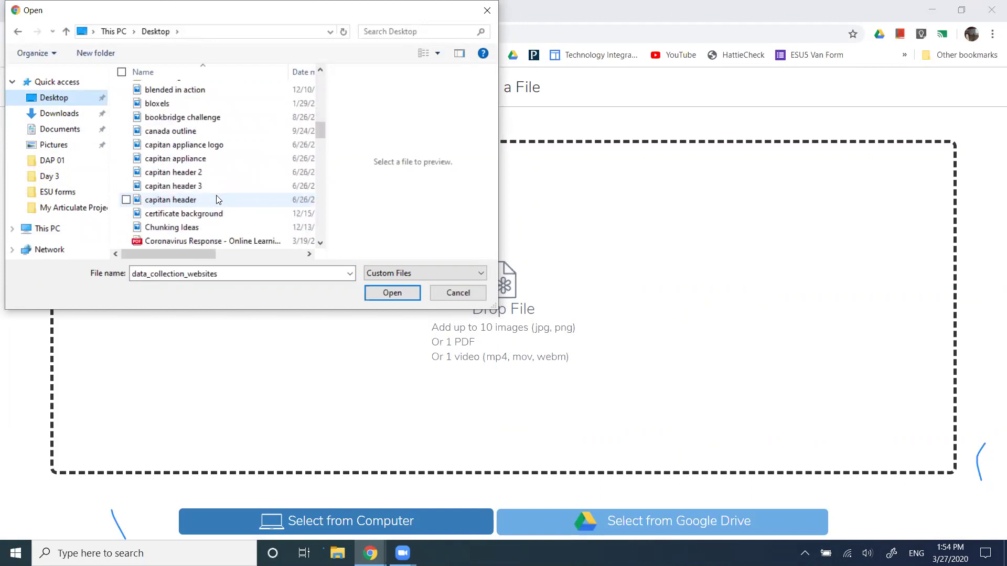
pyautogui.click(217, 161)
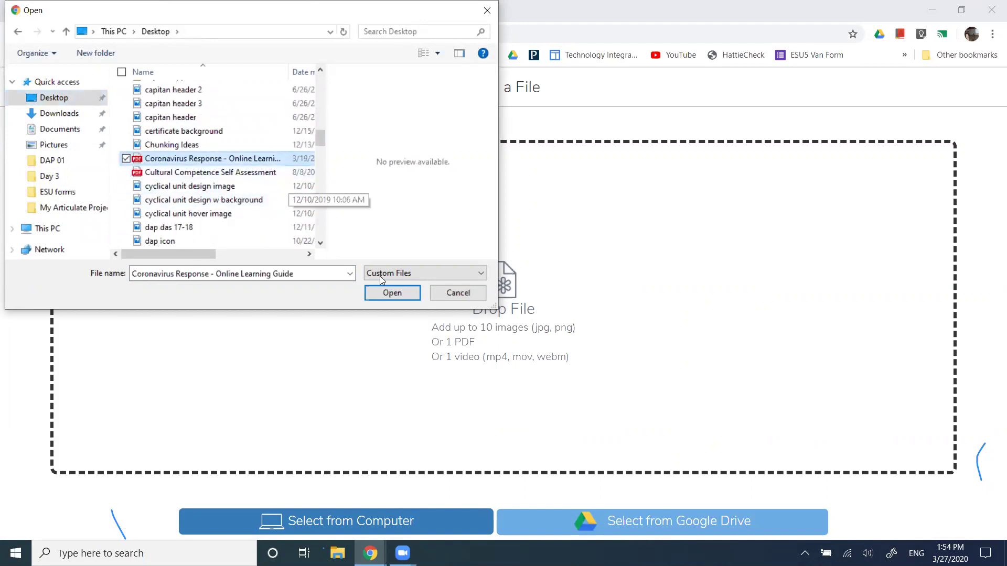
pyautogui.click(392, 292)
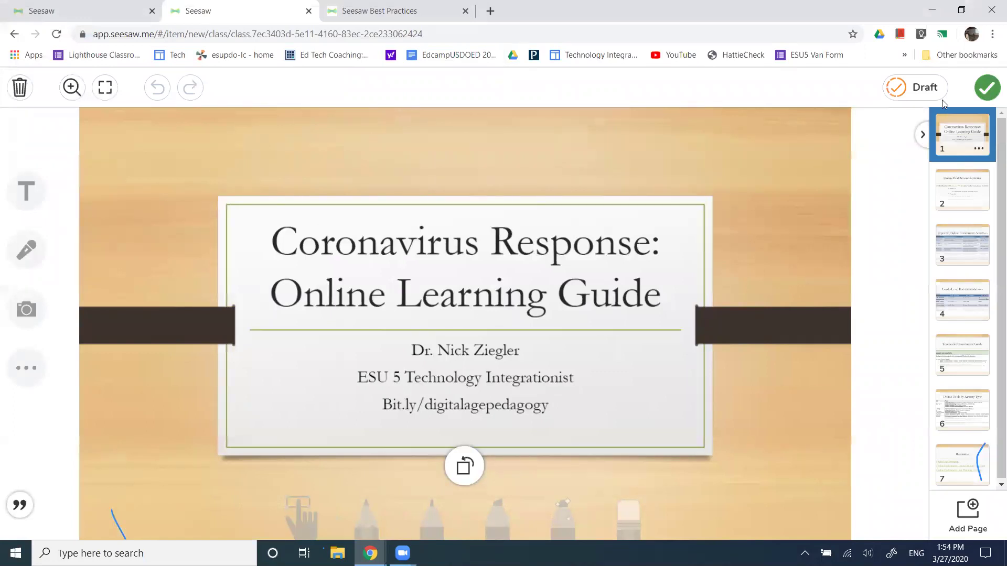
# Discard the uploaded PDF draft and leave Post Student Work.
pyautogui.click(88, 5)
pyautogui.click(226, 11)
pyautogui.click(19, 89)
pyautogui.click(568, 295)
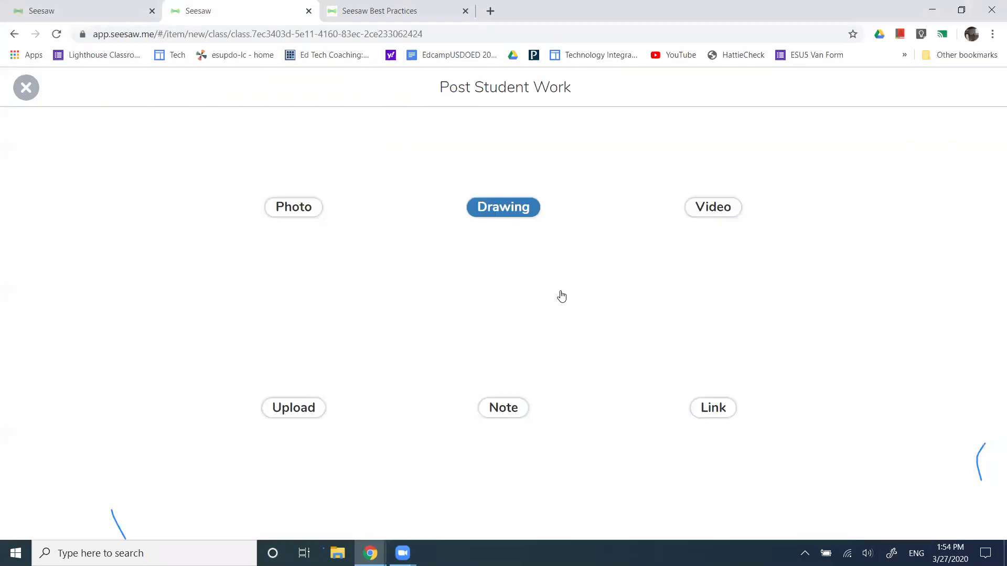
pyautogui.click(25, 87)
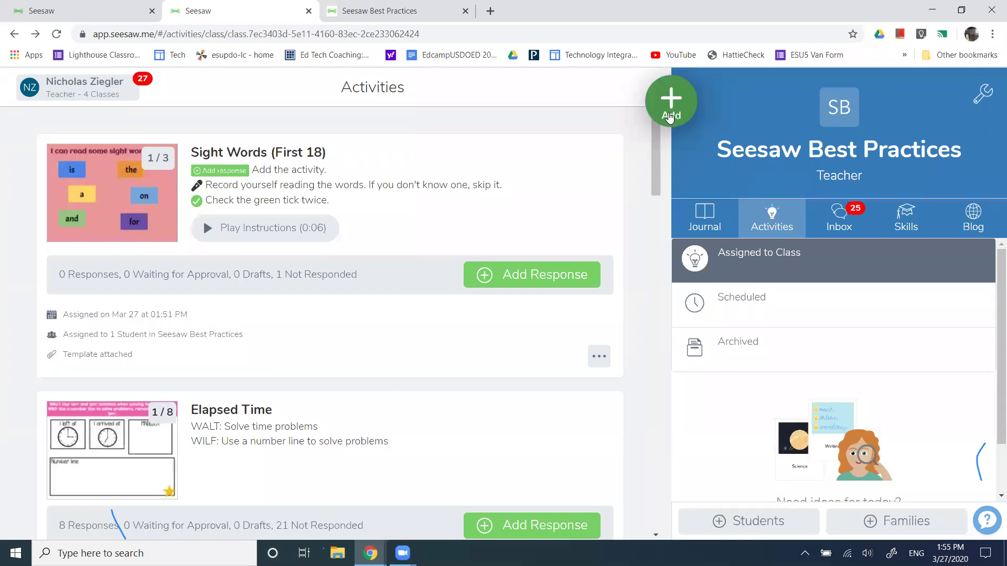
# Review the Post Student Work item types again and return to the class activities without posting anything.
pyautogui.click(669, 116)
pyautogui.click(559, 166)
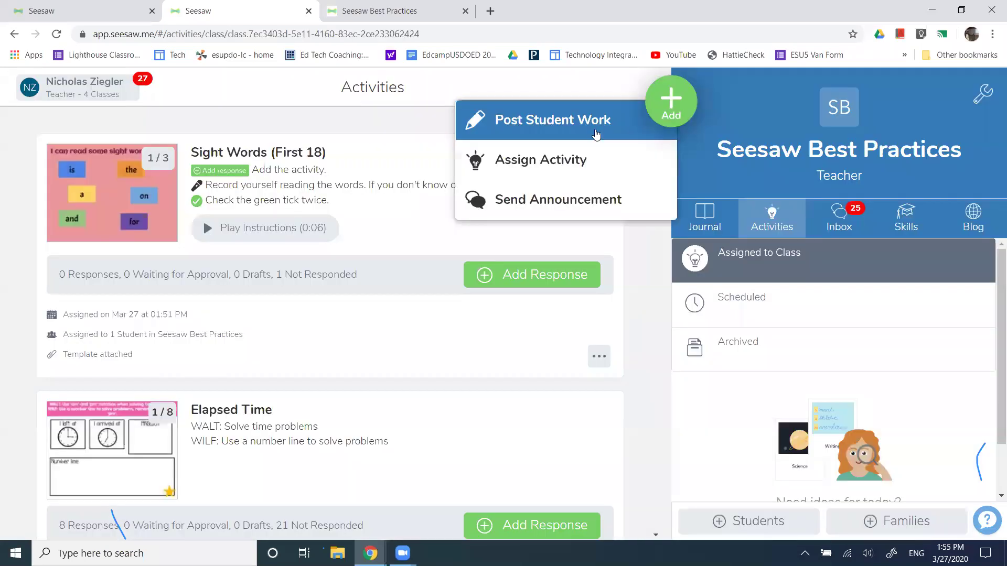
pyautogui.click(596, 131)
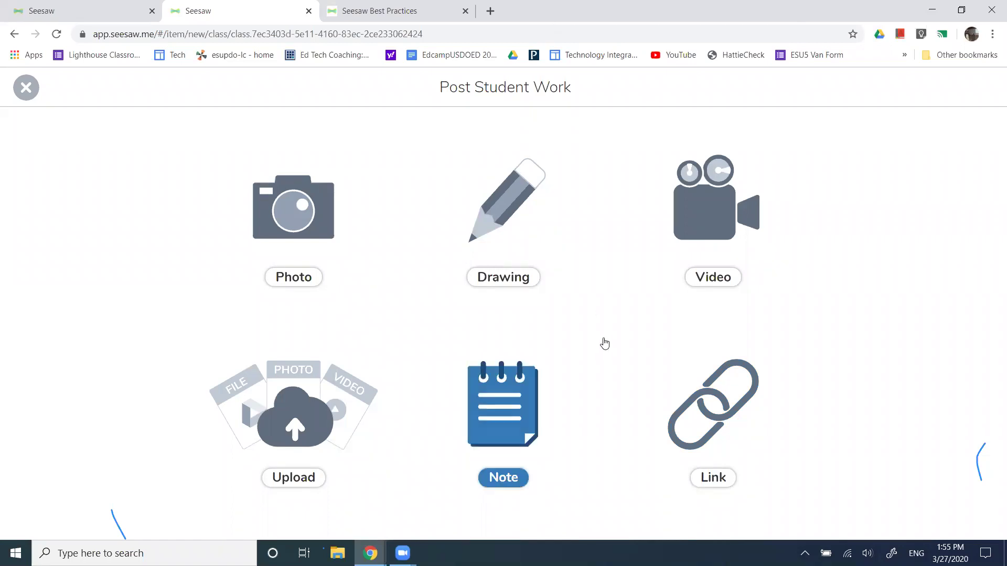
pyautogui.click(27, 90)
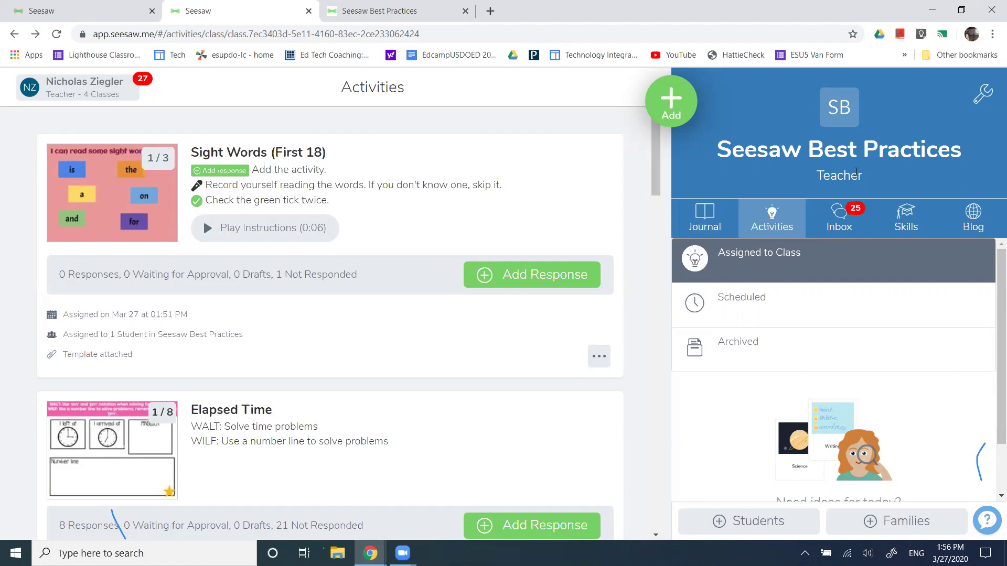
# Check the class journal and activities, then search My Library for "daily journal".
pyautogui.click(839, 150)
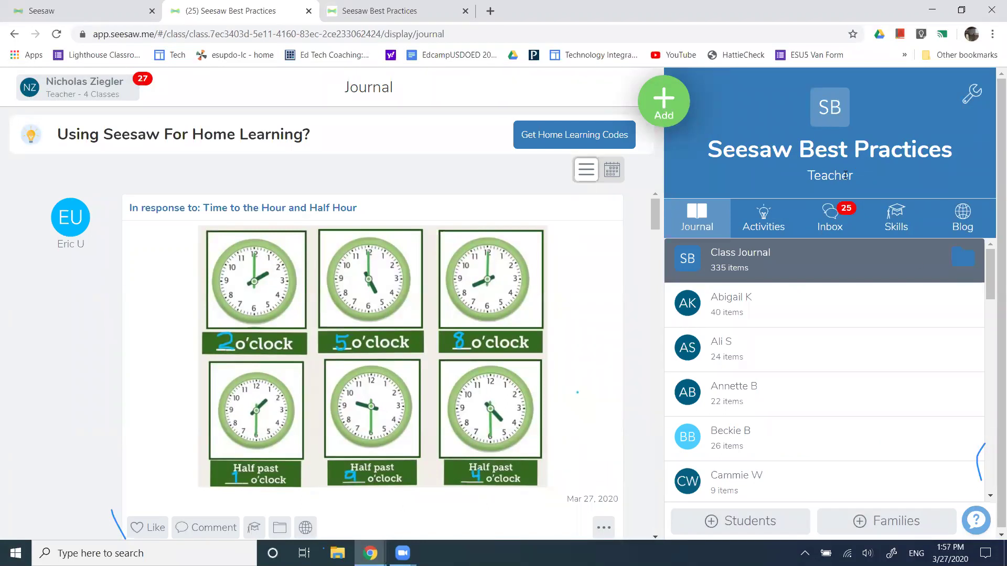
pyautogui.click(764, 215)
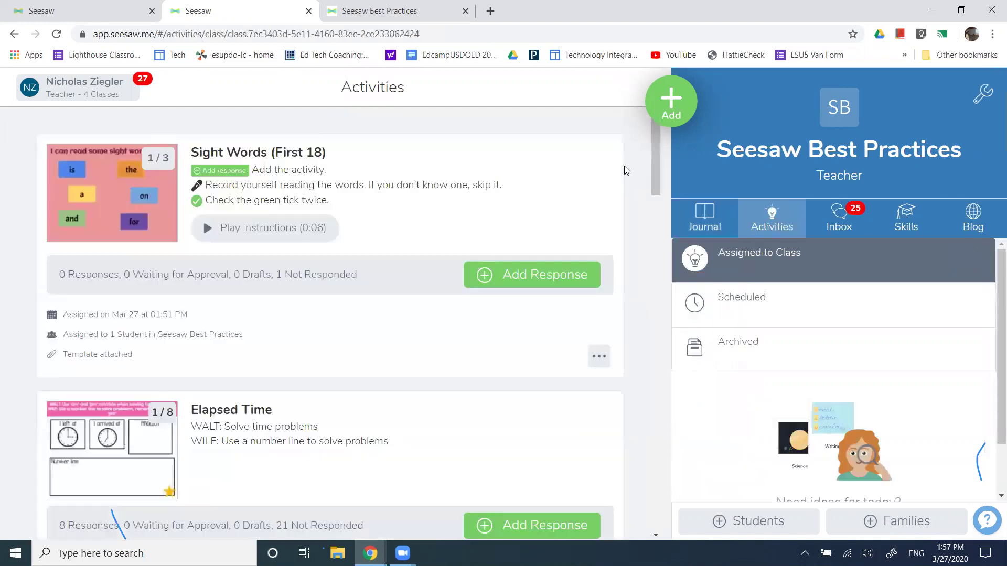
pyautogui.click(682, 104)
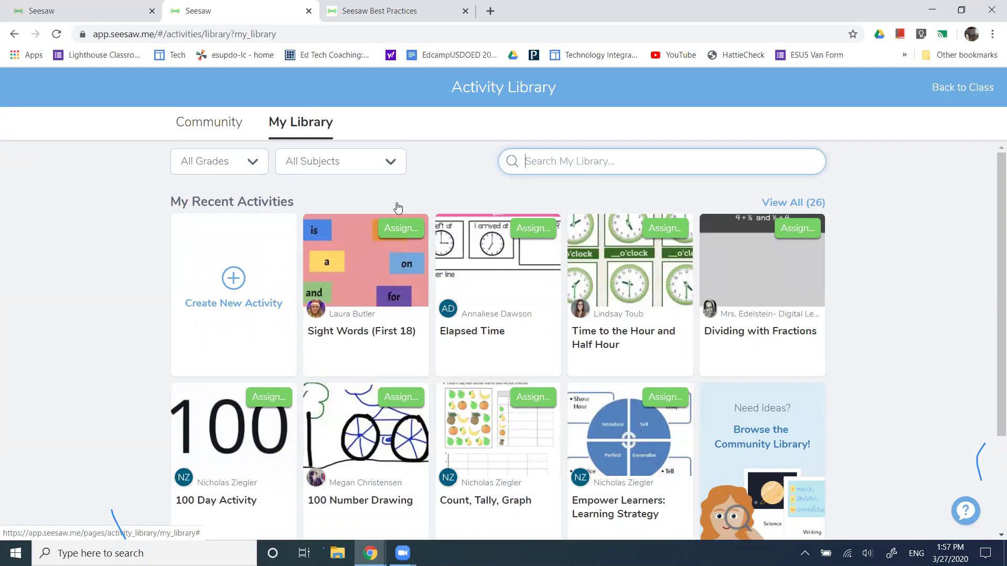
pyautogui.write('daily journal')
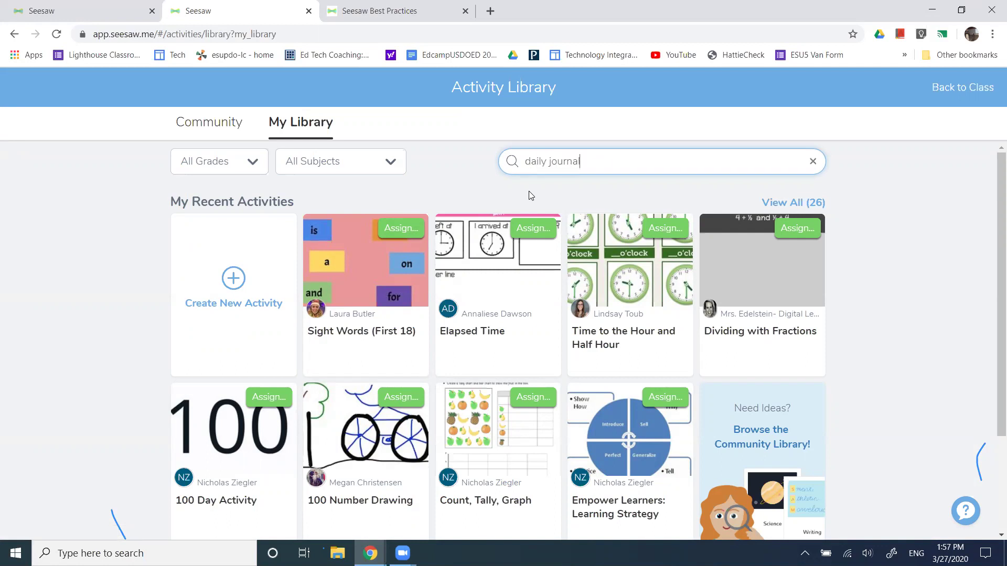
pyautogui.press('Return')
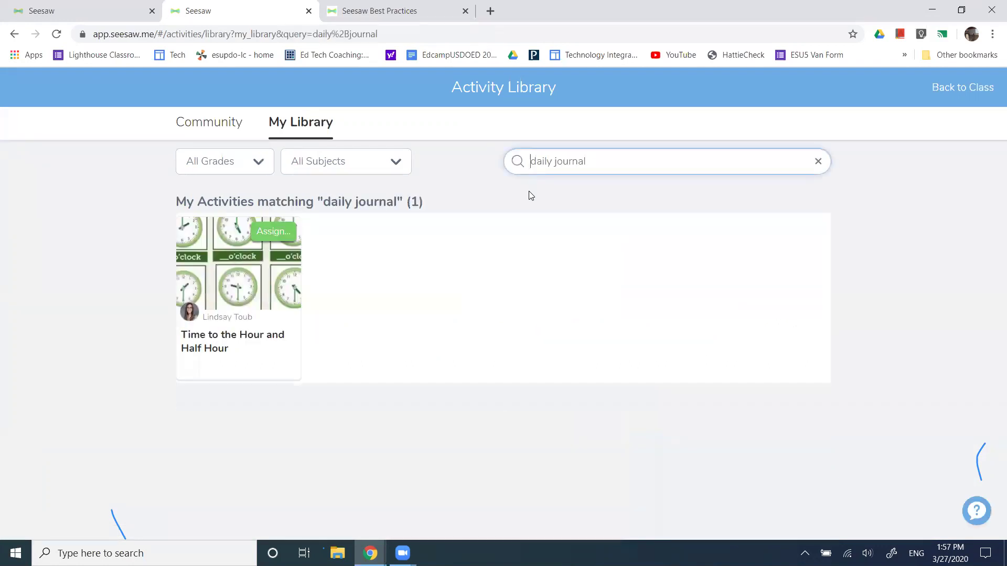
# Search the Community library for "daily journal" across all grades.
pyautogui.click(217, 125)
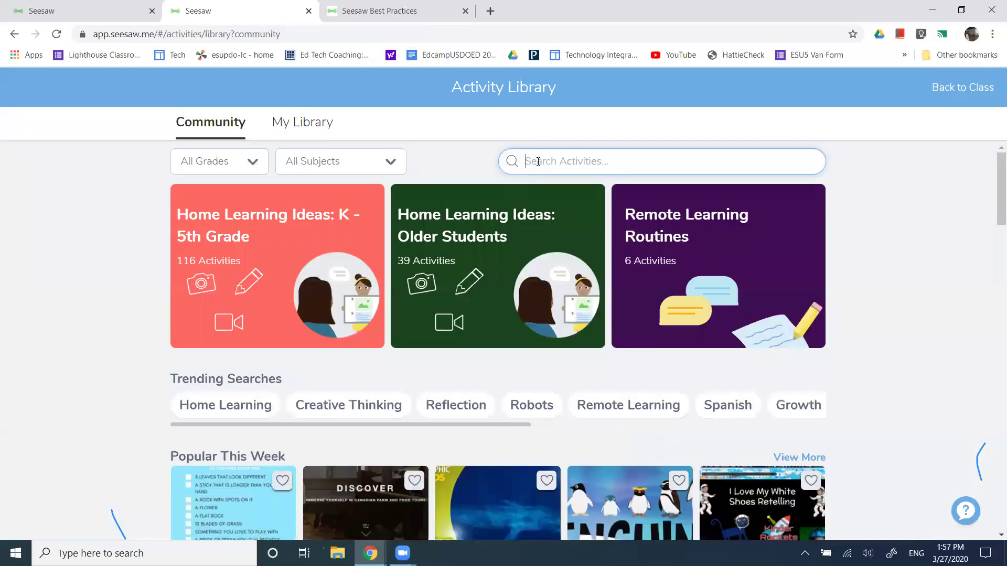
pyautogui.click(539, 162)
pyautogui.write('da')
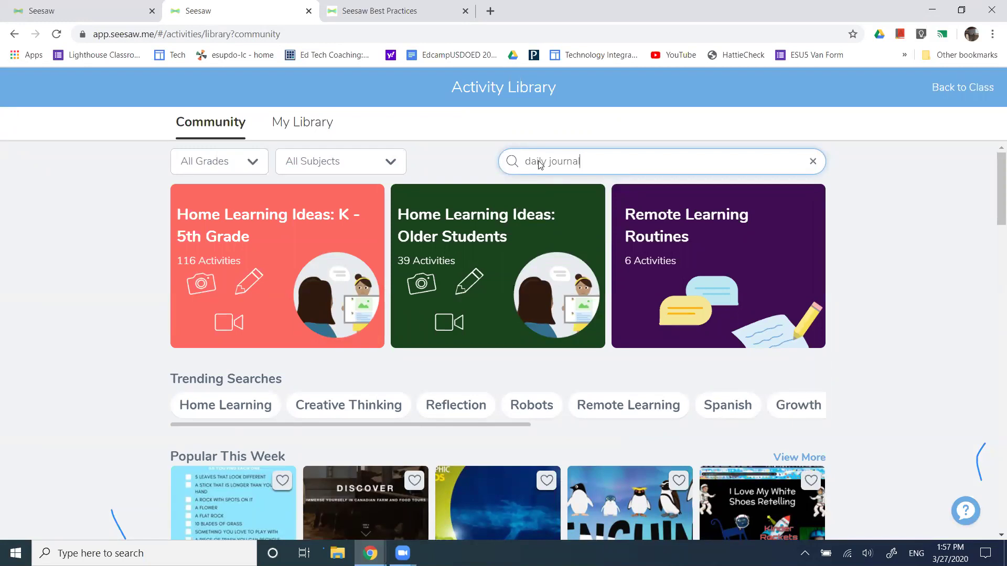
pyautogui.write('ily journal')
pyautogui.press('Return')
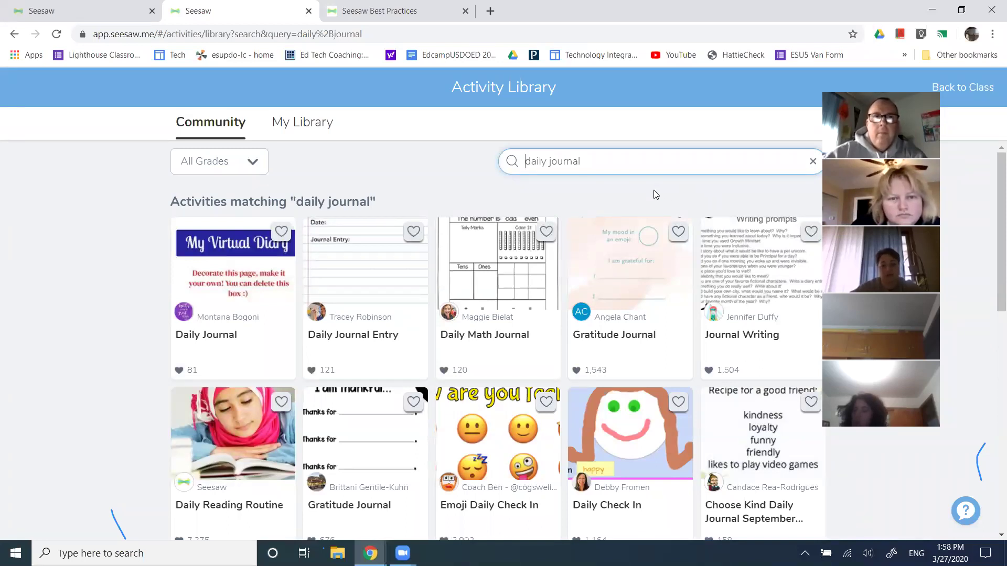
# Return to the class, view its Journal, Inbox, Skills and Blog sections, and highlight the class blog's web address.
pyautogui.click(980, 88)
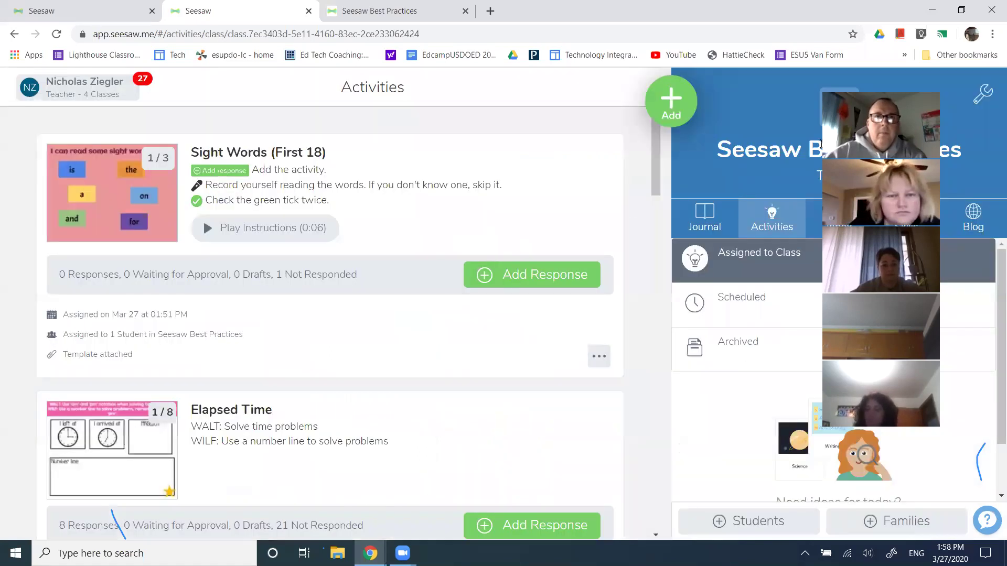
pyautogui.moveTo(822, 144); pyautogui.dragTo(404, 144)
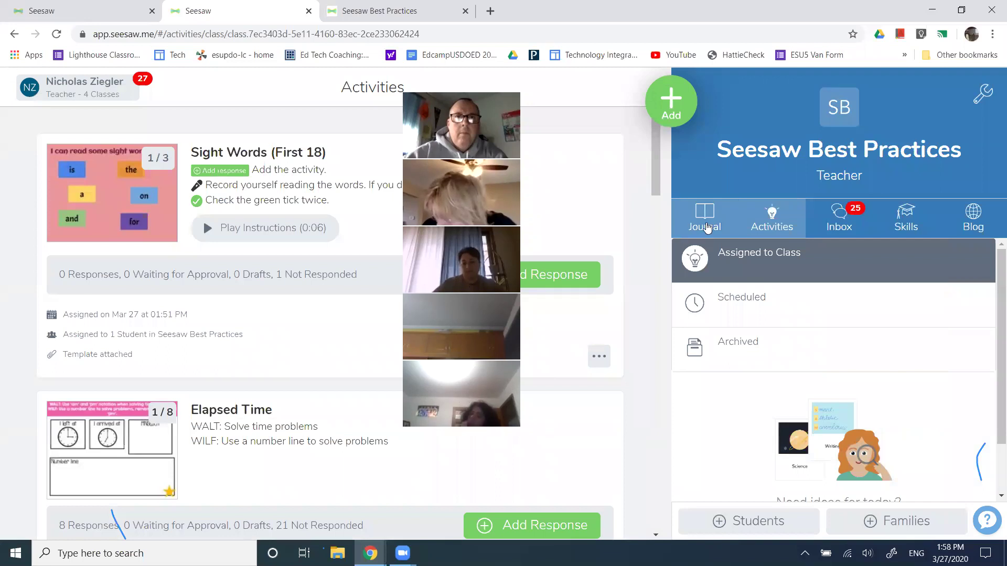
pyautogui.click(706, 223)
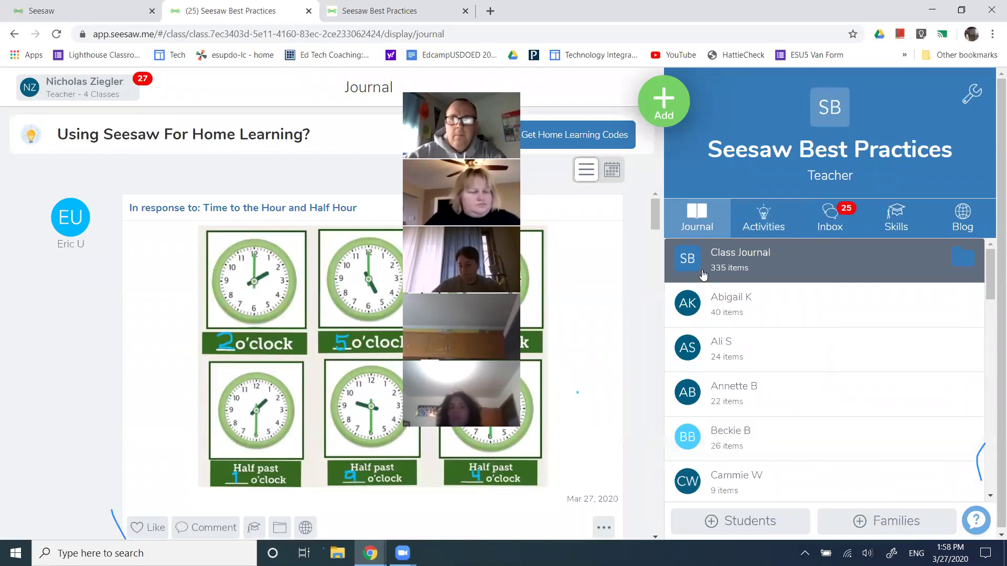
pyautogui.click(844, 219)
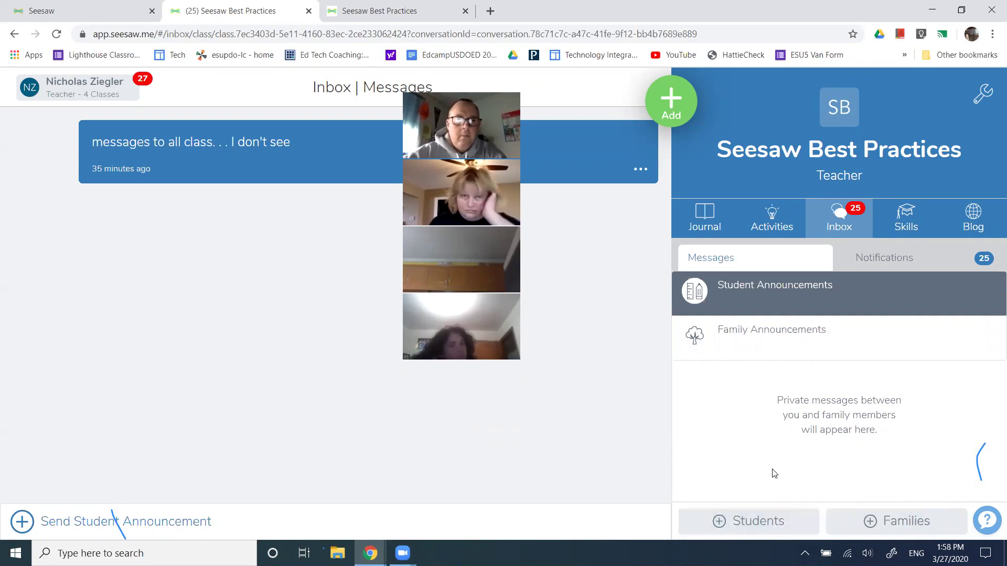
pyautogui.click(911, 232)
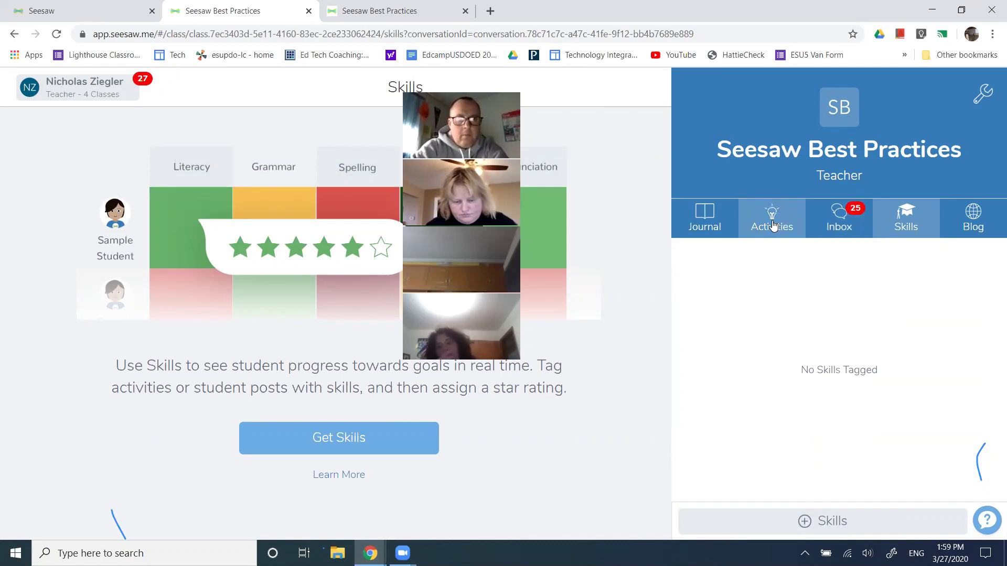
pyautogui.click(974, 224)
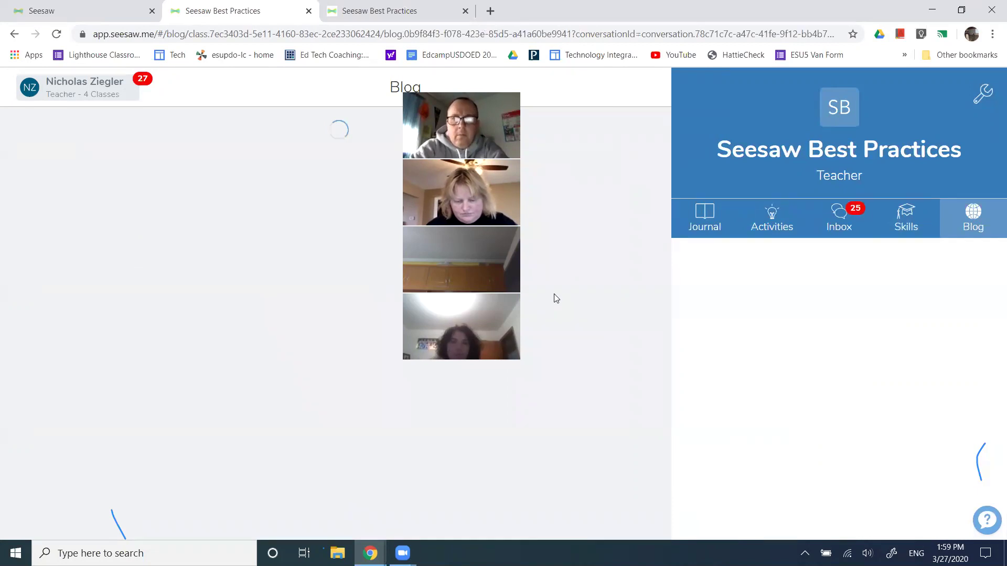
pyautogui.moveTo(261, 250); pyautogui.dragTo(26, 251)
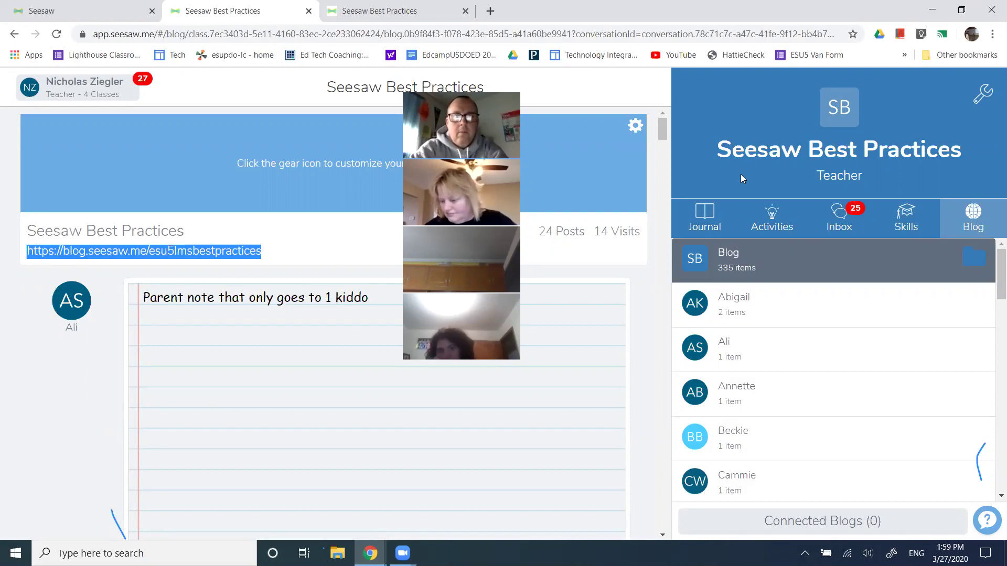
# Open the class settings and view the Manage Teachers page with its co-teacher invitation options, returning without inviting anyone.
pyautogui.click(982, 98)
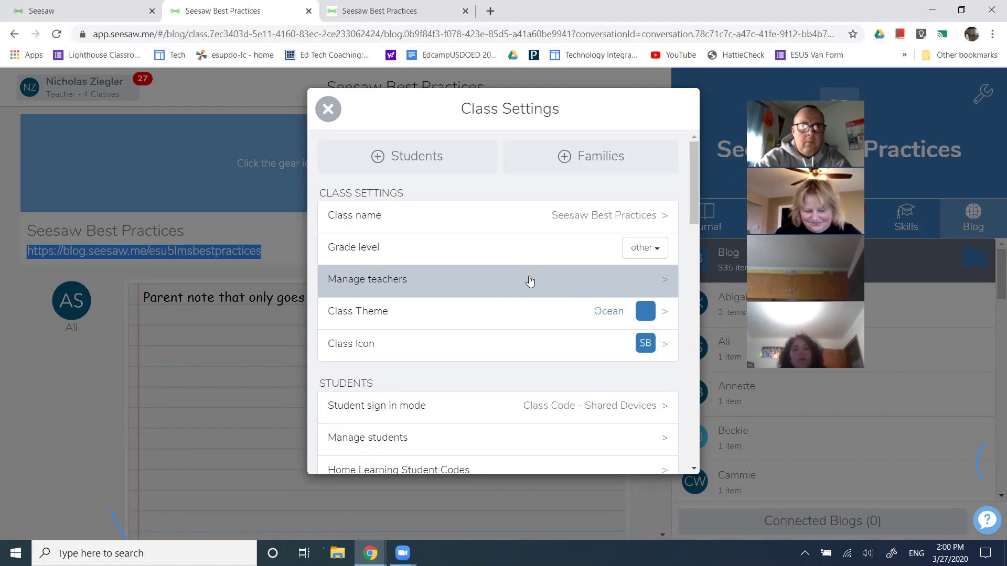
pyautogui.click(483, 288)
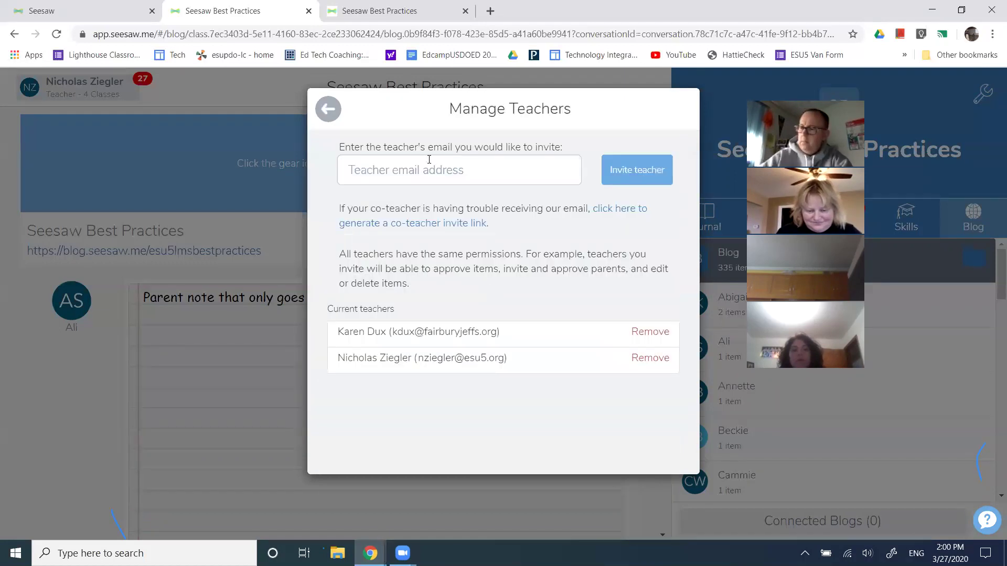
pyautogui.click(328, 108)
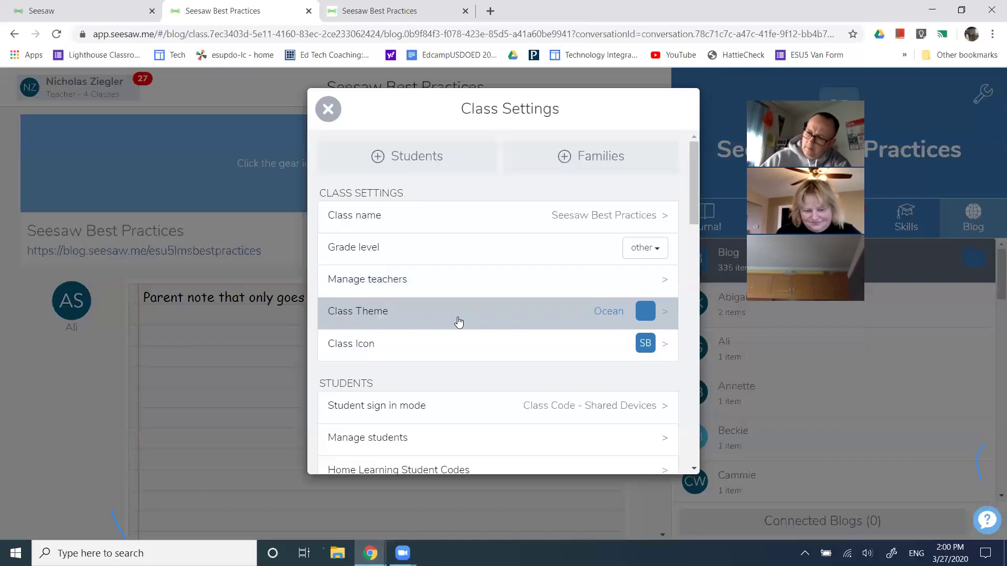
# Review the student sign-in mode options, highlight the page's title, and return to the class settings without changing the mode.
pyautogui.scroll(-1, 460, 320)
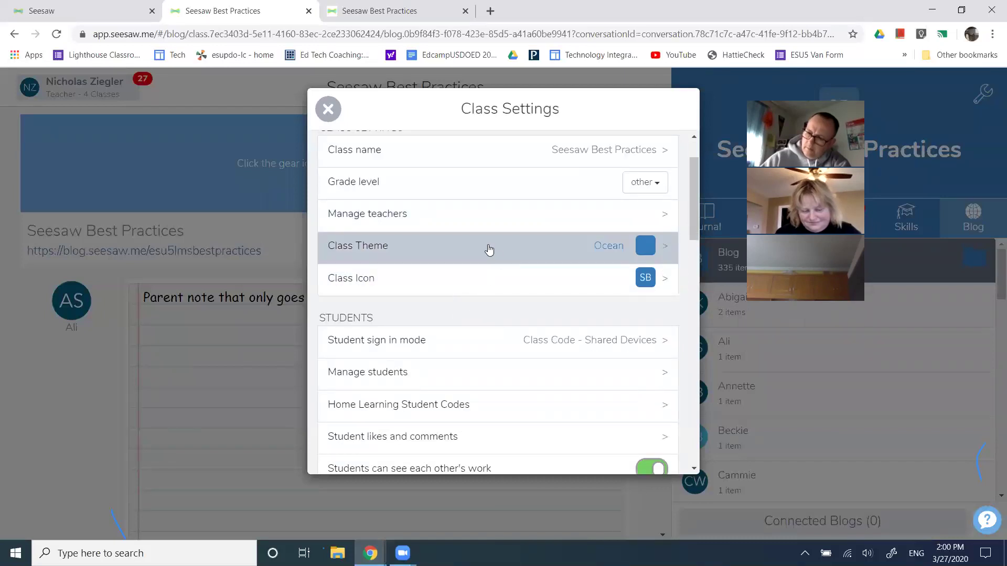
pyautogui.scroll(-3, 506, 283)
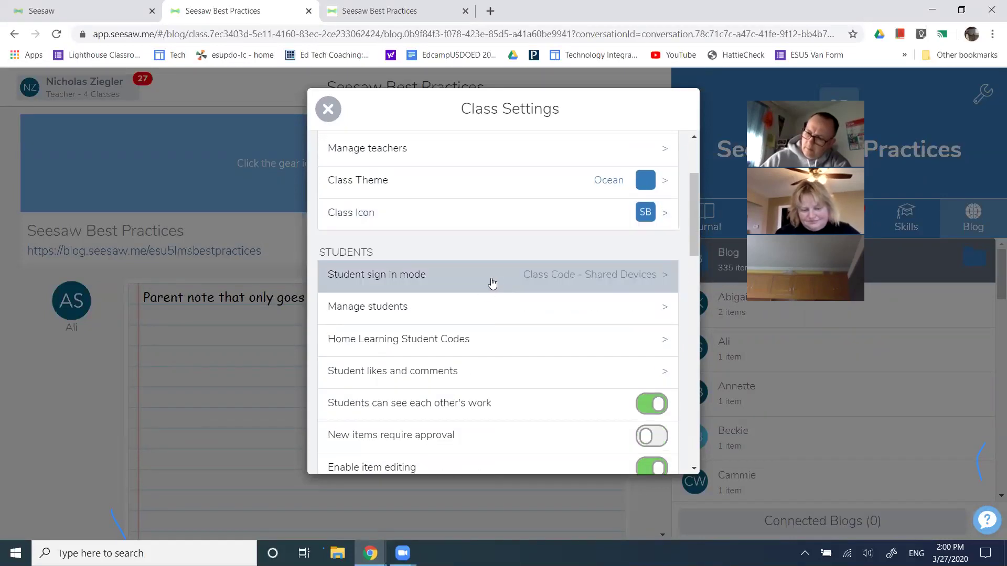
pyautogui.scroll(2, 493, 156)
pyautogui.click(492, 276)
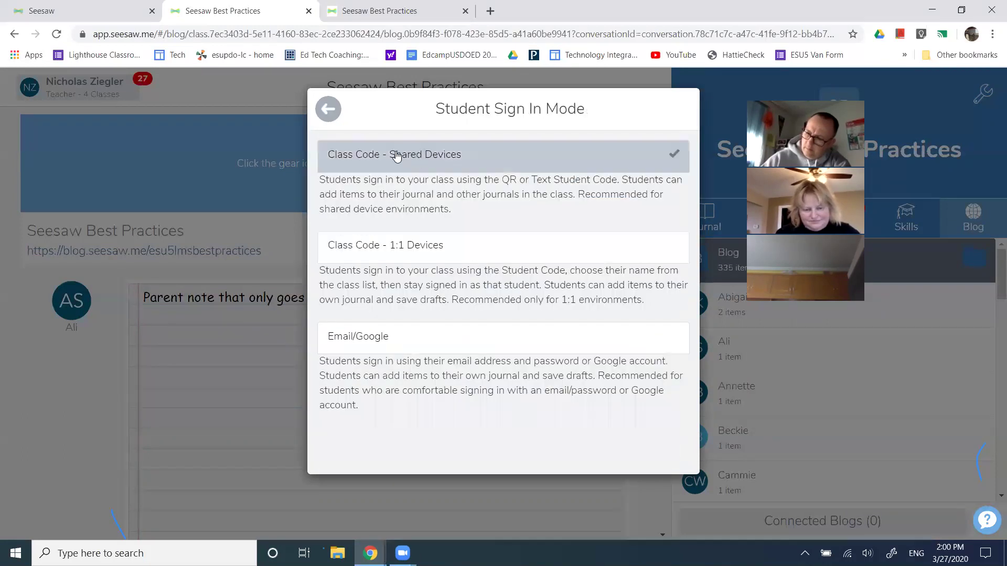
pyautogui.moveTo(495, 109); pyautogui.dragTo(598, 115)
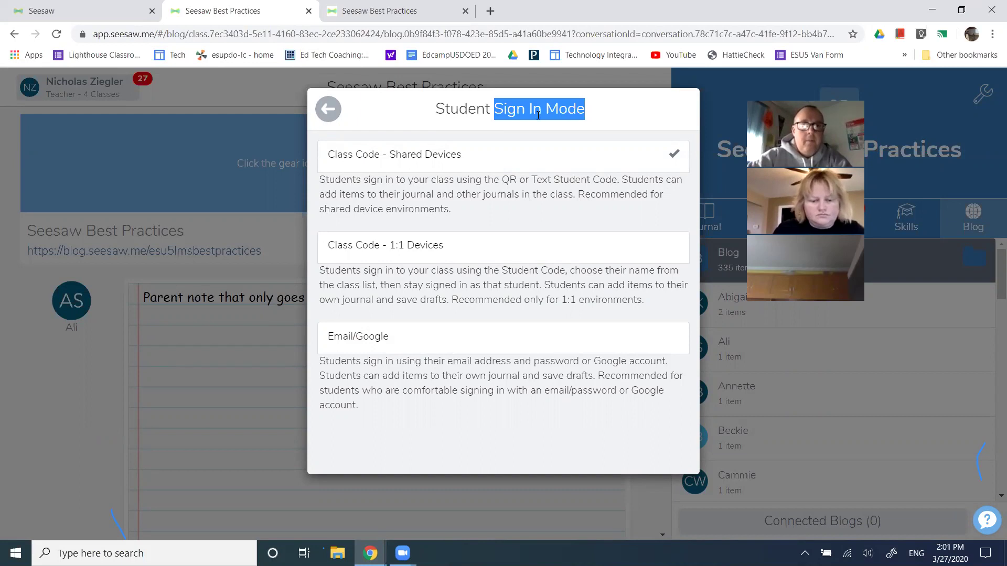
pyautogui.click(338, 116)
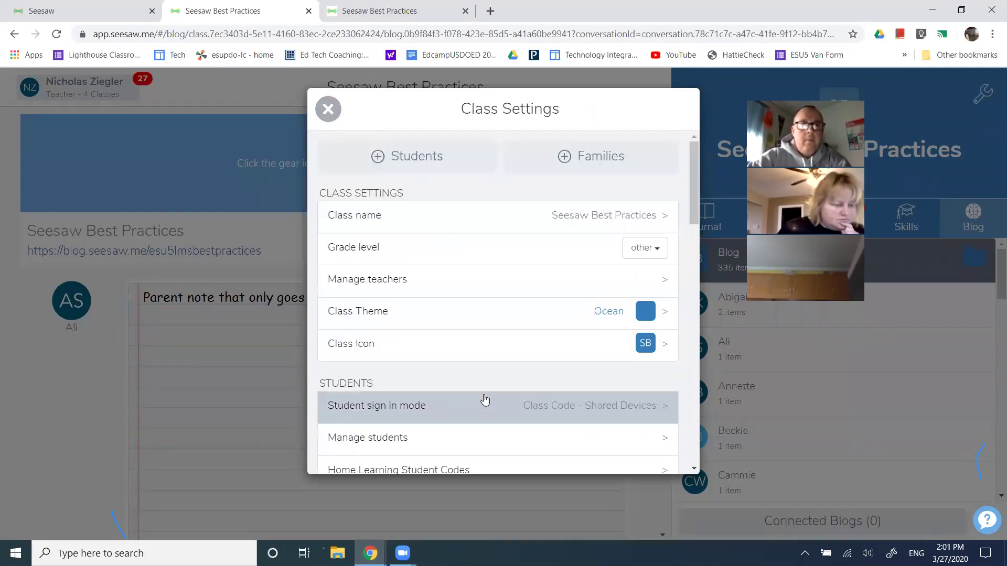
# Highlight the "Students can see each other's work" setting and view the Families section of the class settings.
pyautogui.scroll(-4, 492, 372)
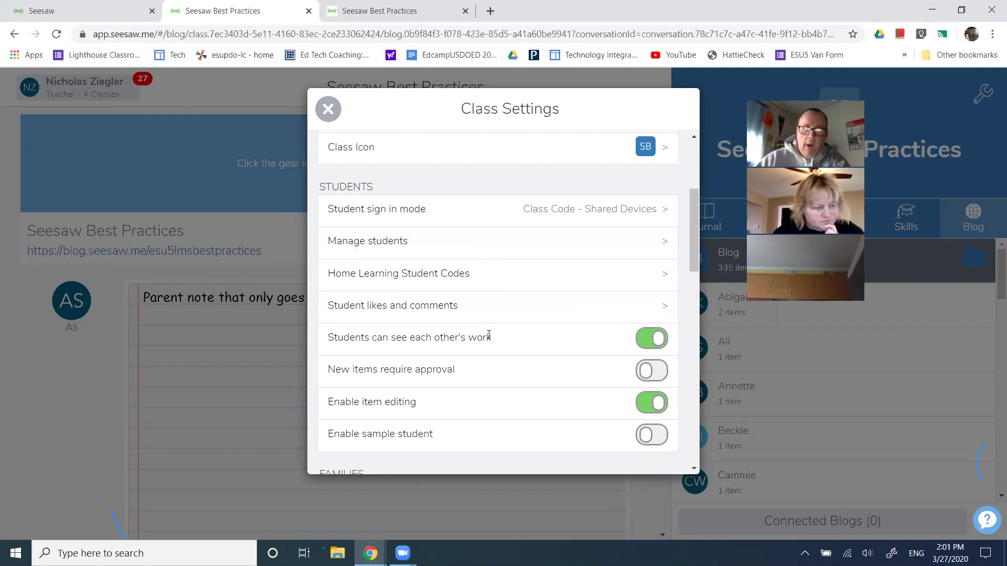
pyautogui.moveTo(492, 344); pyautogui.dragTo(328, 337)
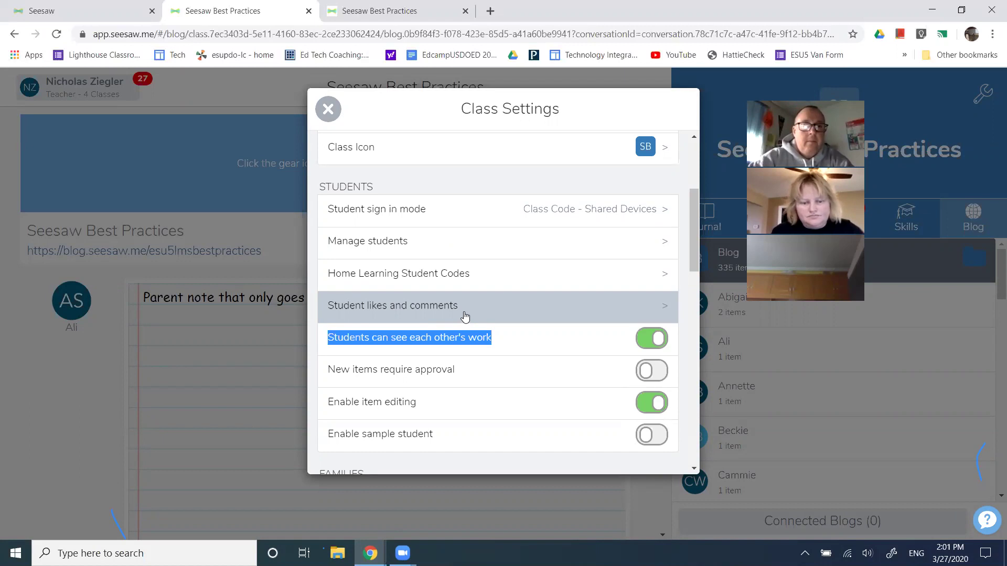
pyautogui.scroll(-4, 468, 317)
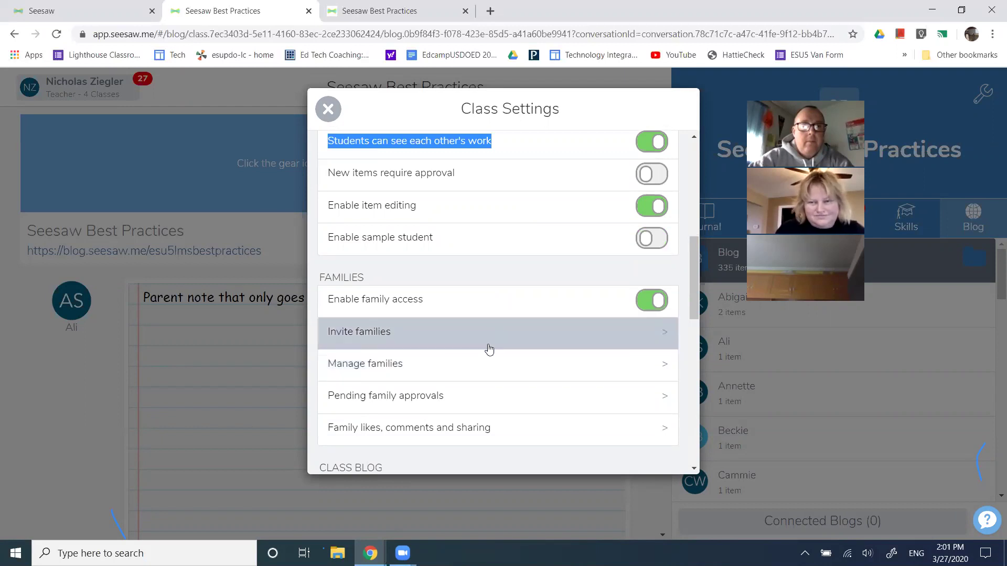
# Review the family likes, comments and sharing options, highlight the new comments approval setting, and return to the class settings.
pyautogui.scroll(-3, 480, 345)
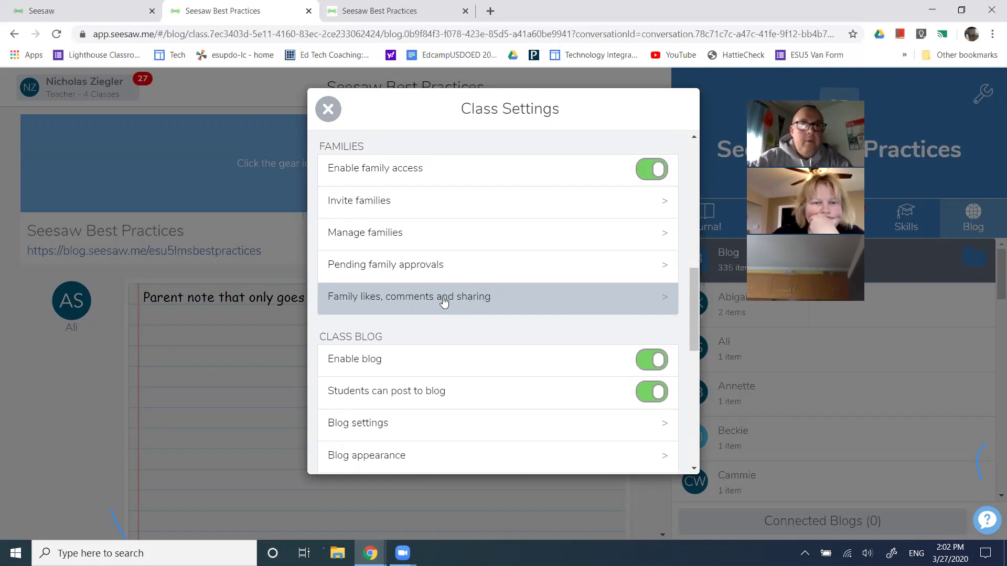
pyautogui.click(491, 298)
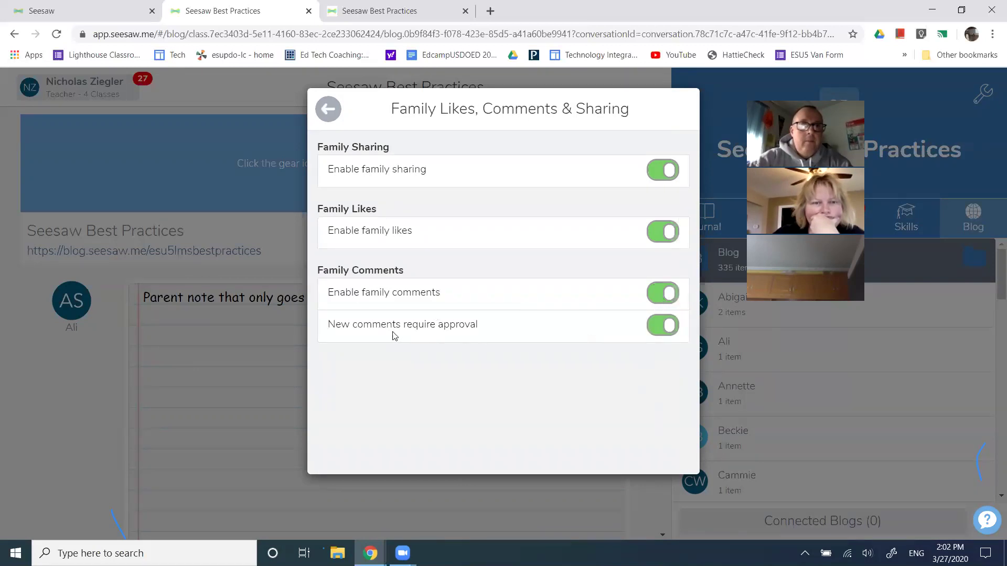
pyautogui.moveTo(410, 325); pyautogui.dragTo(499, 331)
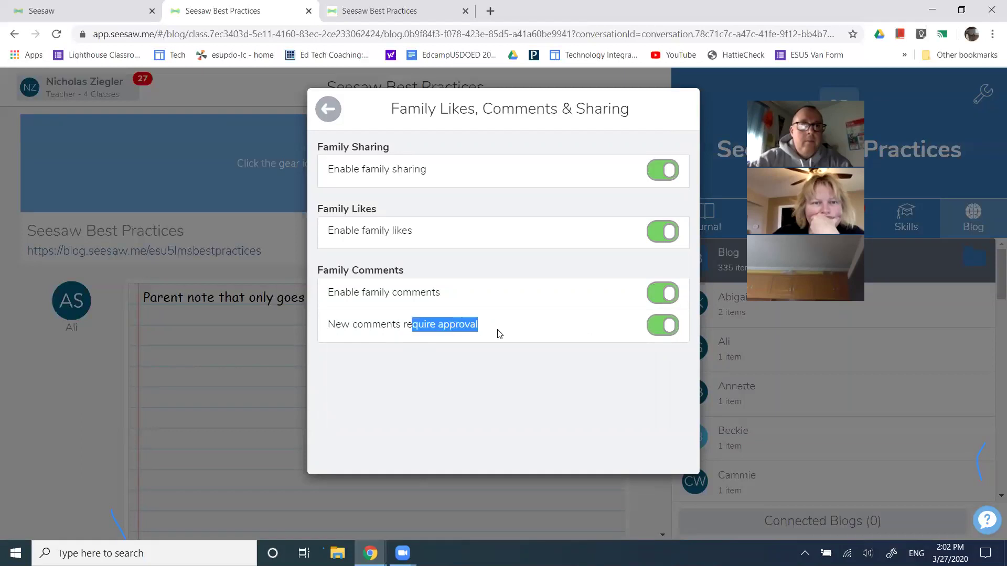
pyautogui.click(327, 110)
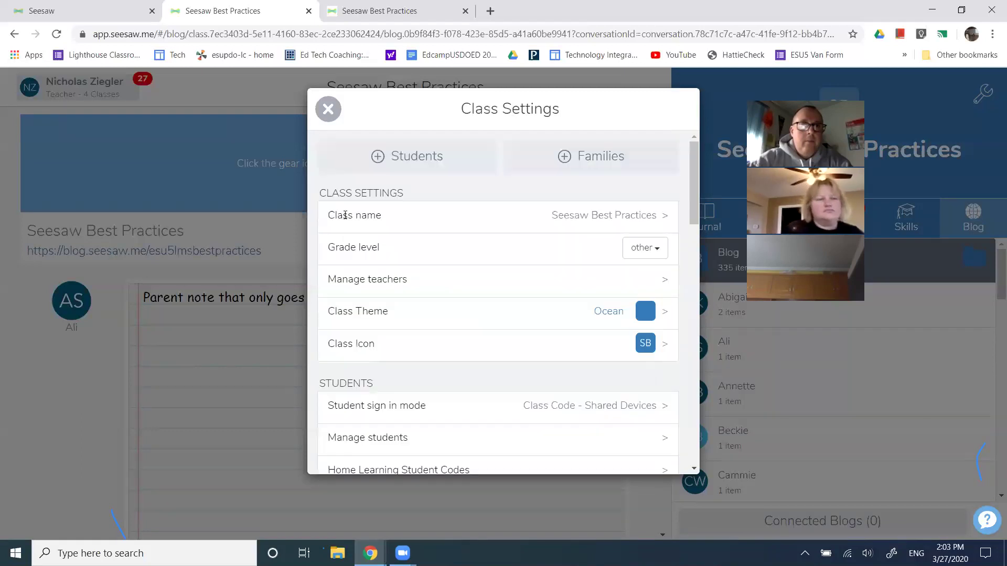
# Look through the remaining class settings for families, blog, folders, skills and video quality.
pyautogui.scroll(-9, 427, 356)
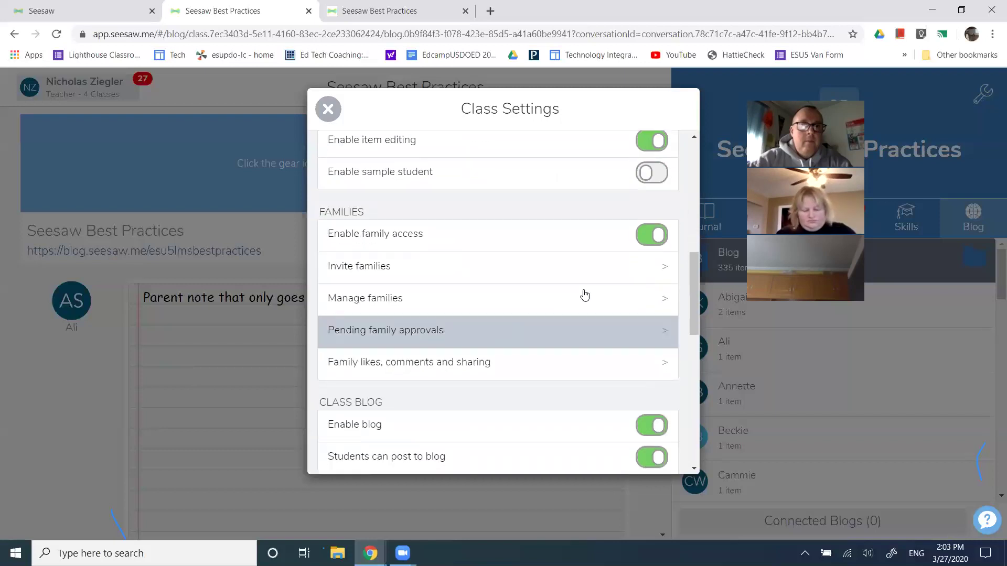
pyautogui.moveTo(695, 283); pyautogui.dragTo(683, 388)
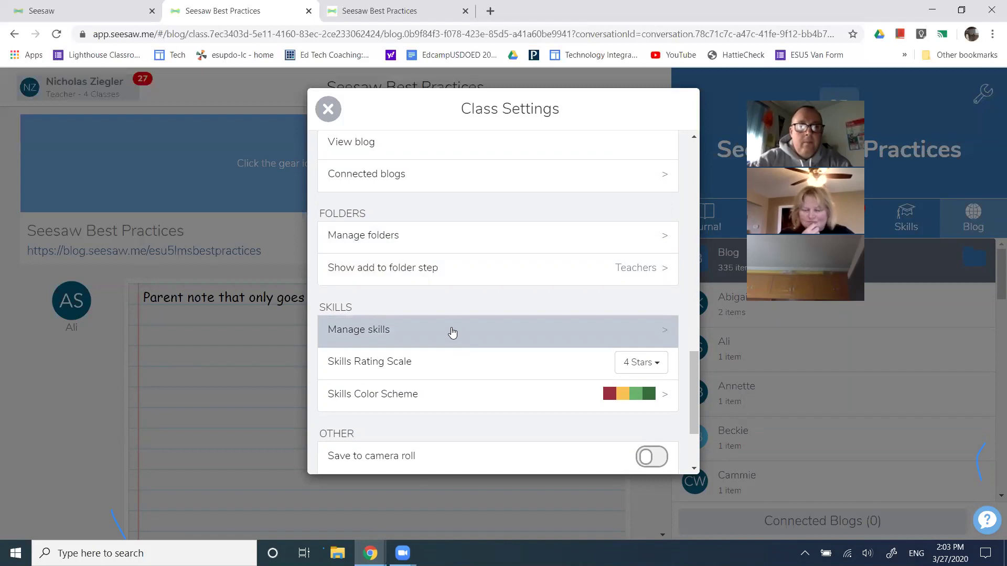
pyautogui.scroll(-1, 693, 399)
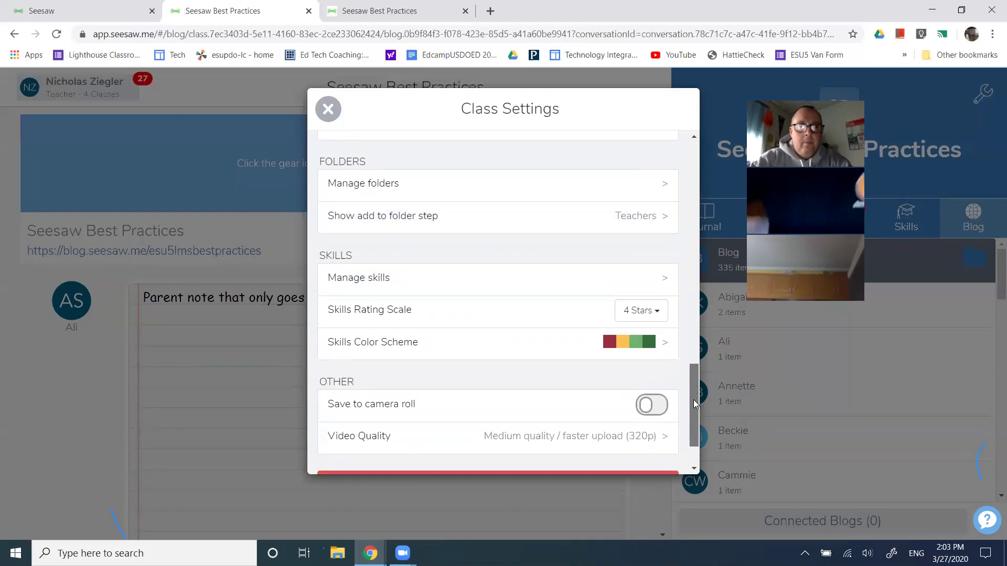
# Go back to the Students section of the class settings and highlight the "New items require approval" option.
pyautogui.click(328, 109)
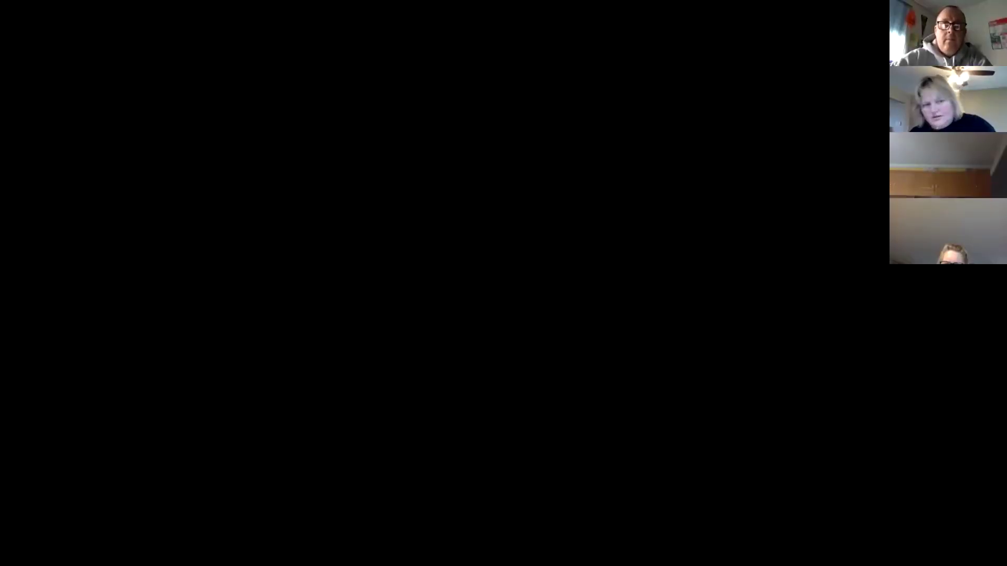
pyautogui.scroll(-3, 417, 340)
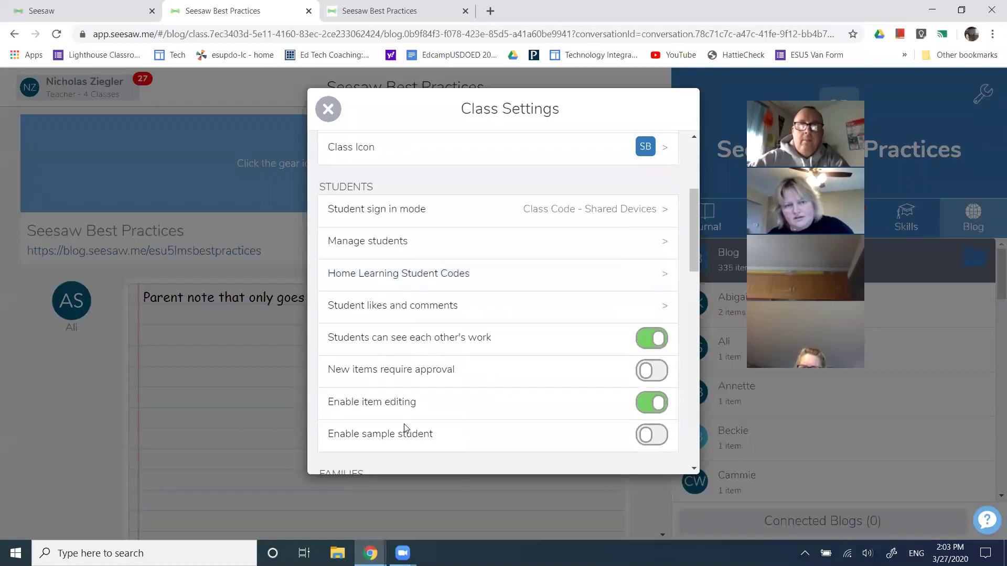
pyautogui.moveTo(369, 370); pyautogui.dragTo(463, 373)
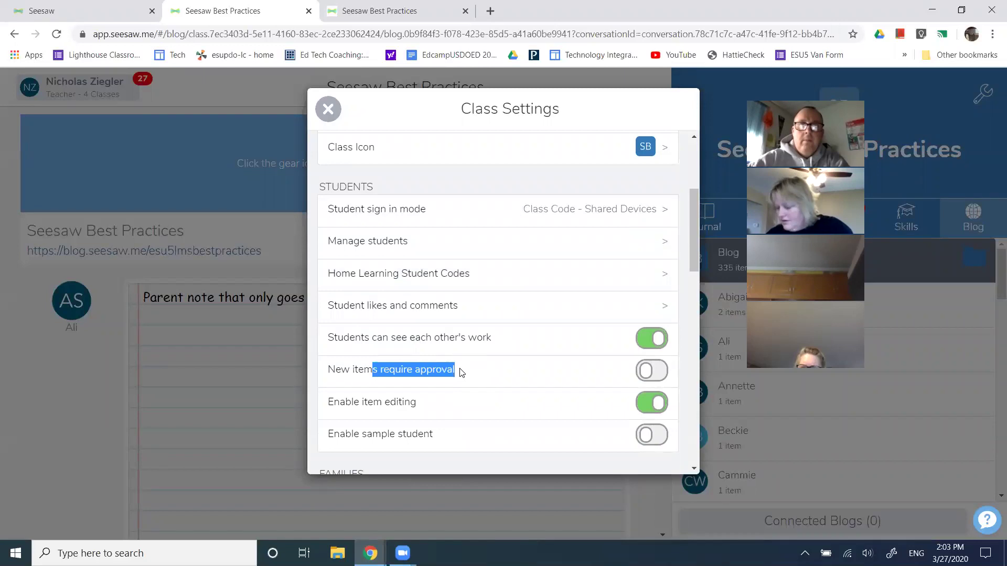